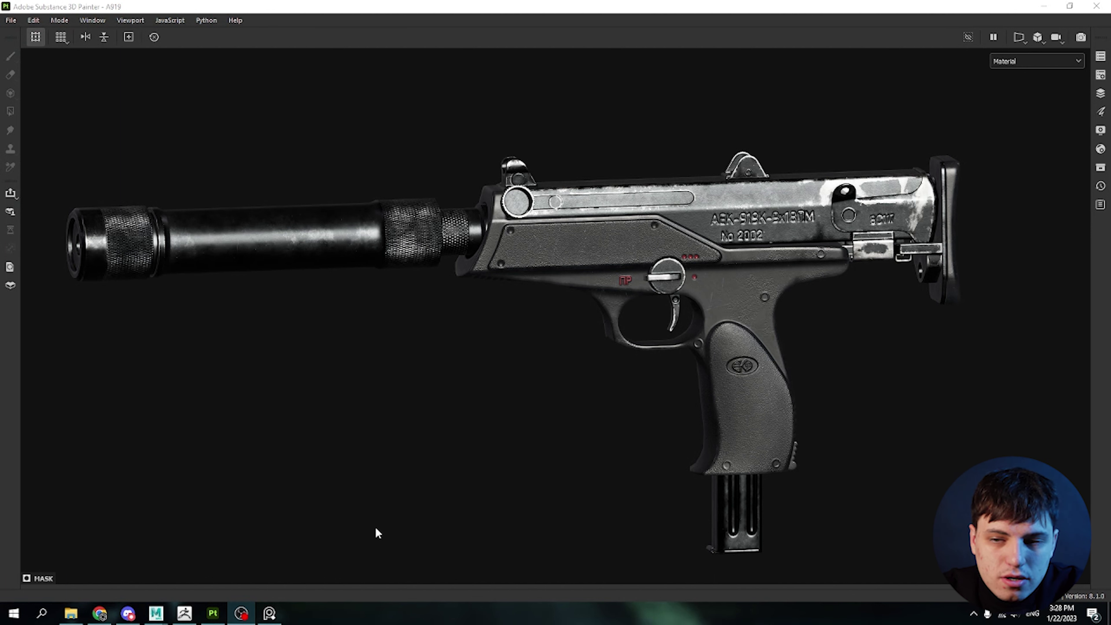
# - Bring up the PureRef board of weapon reference photos over the finished textured gun
pyautogui.click(270, 614)
pyautogui.moveTo(527, 352); pyautogui.dragTo(423, 202)
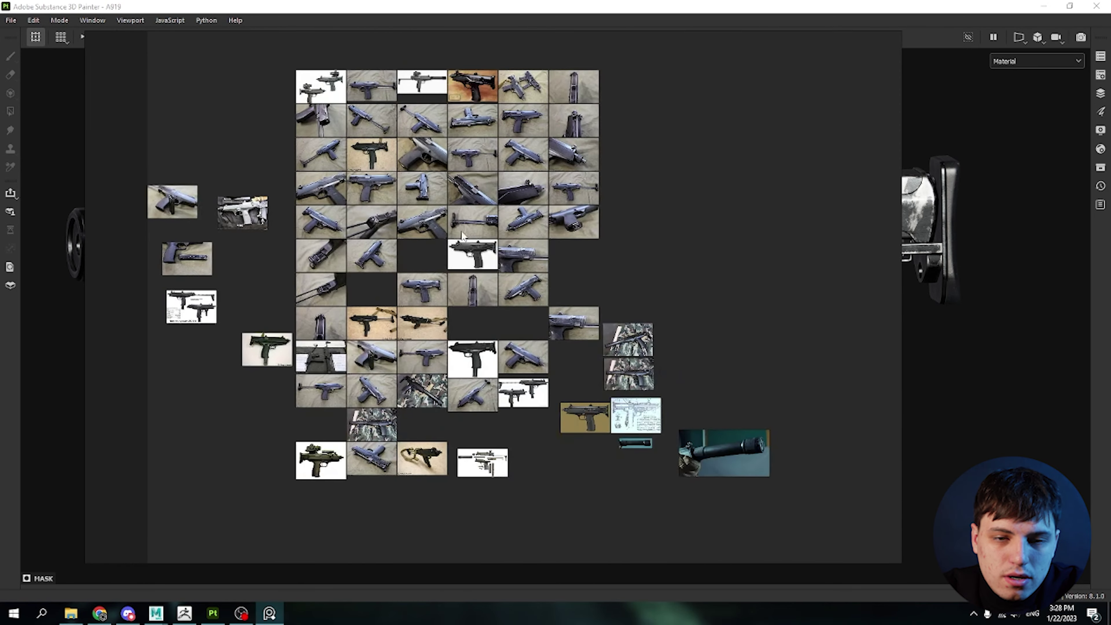
pyautogui.scroll(2, 491, 295)
pyautogui.scroll(2, 517, 298)
pyautogui.scroll(1, 440, 218)
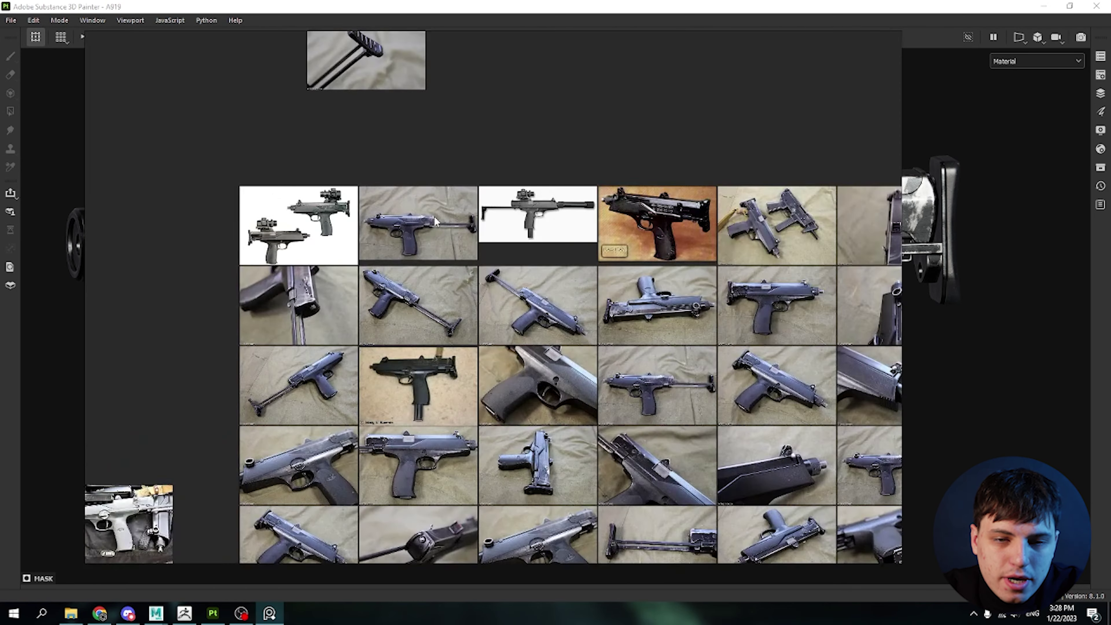
pyautogui.scroll(1, 368, 221)
pyautogui.scroll(2, 376, 219)
pyautogui.scroll(1, 421, 213)
pyautogui.scroll(-2, 437, 199)
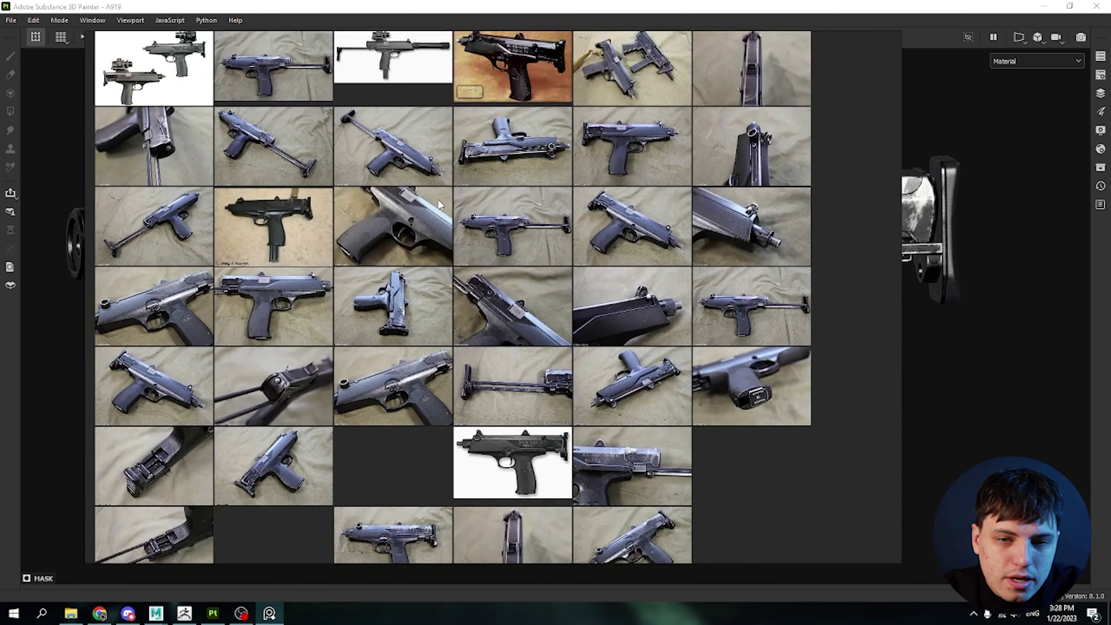
pyautogui.scroll(-2, 474, 207)
pyautogui.scroll(-2, 460, 323)
pyautogui.scroll(-2, 527, 172)
pyautogui.scroll(-2, 528, 172)
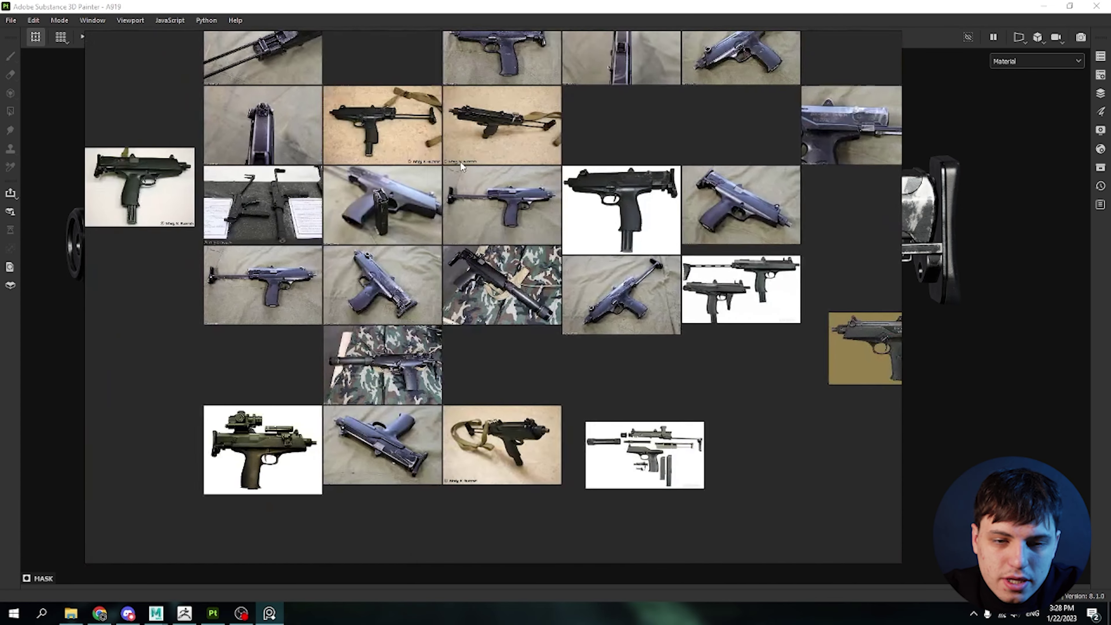
pyautogui.scroll(-2, 504, 284)
pyautogui.scroll(1, 475, 407)
pyautogui.scroll(2, 459, 373)
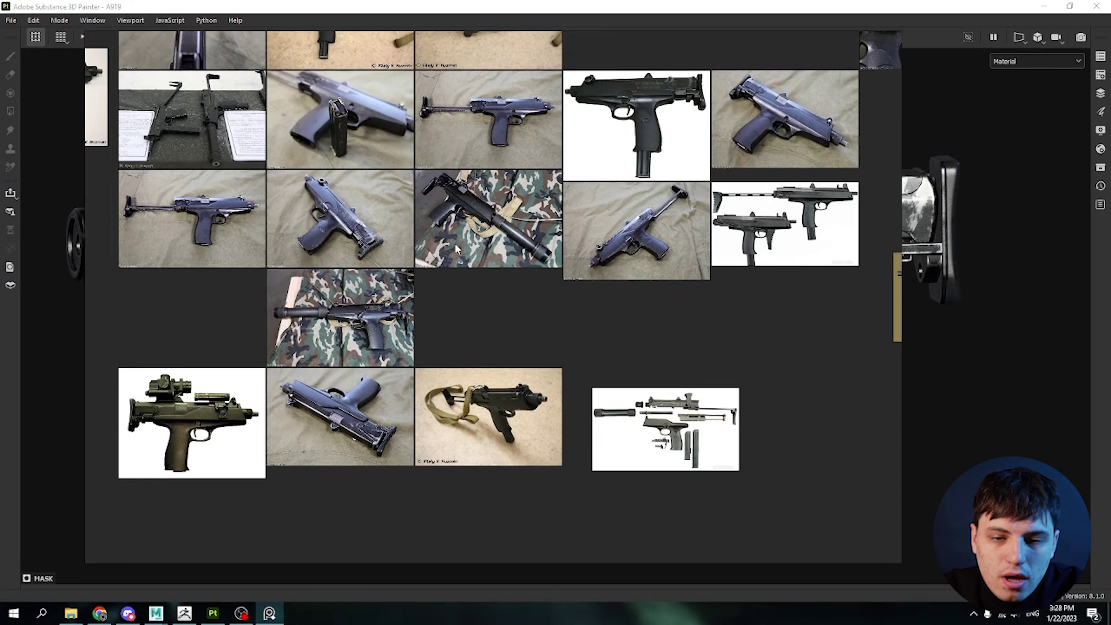
pyautogui.scroll(2, 442, 328)
pyautogui.scroll(2, 420, 284)
pyautogui.scroll(2, 402, 237)
pyautogui.scroll(2, 454, 272)
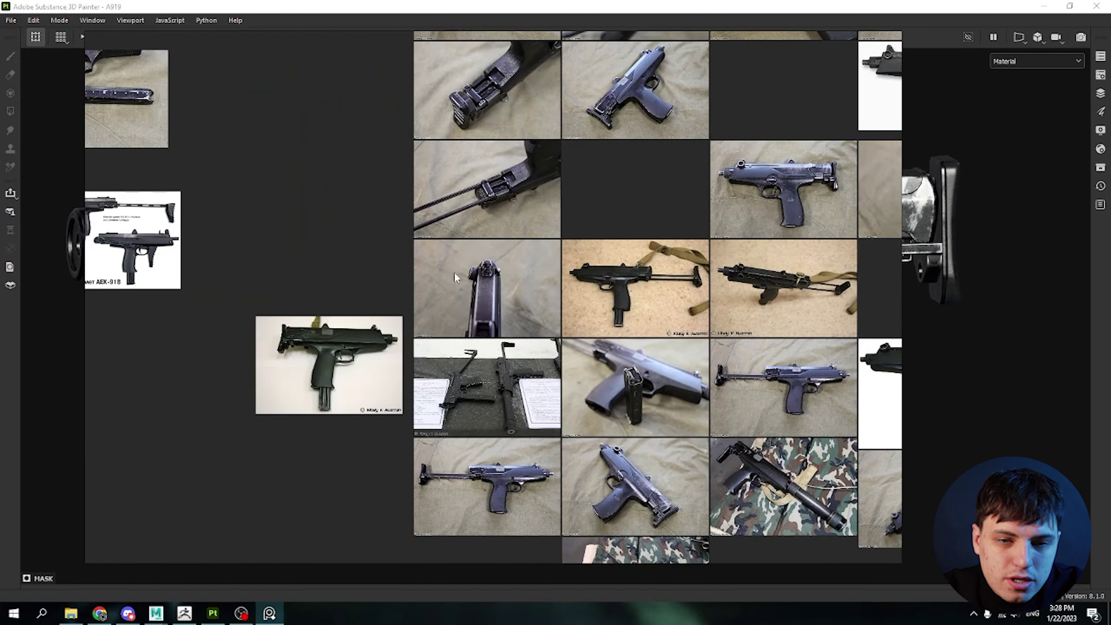
pyautogui.scroll(2, 566, 351)
pyautogui.scroll(2, 580, 382)
pyautogui.scroll(2, 499, 331)
pyautogui.scroll(2, 437, 306)
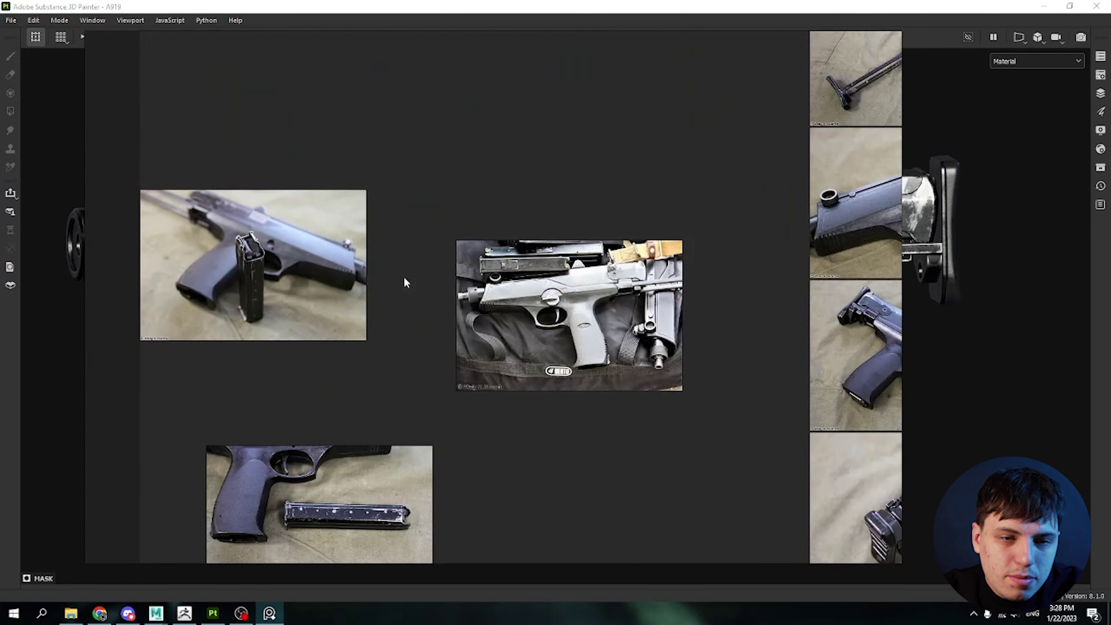
pyautogui.scroll(2, 404, 281)
pyautogui.scroll(-2, 394, 284)
pyautogui.scroll(-3, 360, 322)
pyautogui.scroll(2, 464, 227)
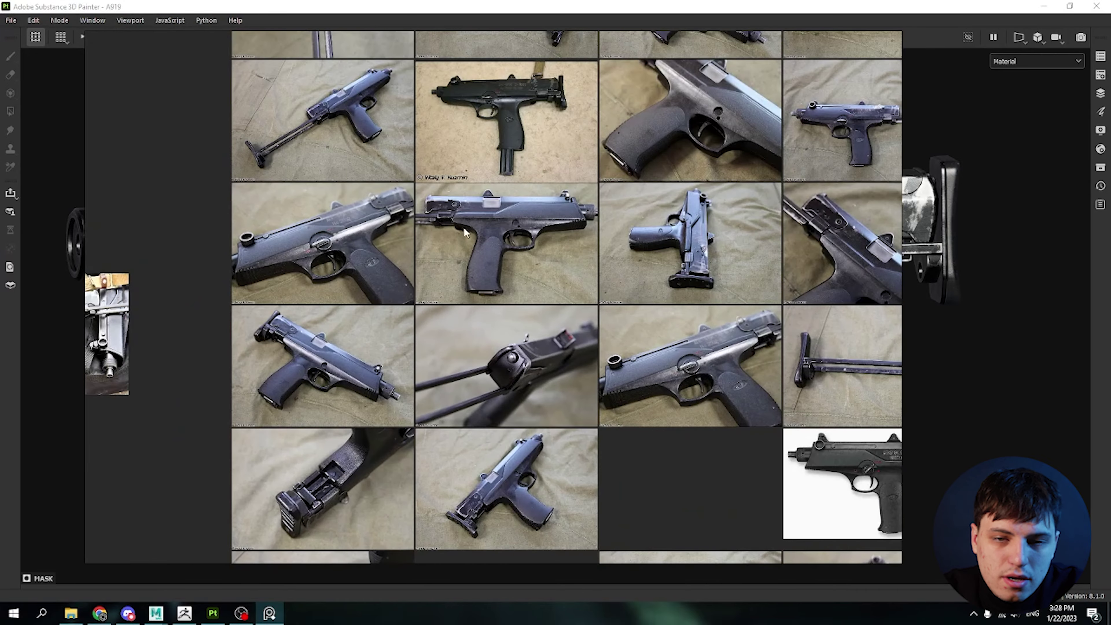
pyautogui.scroll(-2, 481, 262)
pyautogui.scroll(-2, 538, 313)
pyautogui.scroll(2, 537, 314)
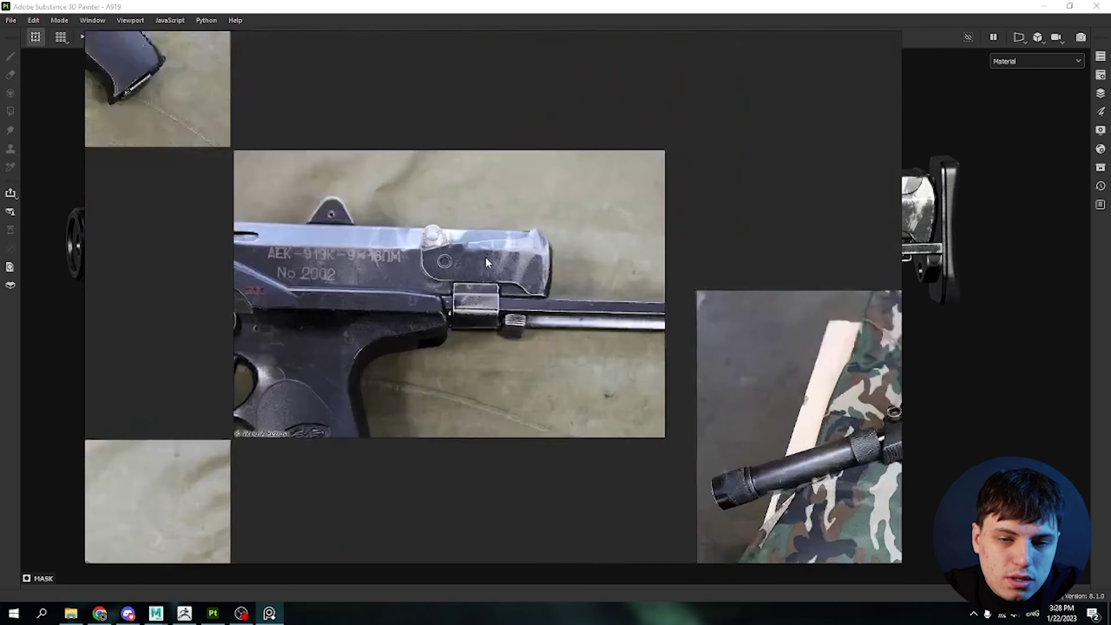
pyautogui.scroll(3, 486, 257)
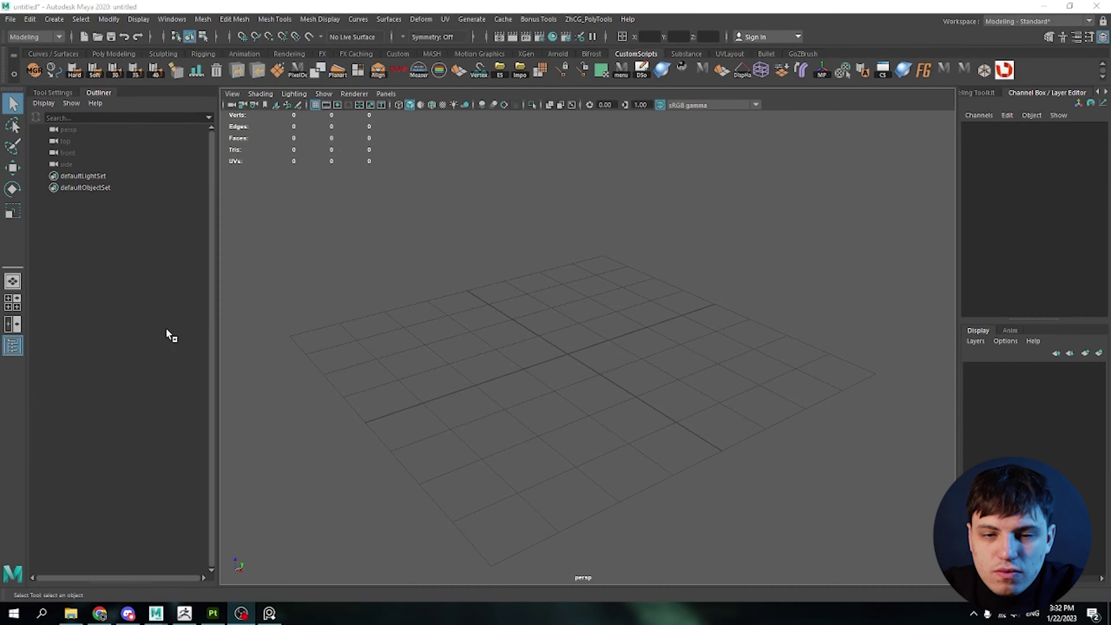
# - Start a new empty Maya scene, discarding the unsaved changes
pyautogui.keyDown('alt'); pyautogui.moveTo(434, 298); pyautogui.dragTo(443, 300, button='middle'); pyautogui.keyUp('alt')
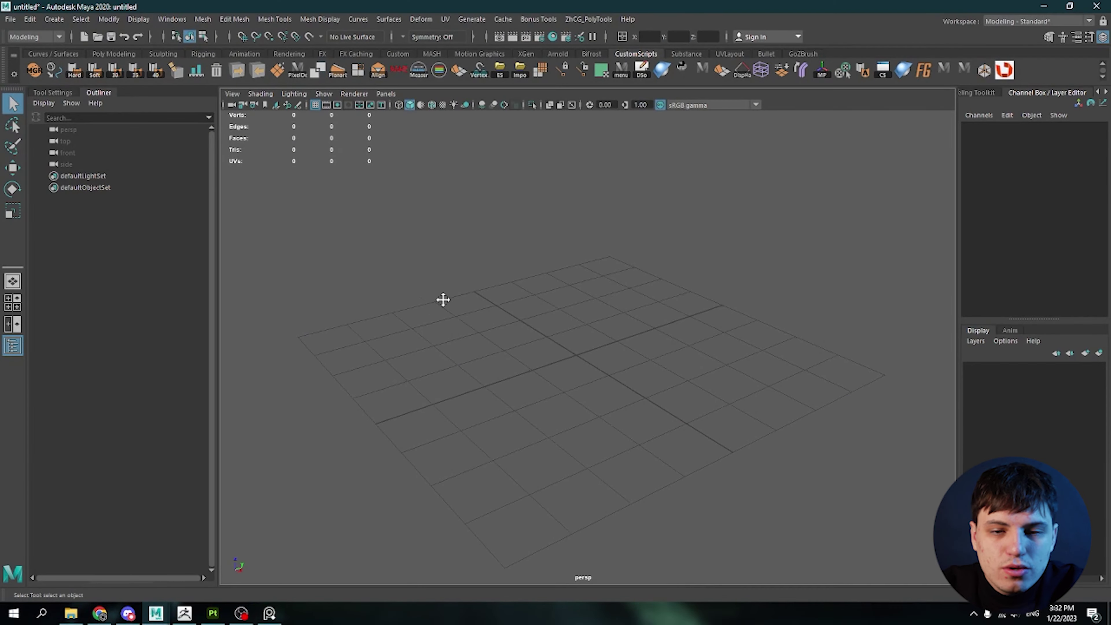
pyautogui.hotkey('ctrl', 'n')
pyautogui.click(554, 313)
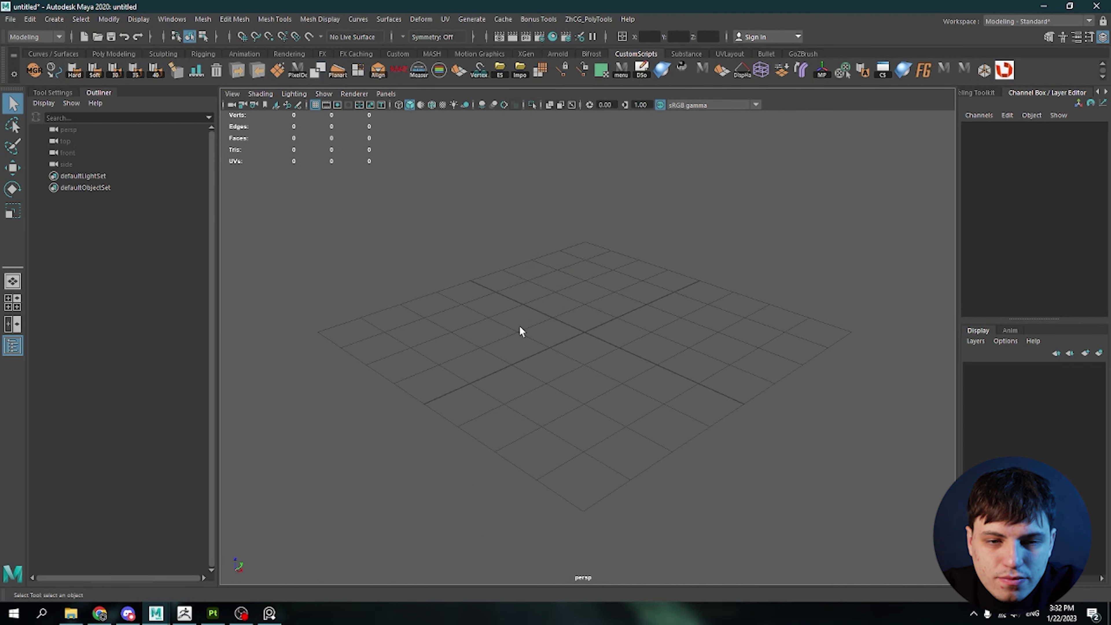
# - Import the gun side-view photo from the A_919 folder as a front-view image plane
pyautogui.moveTo(450, 302); pyautogui.dragTo(428, 432)
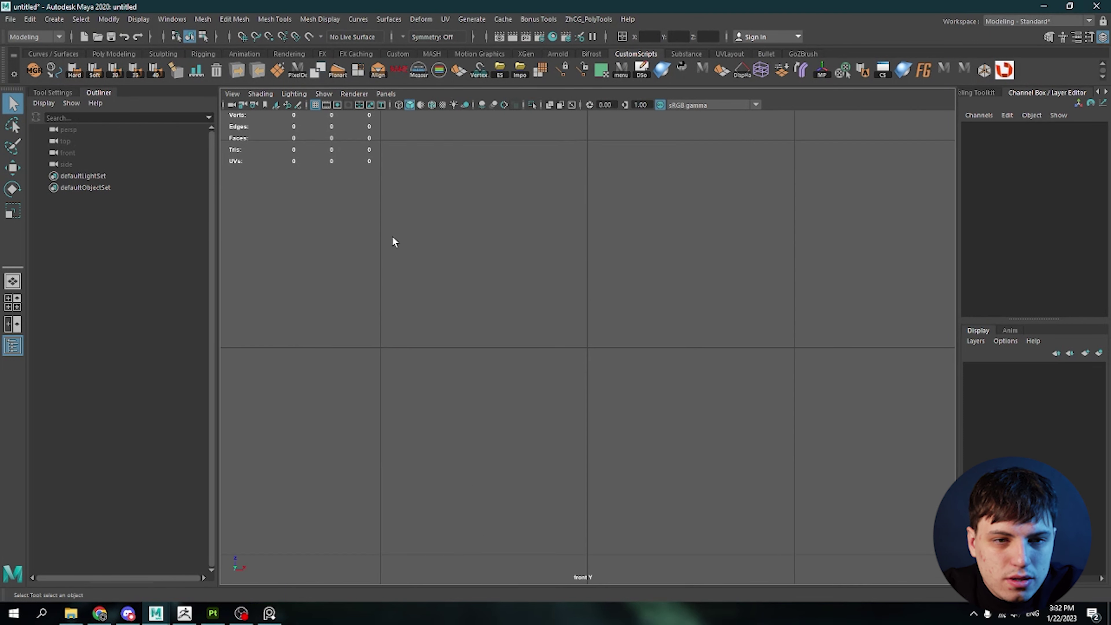
pyautogui.click(276, 104)
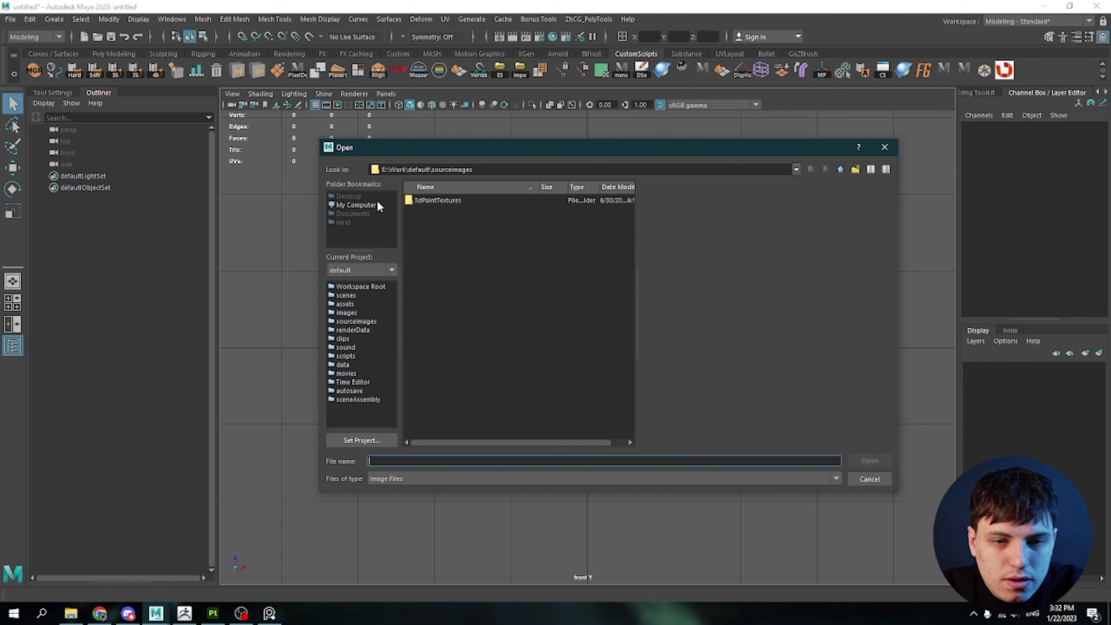
pyautogui.click(355, 205)
pyautogui.click(461, 170)
pyautogui.write('D:\\Work\\269Lab\\Weapons\\A_919')
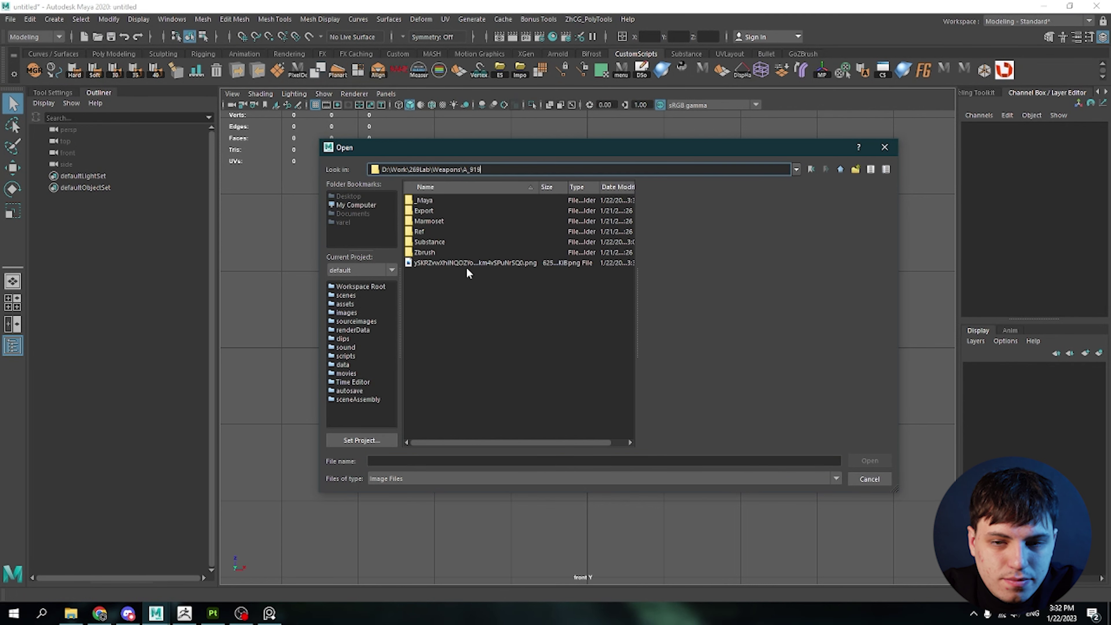
pyautogui.doubleClick(467, 263)
# - Scale the reference image plane up to a large size
pyautogui.press('f')
pyautogui.scroll(-5, 582, 351)
pyautogui.press('r')
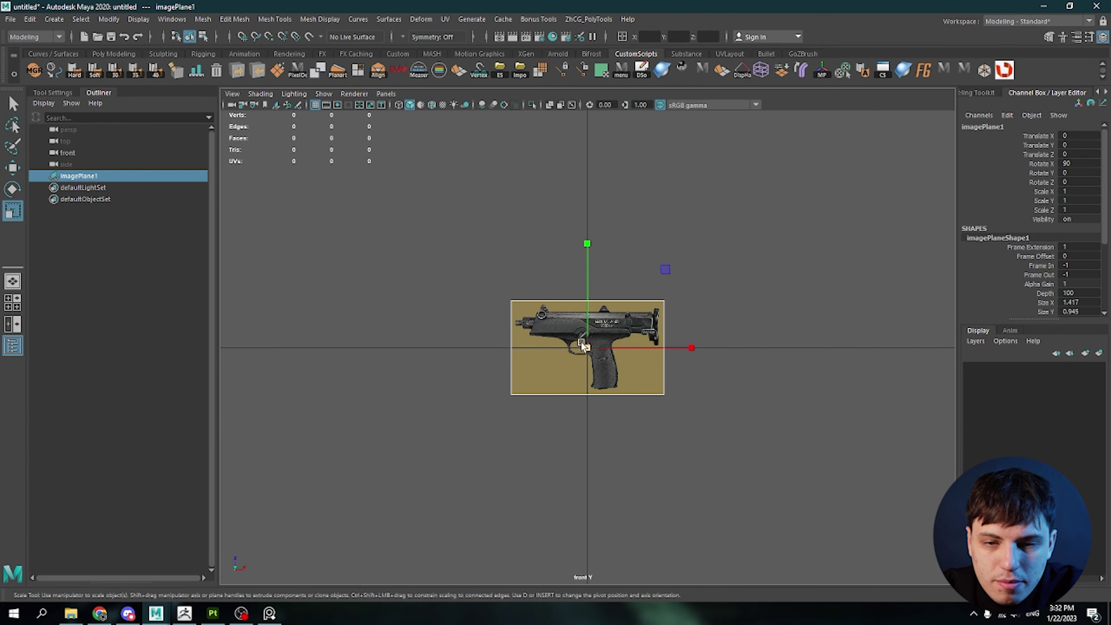
pyautogui.moveTo(582, 343)
pyautogui.mouseDown()
pyautogui.moveTo(606, 346)
pyautogui.moveTo(635, 327)
pyautogui.mouseUp()
pyautogui.scroll(-3, 606, 347)
pyautogui.scroll(-2, 606, 346)
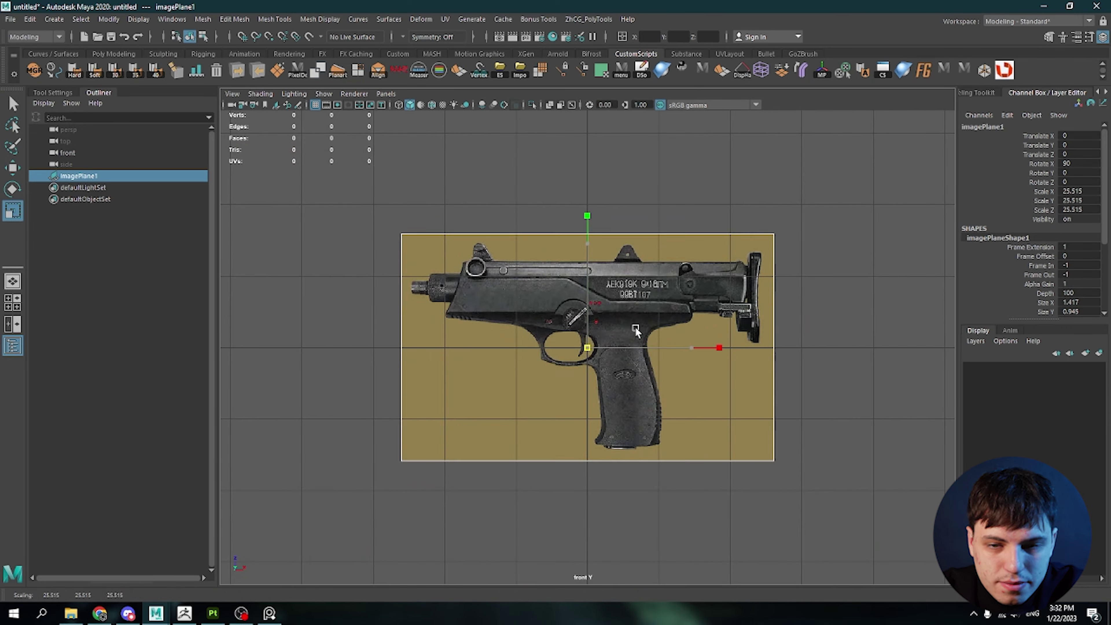
pyautogui.scroll(1, 793, 295)
pyautogui.click(773, 284)
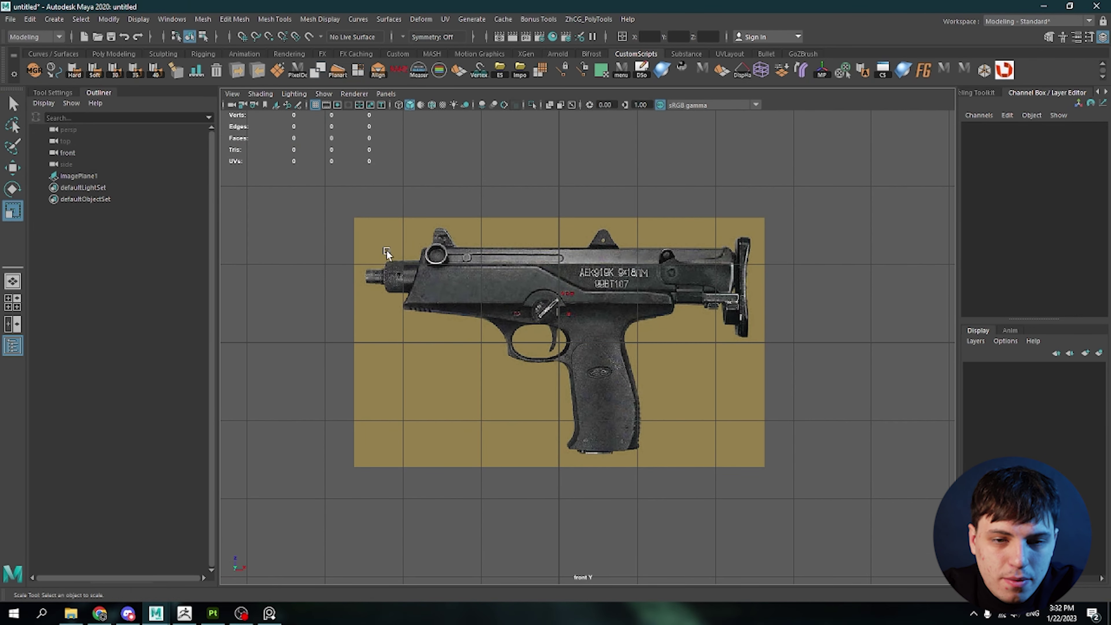
pyautogui.scroll(2, 387, 250)
pyautogui.click(469, 288)
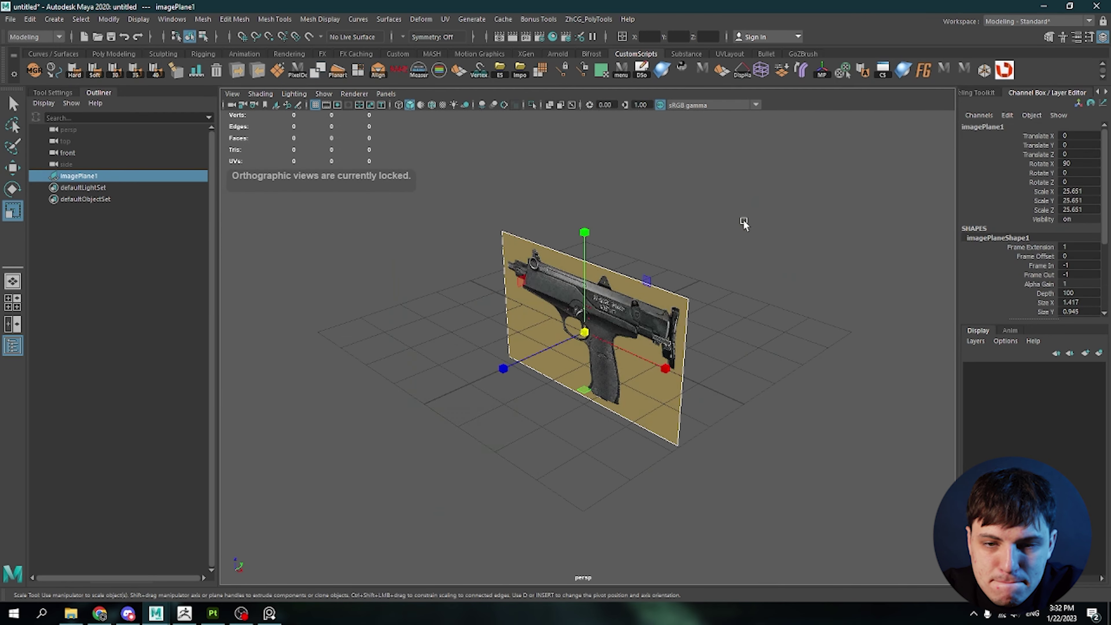
pyautogui.press('f')
pyautogui.moveTo(596, 334)
pyautogui.keyDown('alt'); pyautogui.mouseDown()
pyautogui.moveTo(443, 239)
pyautogui.moveTo(504, 262)
pyautogui.mouseUp(); pyautogui.keyUp('alt')
# - Raise the image plane to Translate Y 50 and add a polygon cube
pyautogui.press('w')
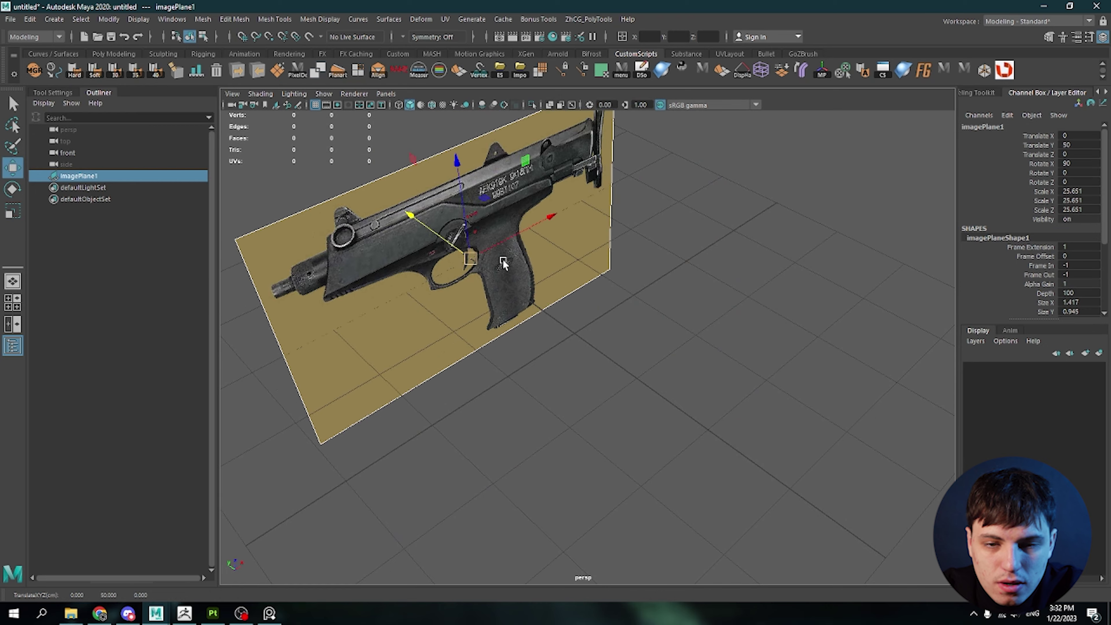
pyautogui.press('f')
pyautogui.scroll(-2, 512, 378)
pyautogui.scroll(-1, 544, 333)
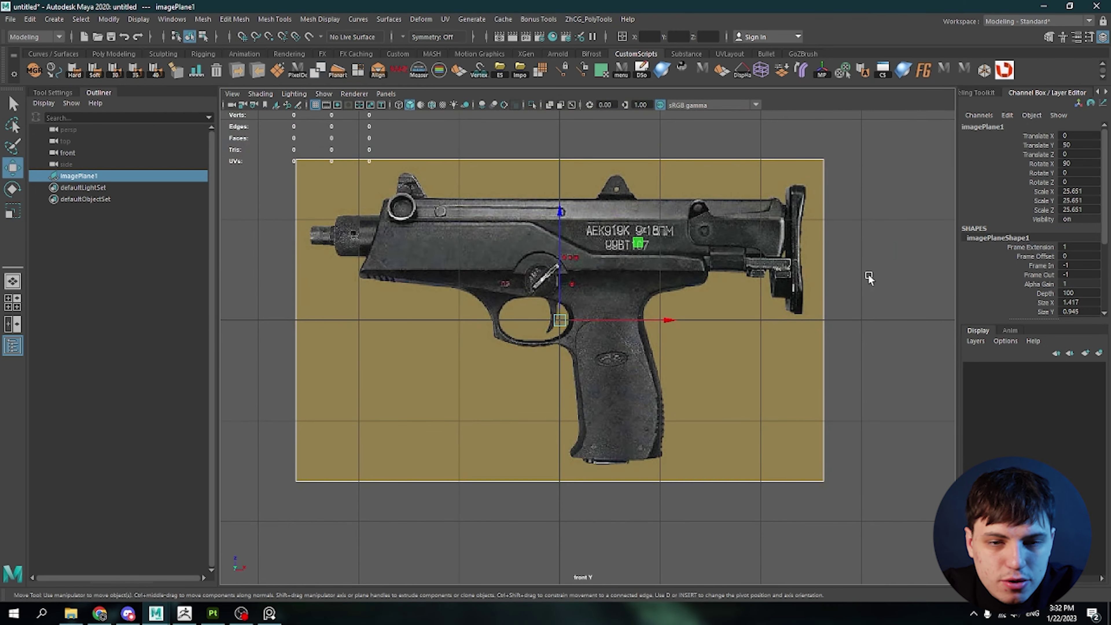
pyautogui.click(866, 276)
pyautogui.scroll(1, 372, 325)
pyautogui.scroll(-1, 831, 394)
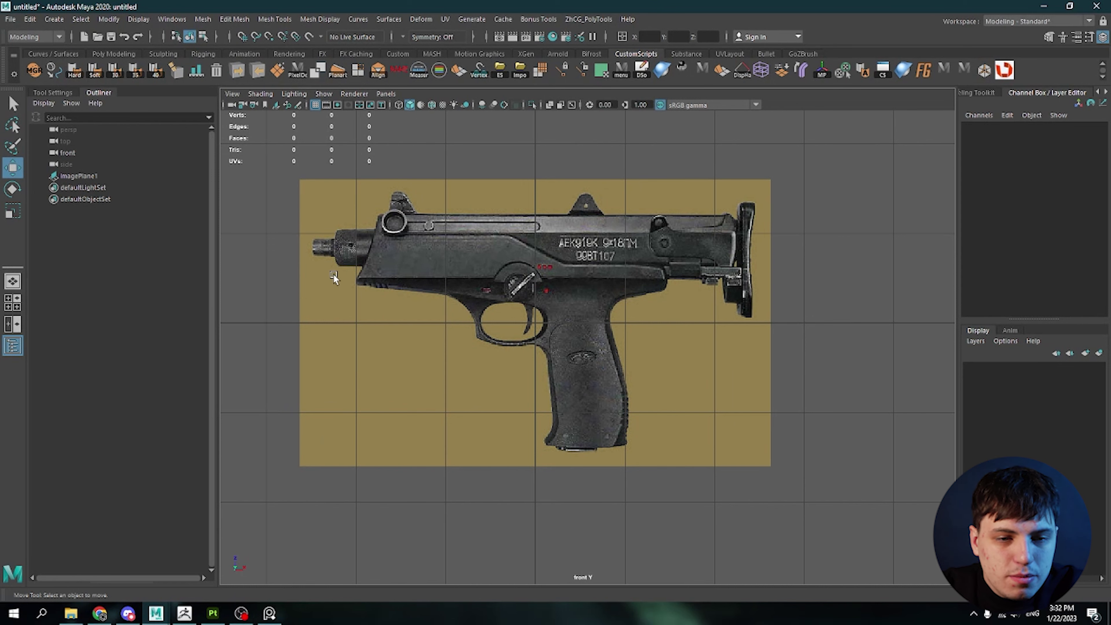
pyautogui.keyDown('alt'); pyautogui.moveTo(384, 242); pyautogui.dragTo(405, 241, button='middle'); pyautogui.keyUp('alt')
pyautogui.keyDown('shift'); pyautogui.moveTo(476, 266); pyautogui.dragTo(478, 287, button='right'); pyautogui.keyUp('shift')
# - Scale the cube and move it onto the front of the gun's receiver
pyautogui.press('f')
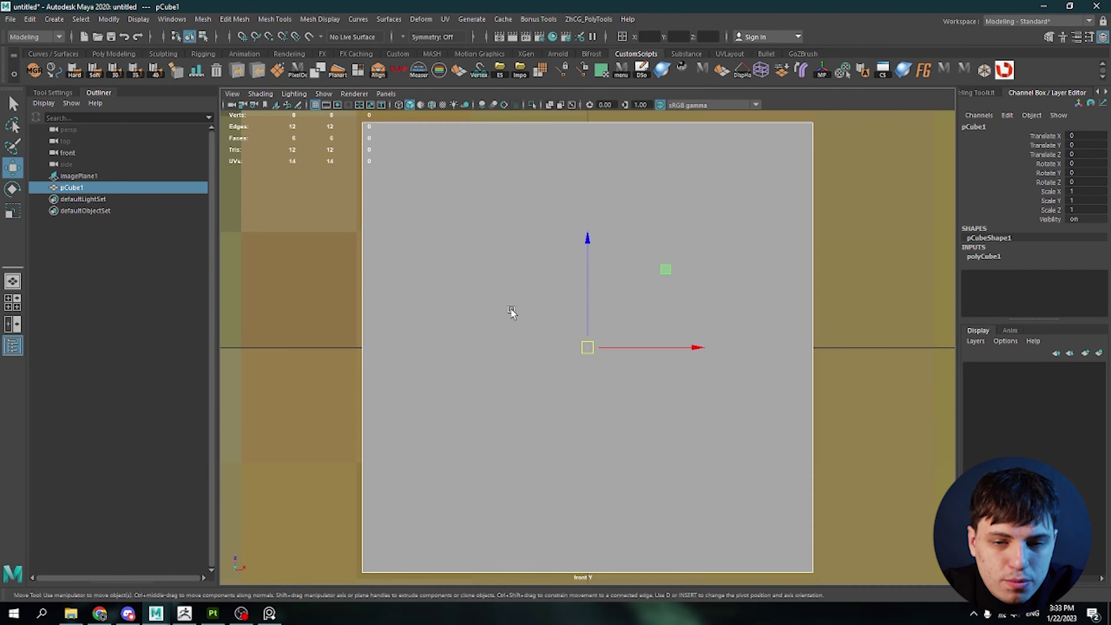
pyautogui.scroll(-8, 511, 310)
pyautogui.scroll(-4, 604, 356)
pyautogui.moveTo(630, 338); pyautogui.dragTo(657, 338, button='middle')
pyautogui.scroll(3, 631, 338)
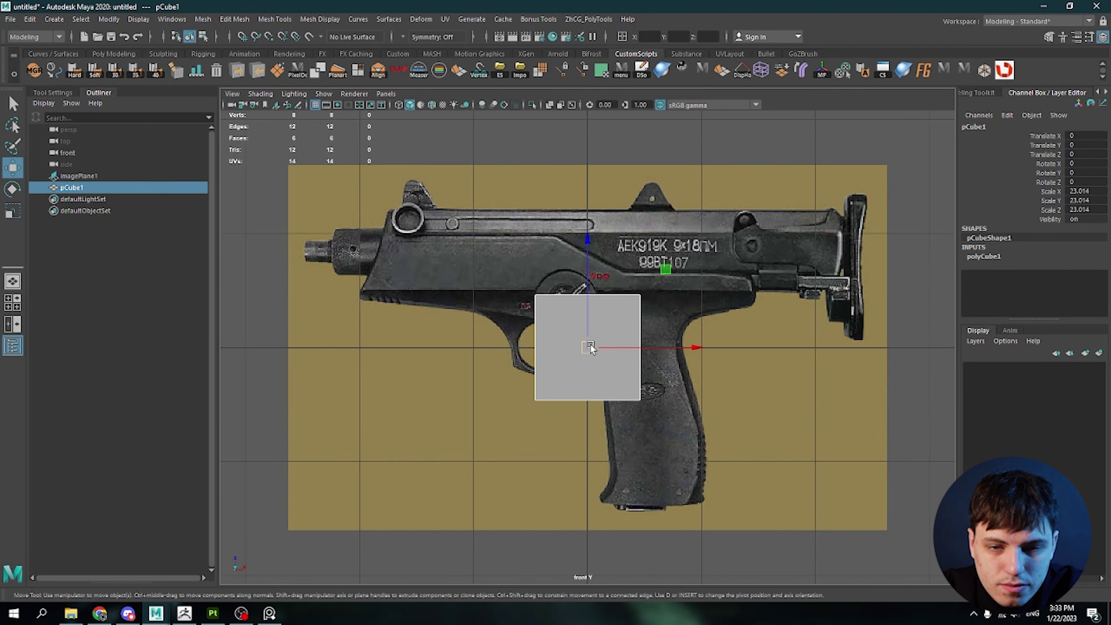
pyautogui.press('w')
pyautogui.moveTo(572, 348); pyautogui.dragTo(484, 289)
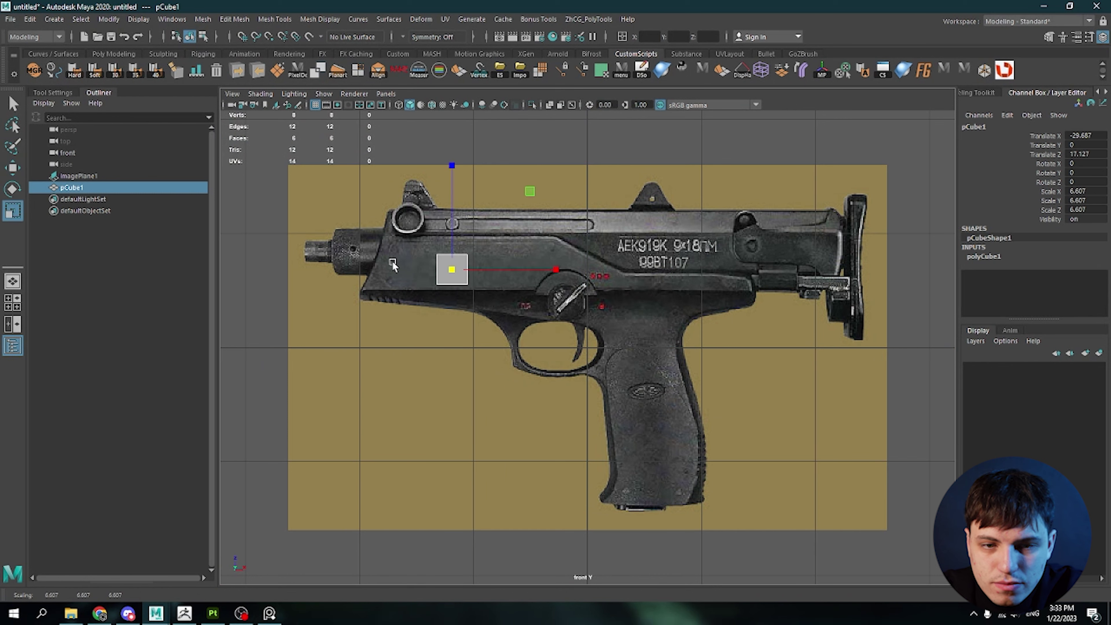
pyautogui.press('w')
pyautogui.scroll(2, 433, 271)
pyautogui.scroll(1, 408, 245)
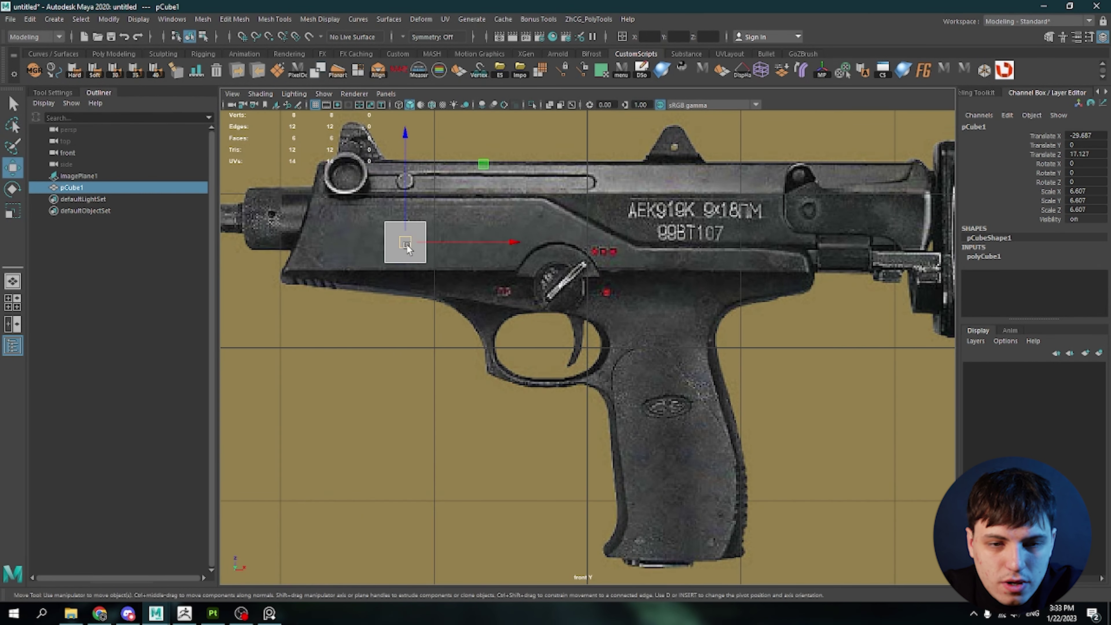
pyautogui.keyDown('alt'); pyautogui.moveTo(329, 221); pyautogui.dragTo(373, 226, button='middle'); pyautogui.keyUp('alt')
# - Slant the cube's lower front corner along the receiver and add a horizontal edge loop
pyautogui.press('F9')
pyautogui.moveTo(341, 258); pyautogui.dragTo(479, 211)
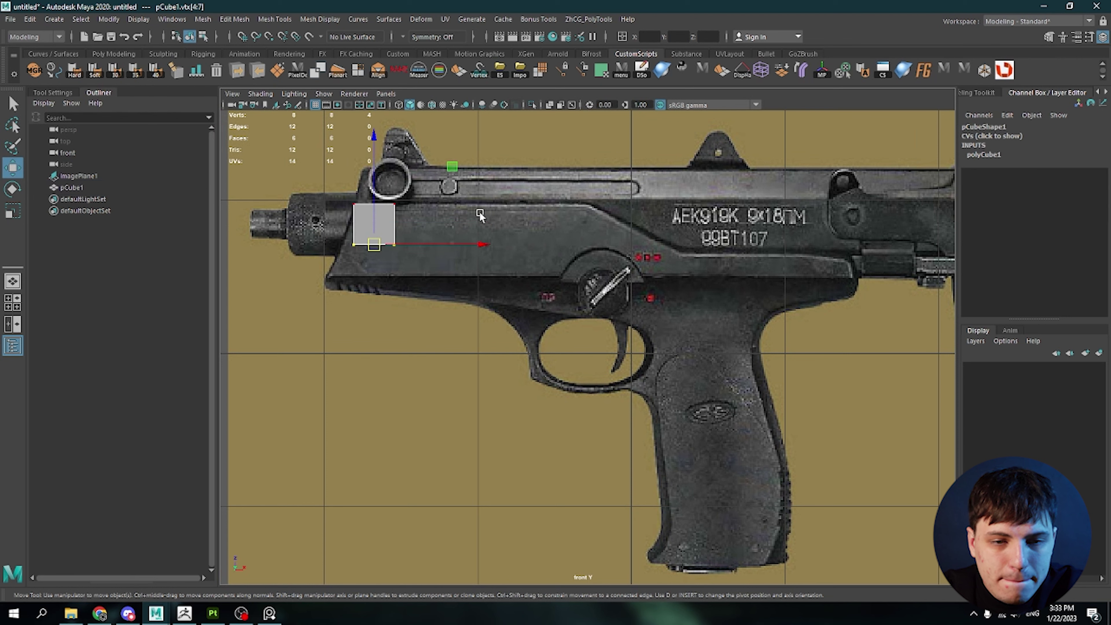
pyautogui.scroll(3, 499, 186)
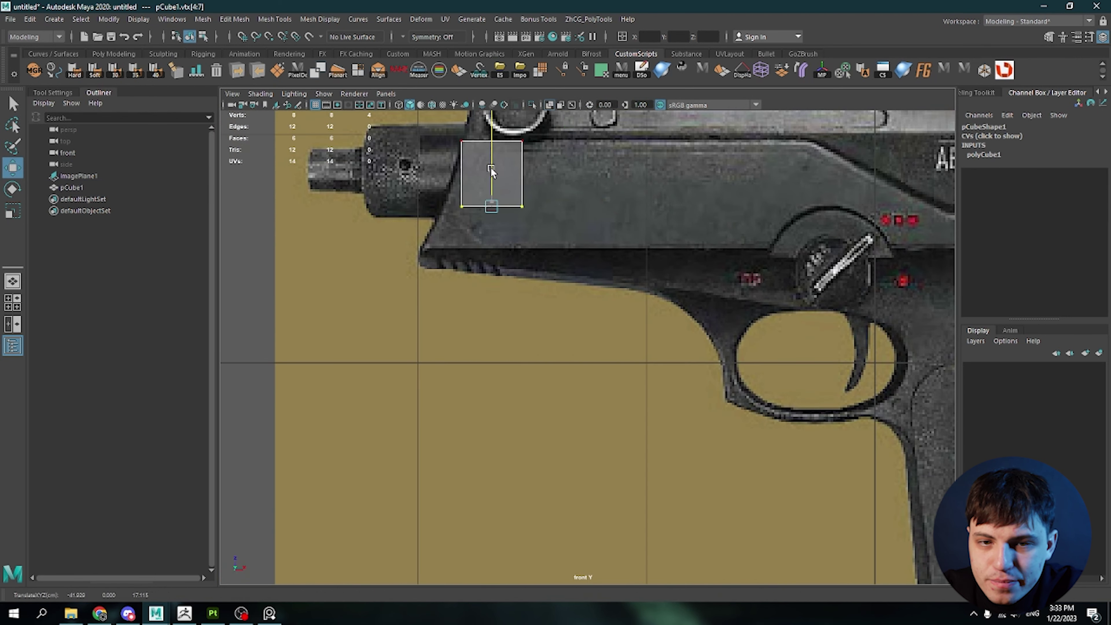
pyautogui.keyDown('alt'); pyautogui.moveTo(452, 209); pyautogui.dragTo(466, 224, button='middle'); pyautogui.keyUp('alt')
pyautogui.moveTo(466, 224); pyautogui.dragTo(498, 270)
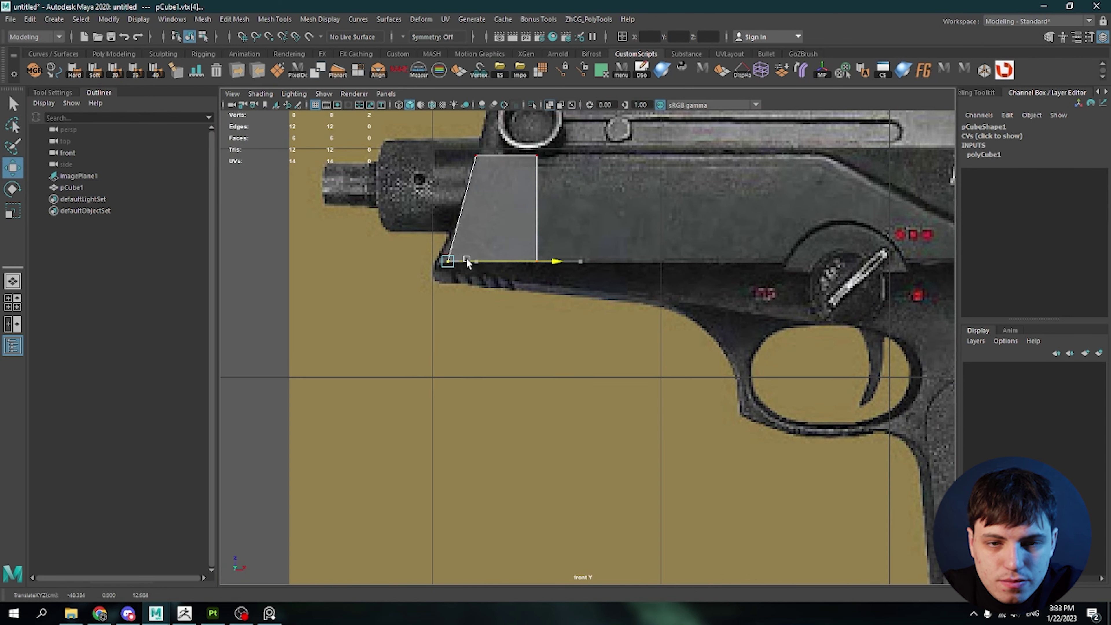
pyautogui.click(461, 201)
pyautogui.keyDown('alt'); pyautogui.moveTo(468, 206); pyautogui.dragTo(487, 226, button='middle'); pyautogui.keyUp('alt')
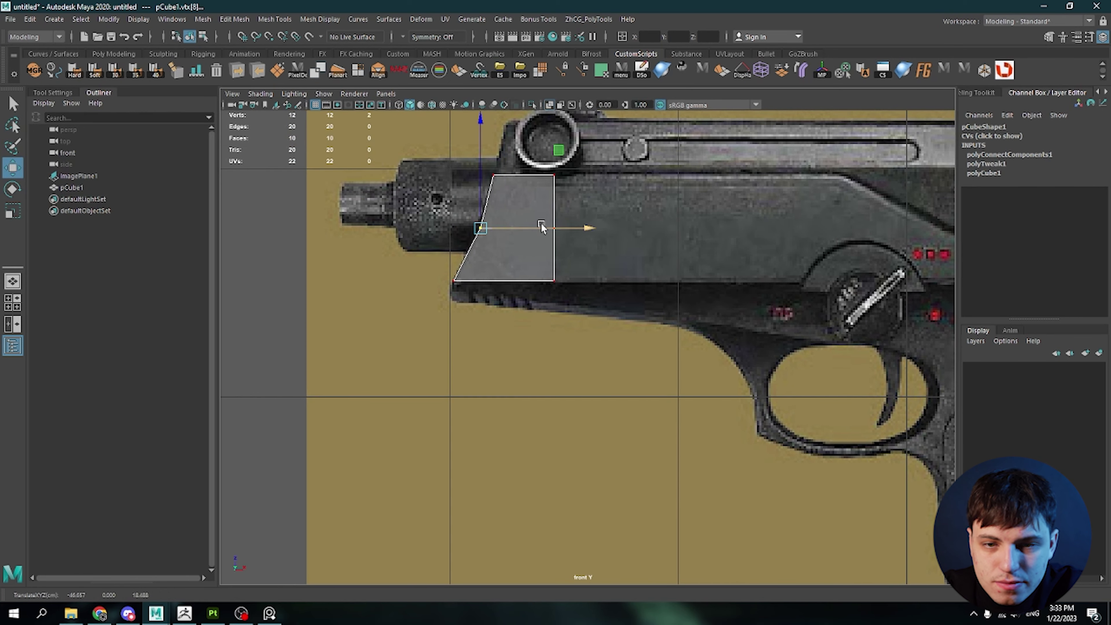
# - Stretch the block's right-side vertices back along the slide outline
pyautogui.moveTo(533, 311); pyautogui.dragTo(534, 310)
pyautogui.scroll(-1, 573, 253)
pyautogui.moveTo(673, 246); pyautogui.dragTo(880, 243)
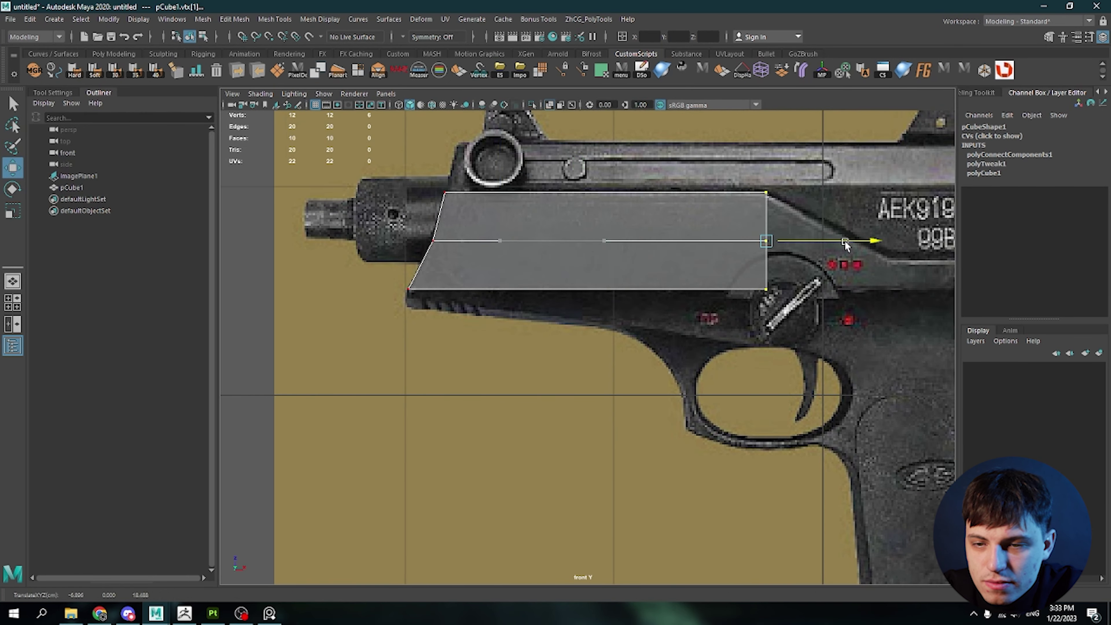
pyautogui.keyDown('alt'); pyautogui.moveTo(833, 240); pyautogui.dragTo(692, 246, button='middle'); pyautogui.keyUp('alt')
pyautogui.moveTo(691, 246); pyautogui.dragTo(678, 246)
pyautogui.moveTo(613, 227); pyautogui.dragTo(643, 306)
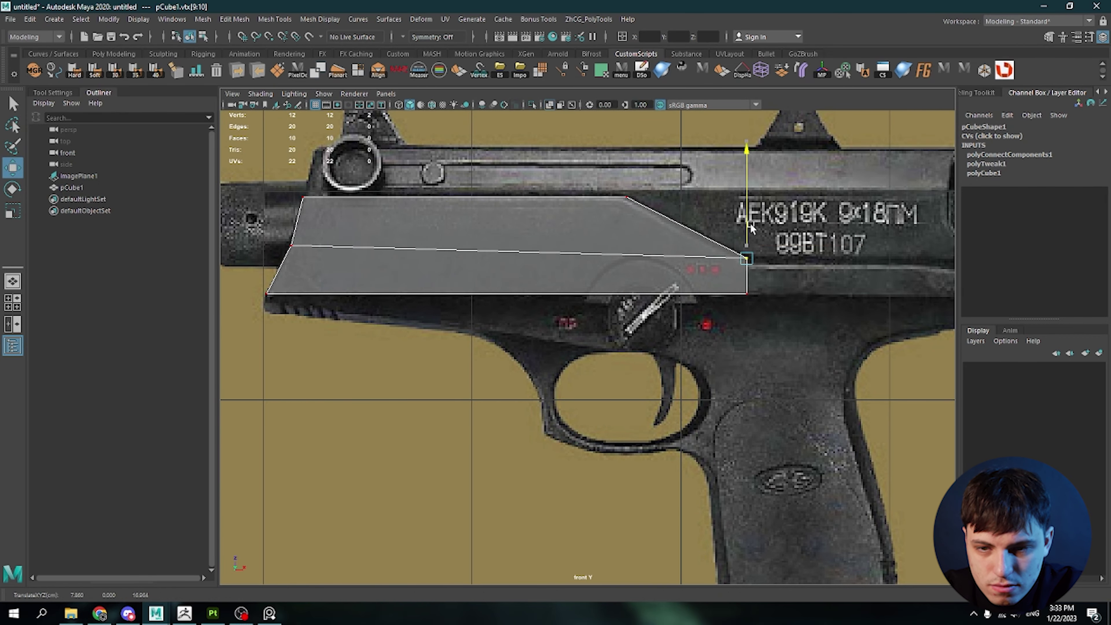
pyautogui.keyDown('alt'); pyautogui.moveTo(753, 232); pyautogui.dragTo(547, 263, button='middle'); pyautogui.keyUp('alt')
# - Extrude the block's right-end face and stretch it rightward along the receiver
pyautogui.moveTo(562, 303); pyautogui.dragTo(561, 333, button='right')
pyautogui.click(534, 293)
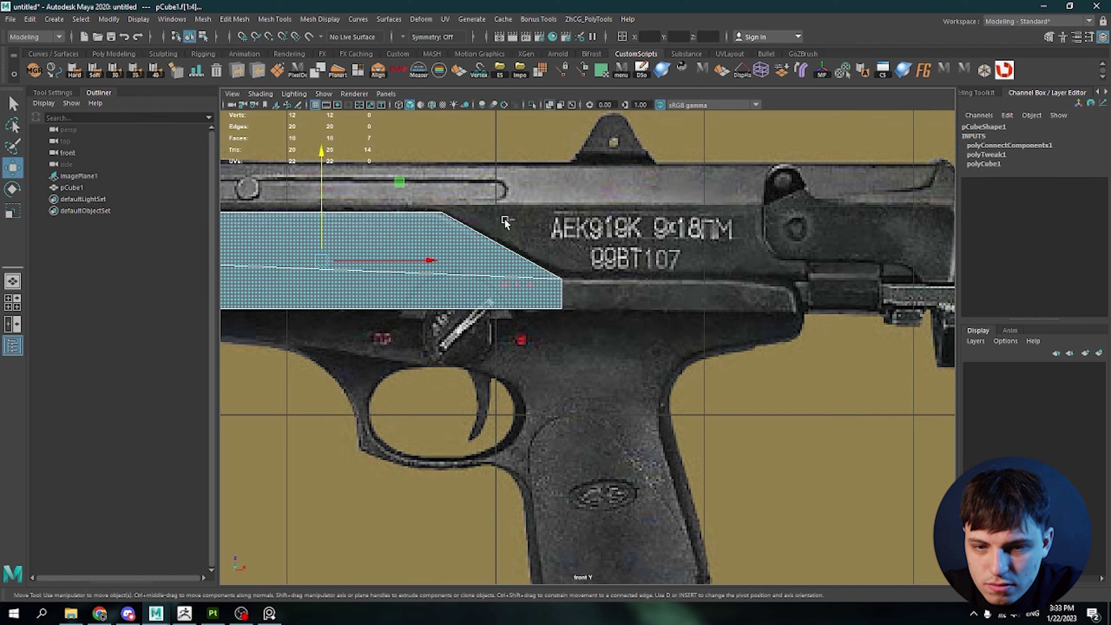
pyautogui.hotkey('ctrl', 'e')
pyautogui.scroll(-3, 502, 392)
pyautogui.moveTo(620, 309); pyautogui.dragTo(803, 308)
pyautogui.scroll(2, 759, 284)
pyautogui.scroll(2, 710, 295)
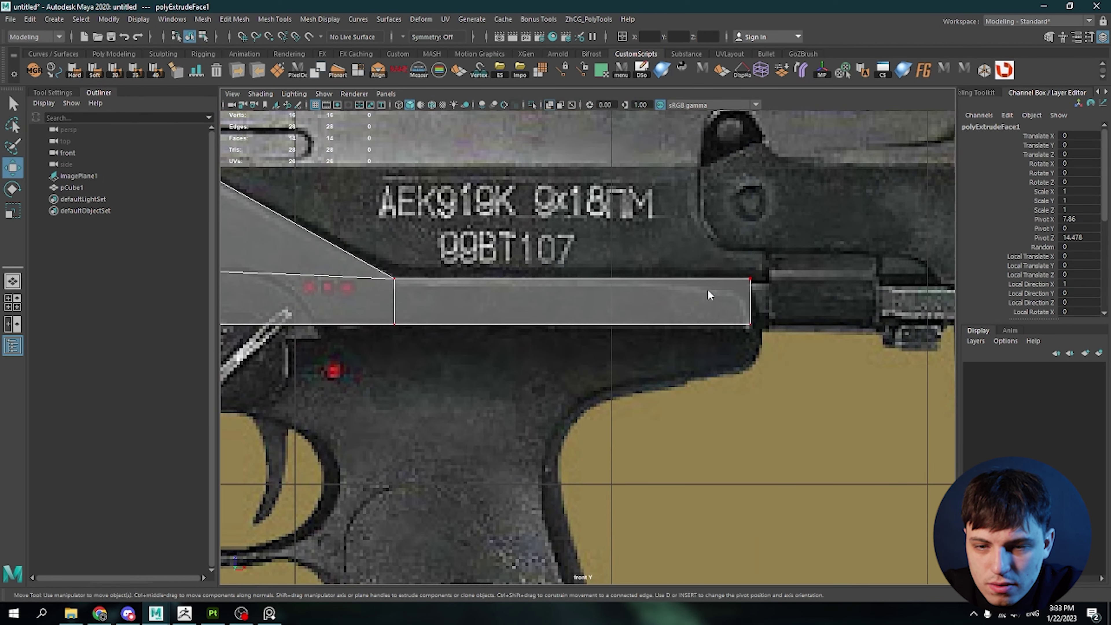
# - Insert an edge loop at the midpoint of the extruded section
pyautogui.click(713, 273)
pyautogui.keyDown('shift'); pyautogui.moveTo(714, 273); pyautogui.dragTo(673, 302, button='right'); pyautogui.keyUp('shift')
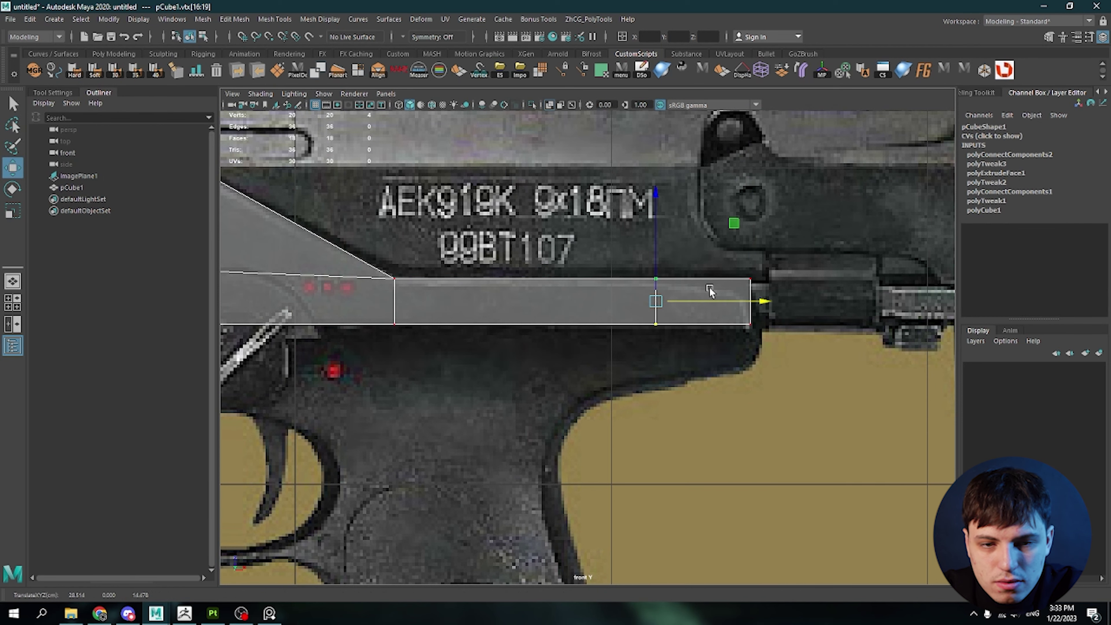
pyautogui.scroll(1, 733, 296)
pyautogui.scroll(1, 722, 293)
# - Bevel the top-right and front top corner edges with 4 segments
pyautogui.moveTo(753, 249); pyautogui.dragTo(690, 289)
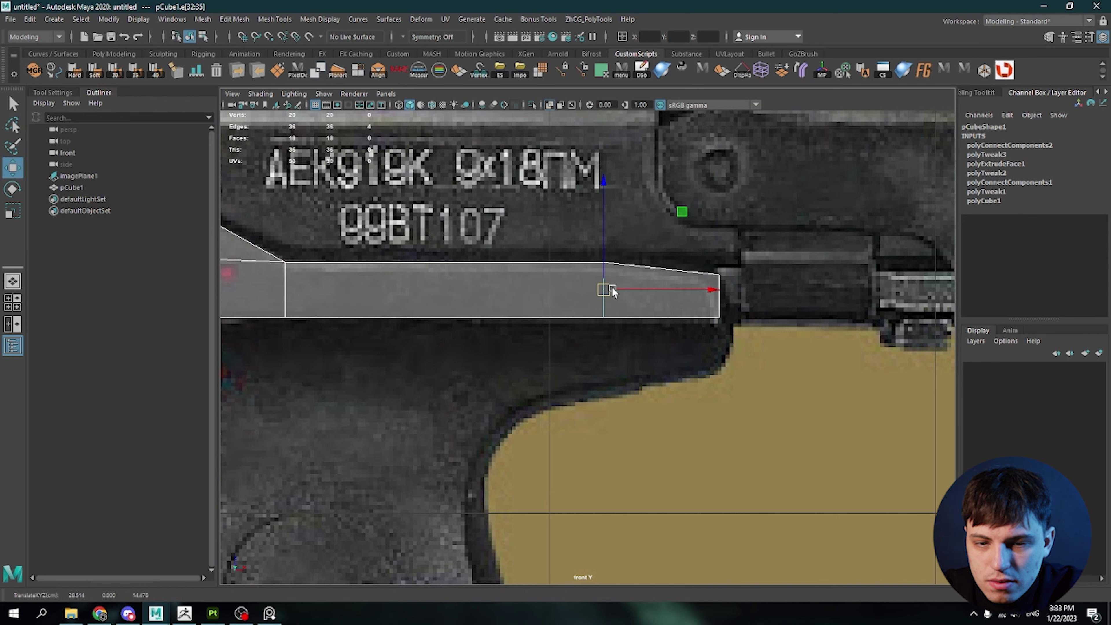
pyautogui.keyDown('shift'); pyautogui.moveTo(612, 287); pyautogui.dragTo(672, 287, button='right'); pyautogui.keyUp('shift')
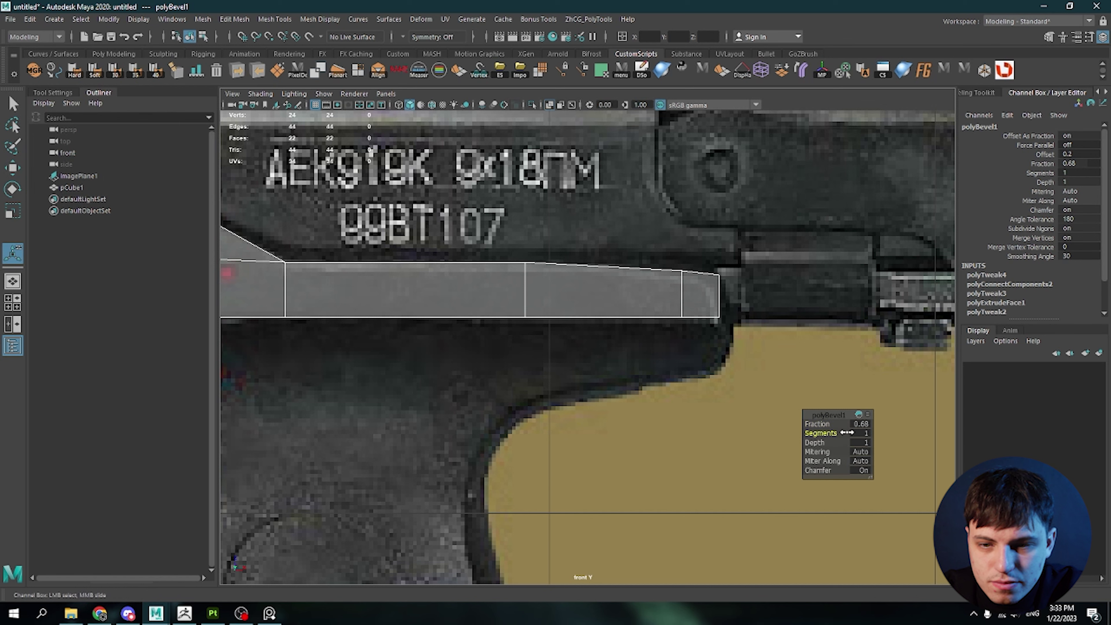
pyautogui.keyDown('alt'); pyautogui.moveTo(612, 293); pyautogui.dragTo(611, 282, button='middle'); pyautogui.keyUp('alt')
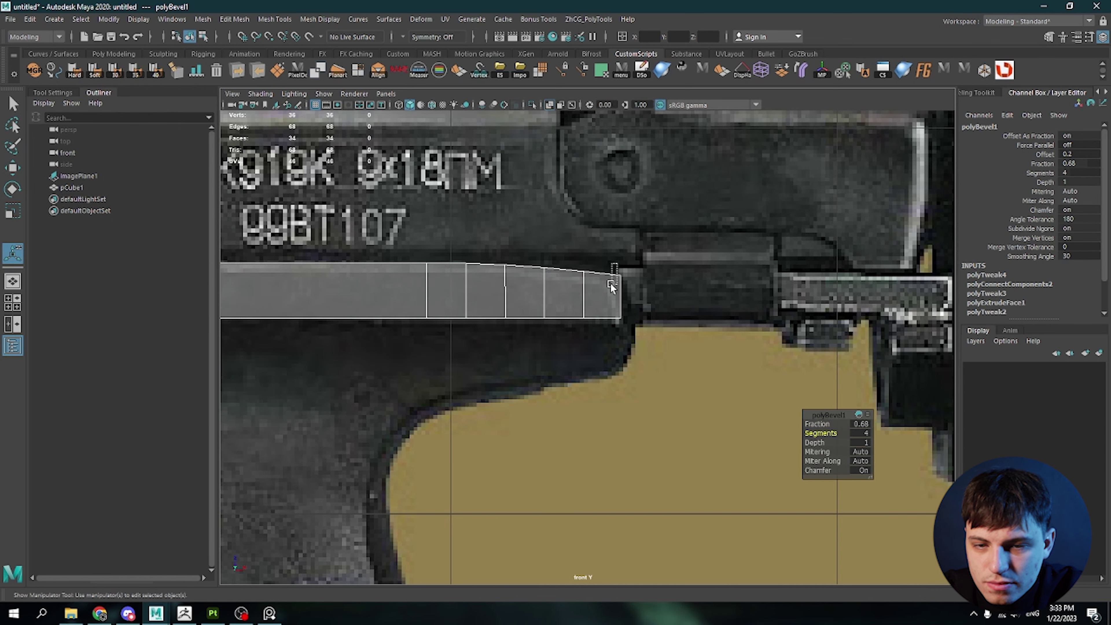
pyautogui.click(605, 273)
pyautogui.keyDown('shift'); pyautogui.moveTo(605, 286); pyautogui.dragTo(670, 286, button='right'); pyautogui.keyUp('shift')
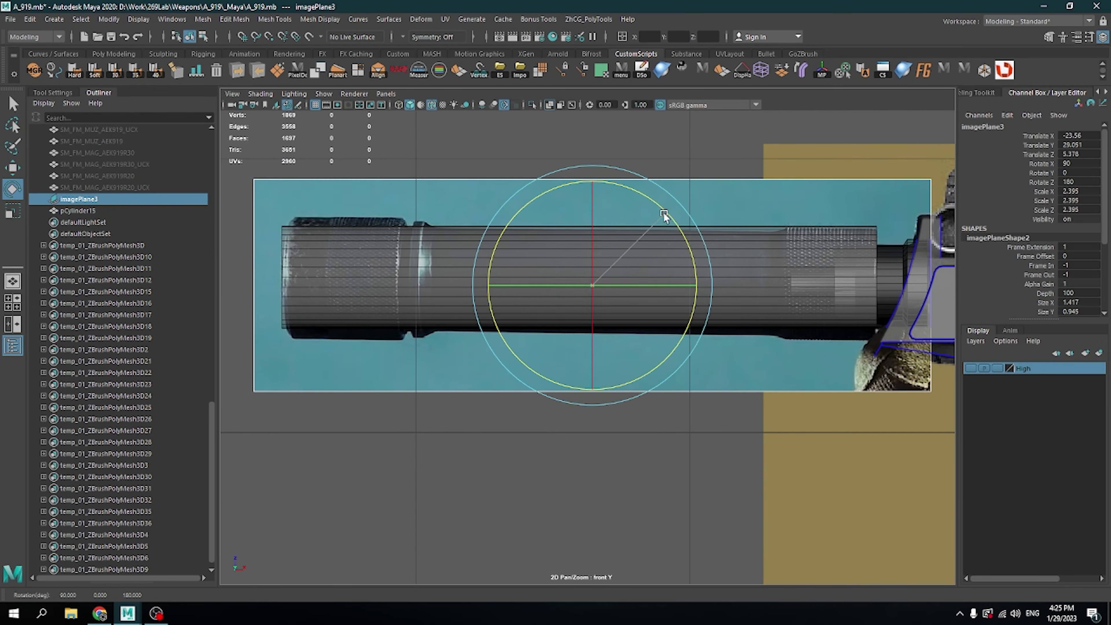
# - Move the suppressor cylinder's vertices to match the reference outline
pyautogui.press('w')
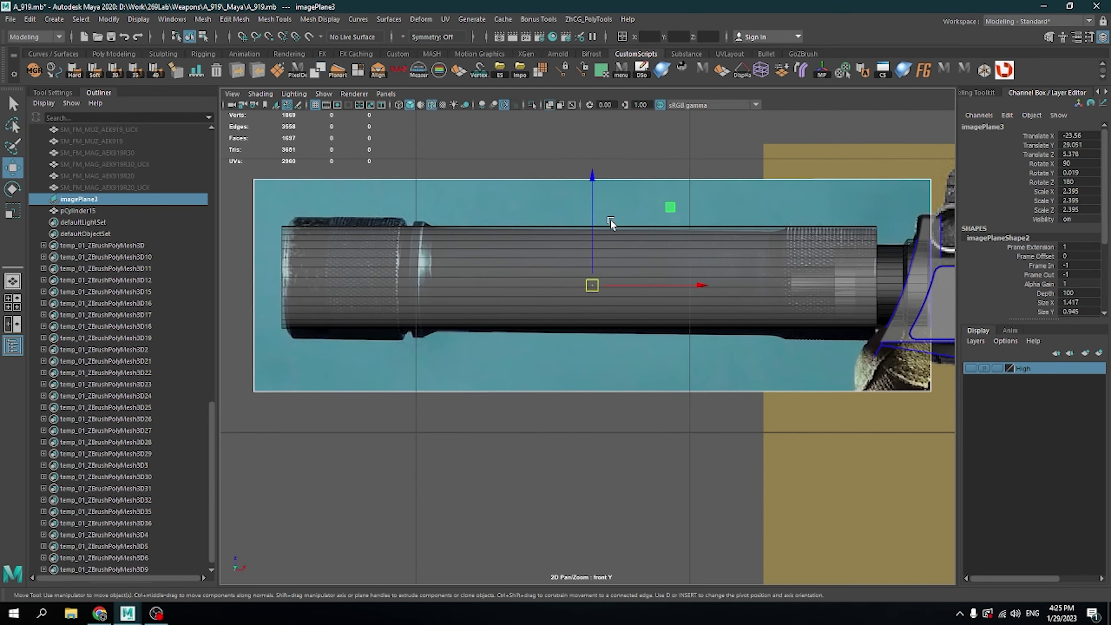
pyautogui.press('e')
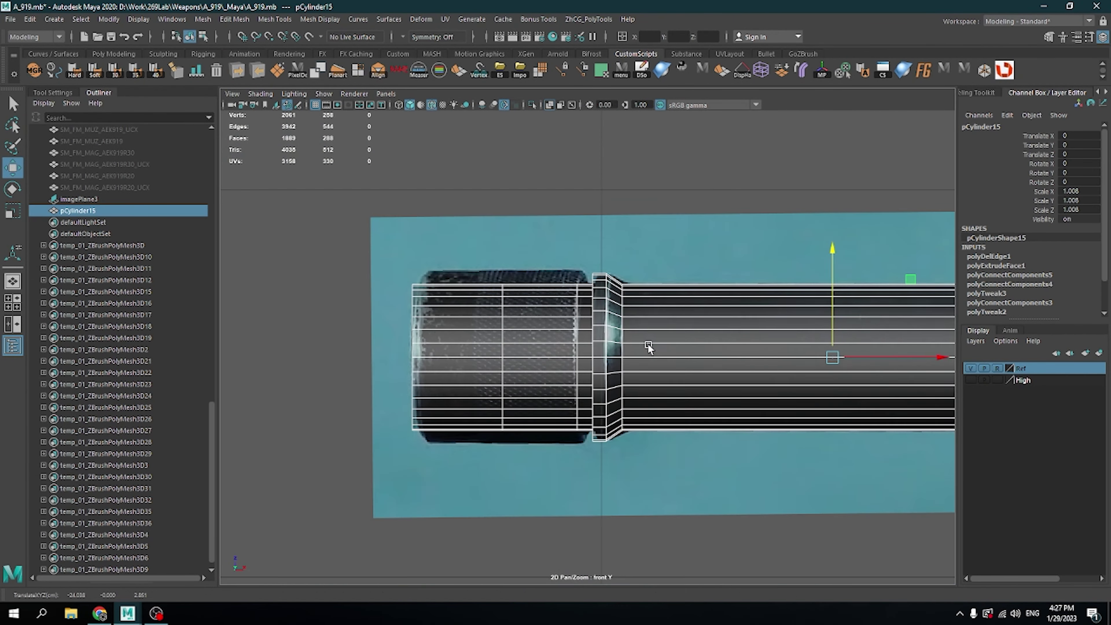
pyautogui.moveTo(322, 204); pyautogui.dragTo(615, 520)
pyautogui.scroll(3, 547, 373)
pyautogui.moveTo(476, 249); pyautogui.dragTo(541, 484)
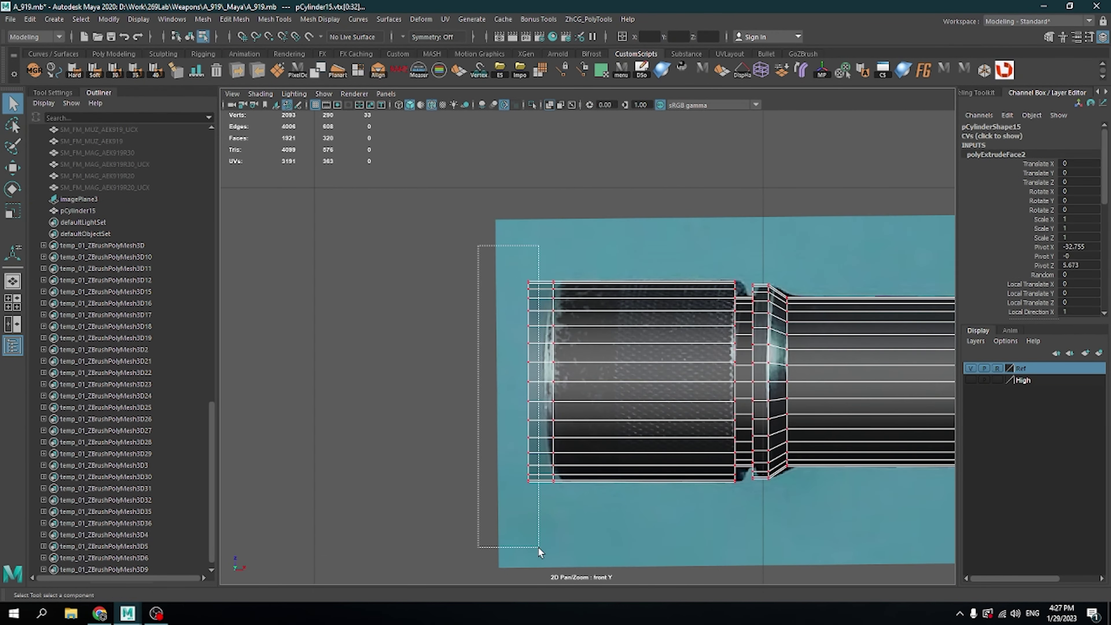
pyautogui.scroll(3, 596, 390)
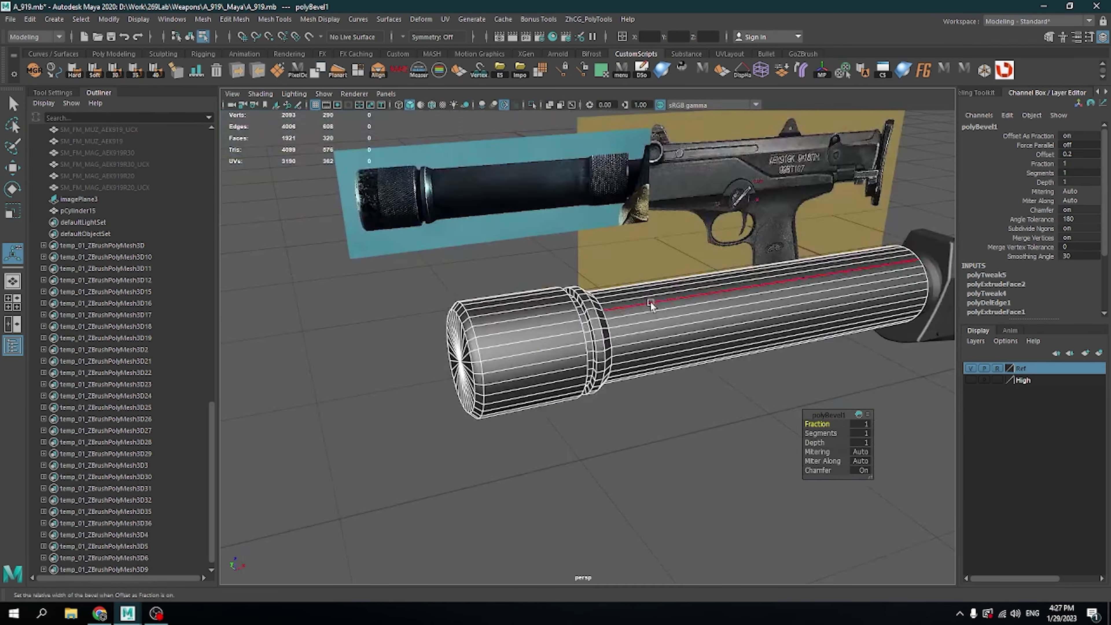
pyautogui.keyDown('alt'); pyautogui.moveTo(650, 303); pyautogui.dragTo(593, 319); pyautogui.keyUp('alt')
pyautogui.press('space')
pyautogui.moveTo(451, 433); pyautogui.dragTo(453, 486)
pyautogui.moveTo(481, 197); pyautogui.dragTo(591, 504)
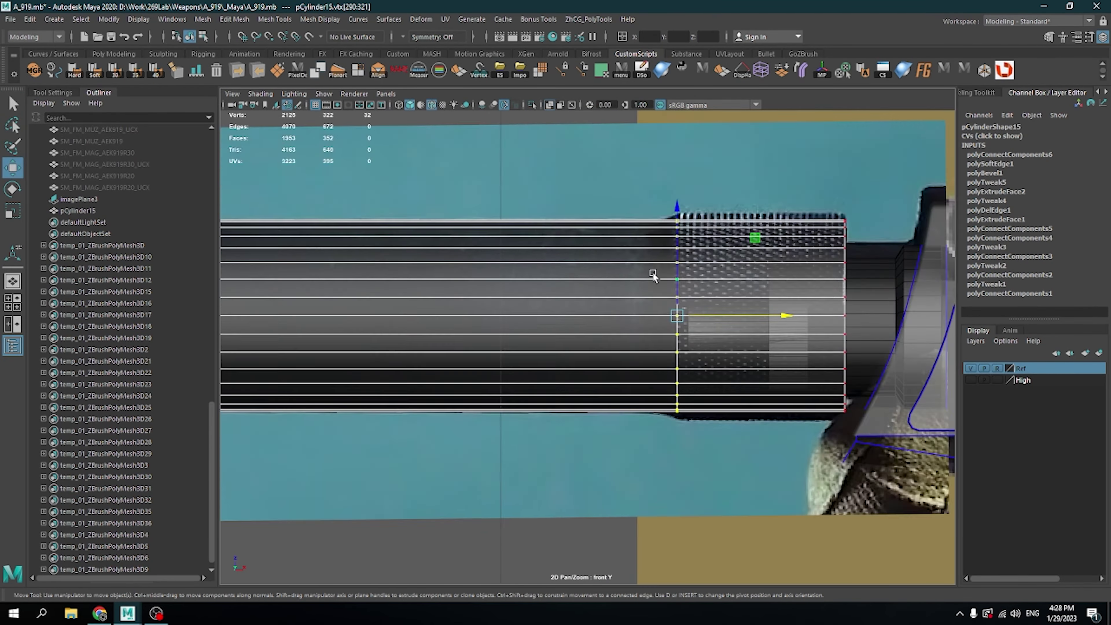
pyautogui.scroll(3, 652, 243)
pyautogui.scroll(-2, 652, 242)
# - Extrude the knurled-end faces and bevel the selected edges into a stepped collar
pyautogui.press('q')
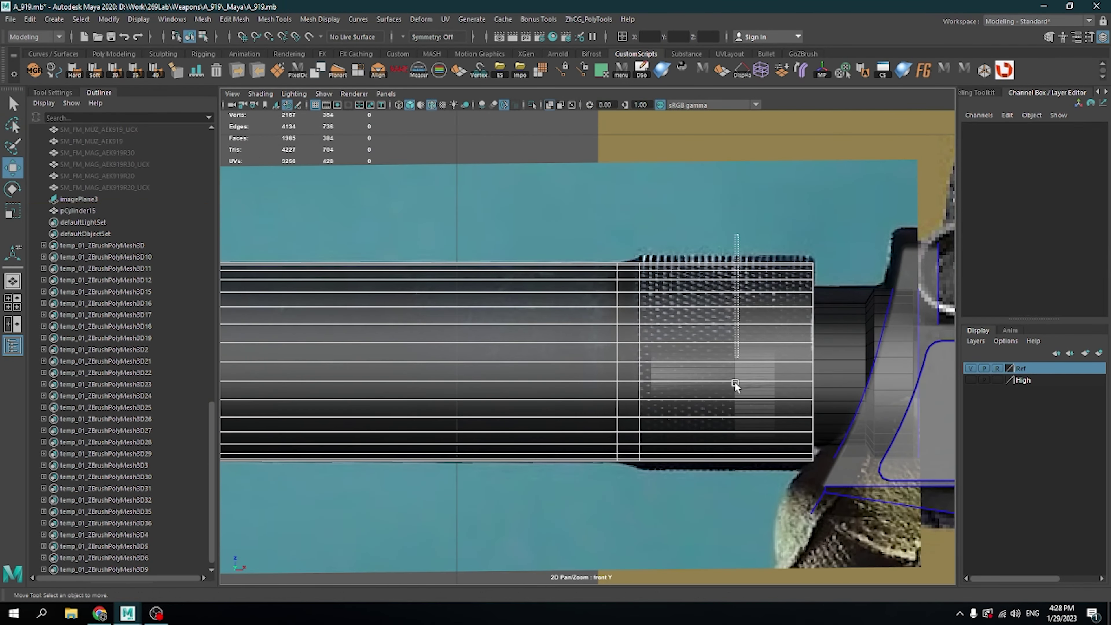
pyautogui.moveTo(737, 385); pyautogui.dragTo(639, 246)
pyautogui.hotkey('ctrl', 'e')
pyautogui.press('space')
pyautogui.keyDown('alt'); pyautogui.moveTo(600, 346); pyautogui.dragTo(596, 267); pyautogui.keyUp('alt')
pyautogui.keyDown('shift'); pyautogui.moveTo(595, 266); pyautogui.dragTo(605, 255, button='right'); pyautogui.keyUp('shift')
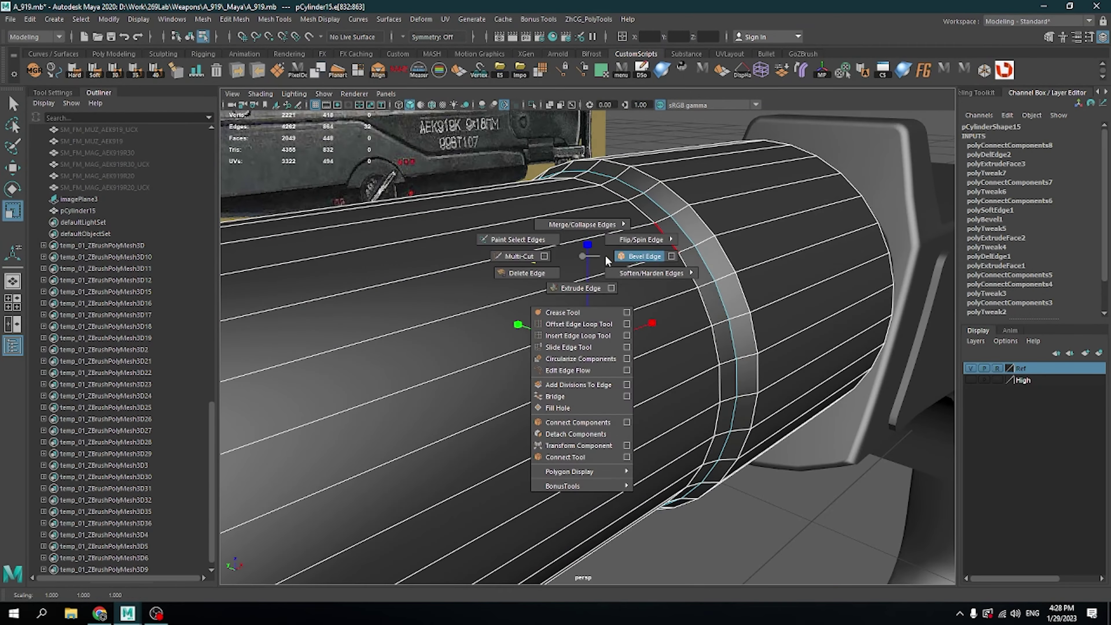
pyautogui.press('space')
# - Return to object mode and inspect the suppressor cylinder in perspective
pyautogui.press('F8')
pyautogui.scroll(3, 665, 319)
pyautogui.press('space')
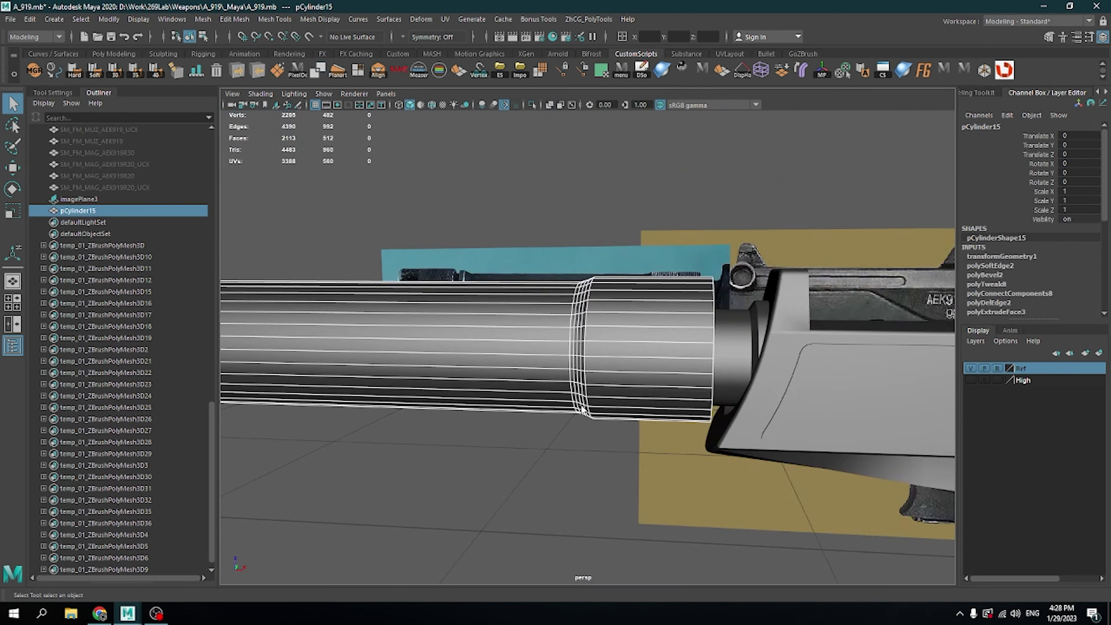
pyautogui.press('w')
pyautogui.click(527, 390)
pyautogui.press('f')
pyautogui.keyDown('alt'); pyautogui.moveTo(526, 389); pyautogui.dragTo(411, 326); pyautogui.keyUp('alt')
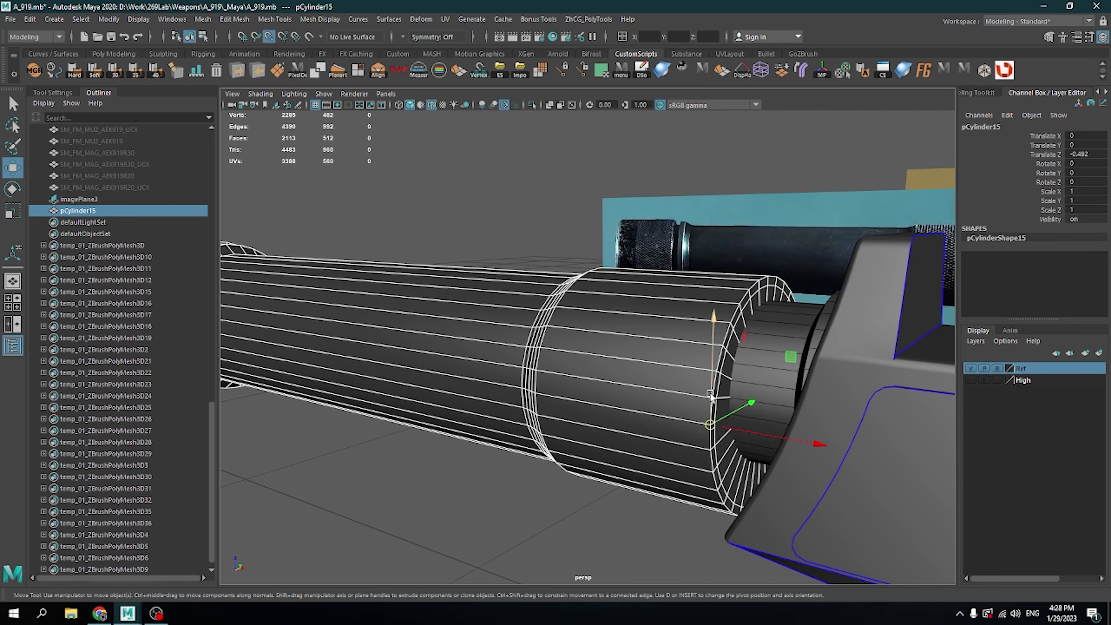
pyautogui.press('space')
pyautogui.press('space')
pyautogui.press('space')
pyautogui.press('space')
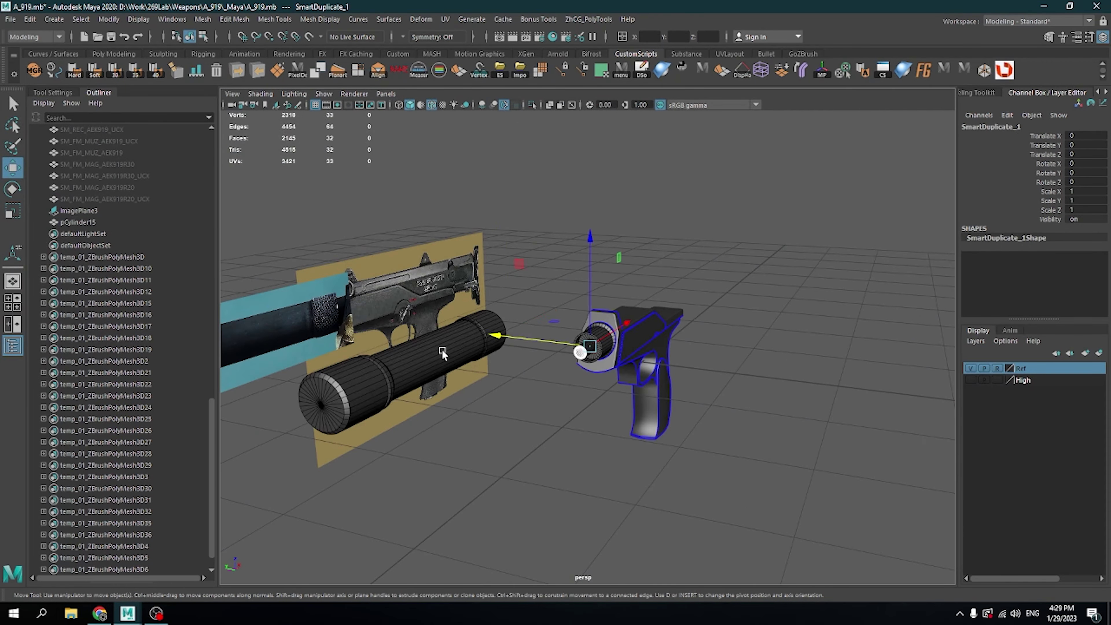
# - Isolate the suppressor, inset the front cap faces and delete them to open a bore
pyautogui.click(442, 349)
pyautogui.hotkey('ctrl', '1')
pyautogui.moveTo(543, 366)
pyautogui.keyDown('alt'); pyautogui.mouseDown()
pyautogui.moveTo(595, 336)
pyautogui.moveTo(569, 306)
pyautogui.mouseUp(); pyautogui.keyUp('alt')
pyautogui.click(498, 298)
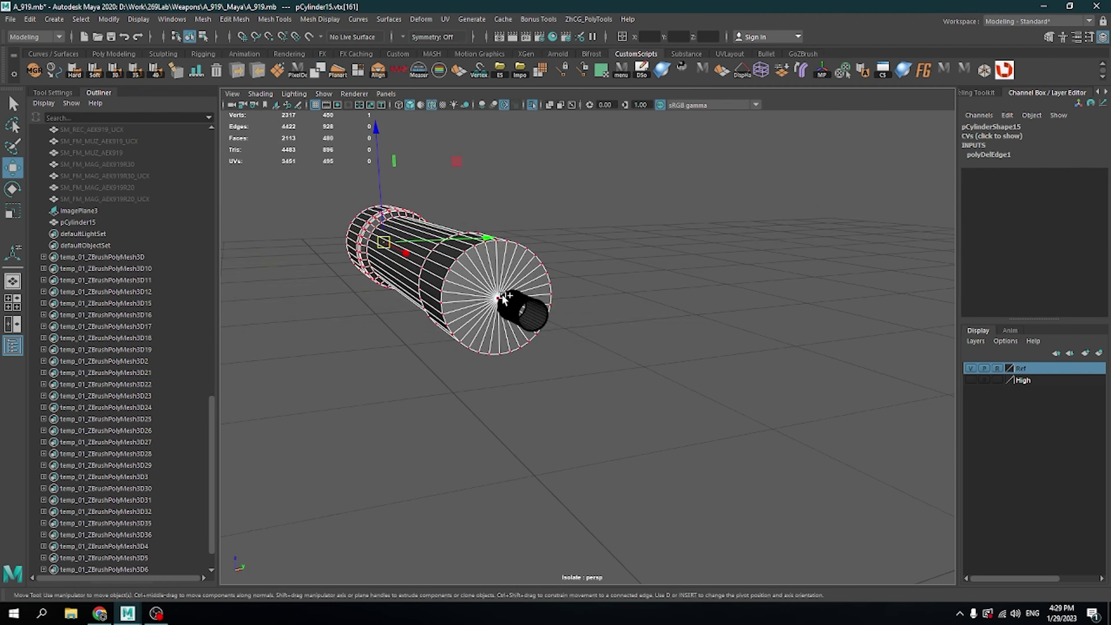
pyautogui.hotkey('ctrl', 'F11')
pyautogui.hotkey('ctrl', 'e')
pyautogui.keyDown('alt'); pyautogui.moveTo(503, 297); pyautogui.dragTo(651, 248); pyautogui.keyUp('alt')
pyautogui.press('r')
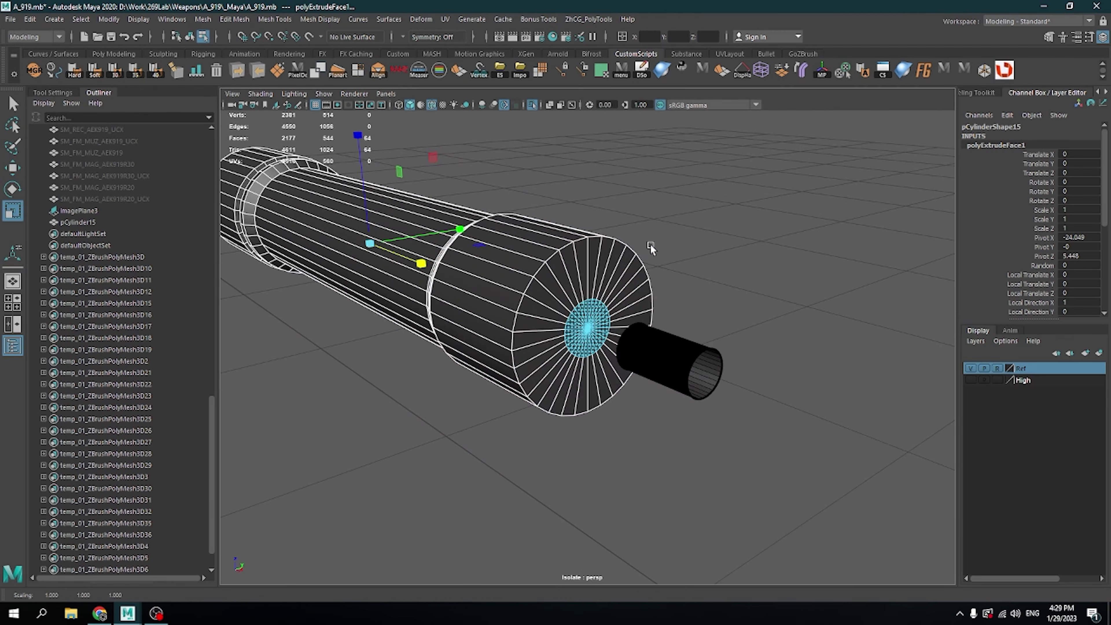
pyautogui.press('Delete')
# - Split the inner cap ring into its own object and move it along the bore
pyautogui.doubleClick(656, 359)
pyautogui.hotkey('ctrl', 'e')
pyautogui.press('w')
pyautogui.scroll(3, 509, 284)
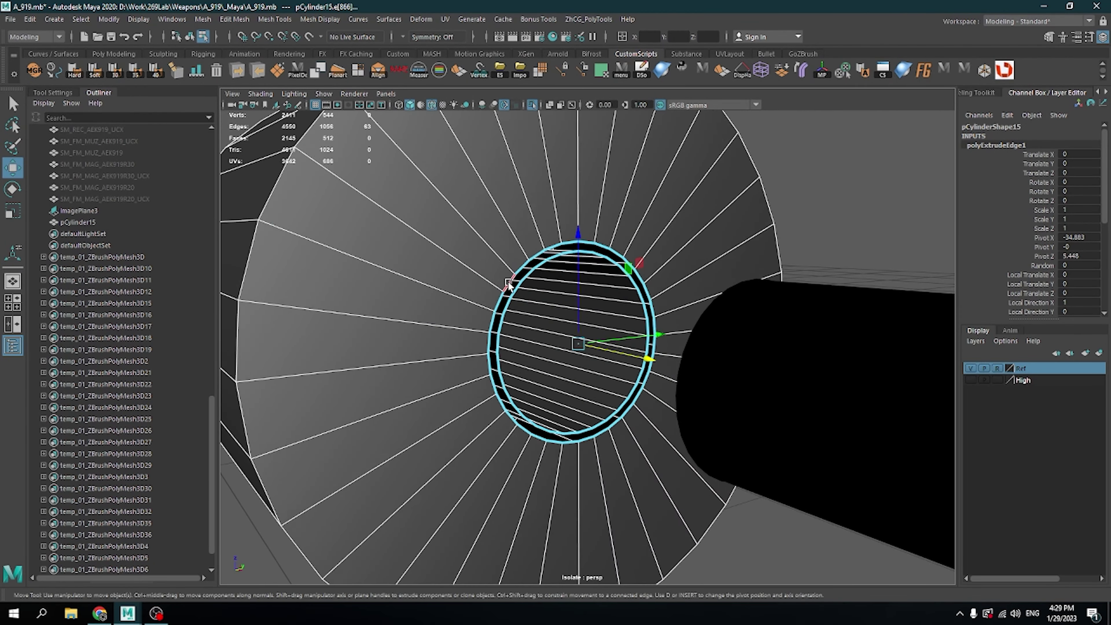
pyautogui.scroll(-5, 508, 285)
pyautogui.hotkey('ctrl', 'z')
pyautogui.keyDown('alt'); pyautogui.moveTo(525, 306); pyautogui.dragTo(591, 333); pyautogui.keyUp('alt')
pyautogui.scroll(5, 604, 369)
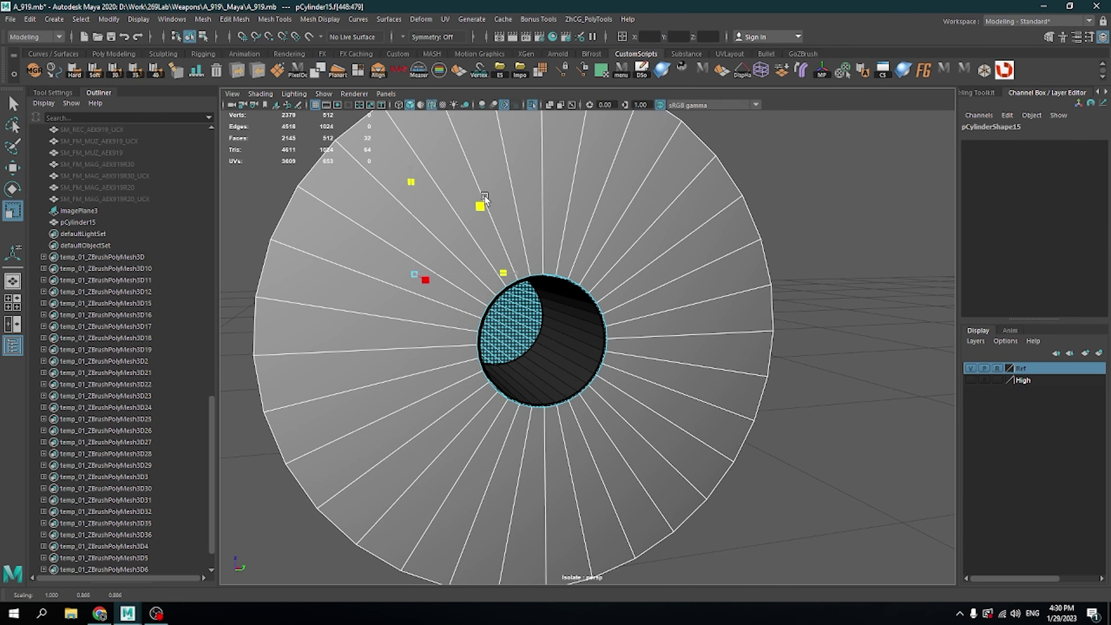
pyautogui.hotkey('ctrl', 'd')
pyautogui.keyDown('alt'); pyautogui.moveTo(484, 199); pyautogui.dragTo(668, 353); pyautogui.keyUp('alt')
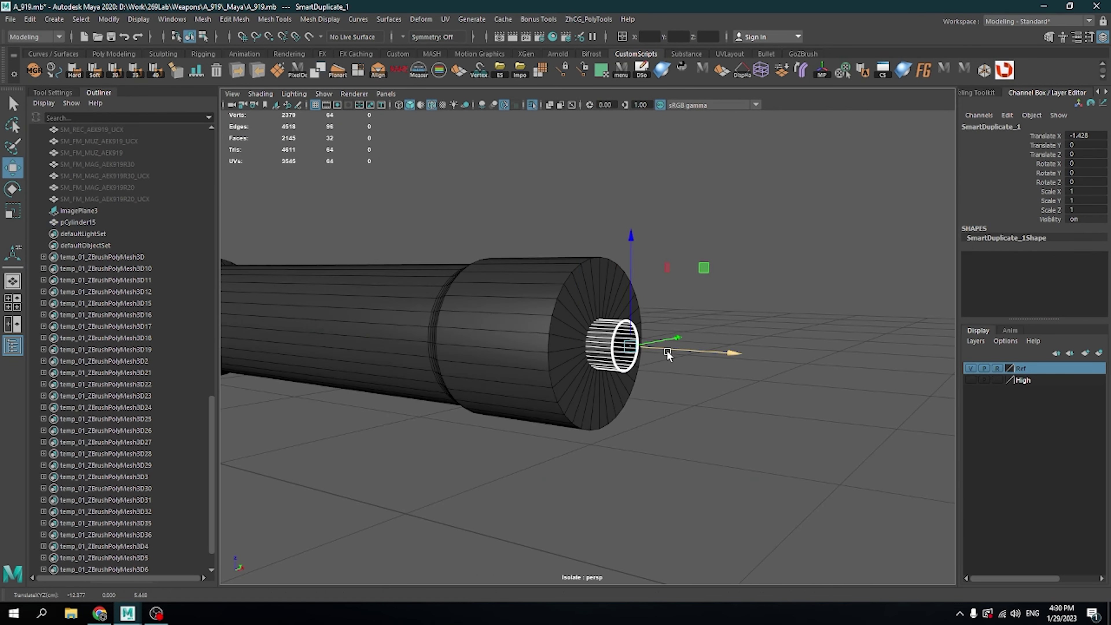
pyautogui.press('space')
# - Stretch a box down behind the stock and bevel its back edge into 9 curved segments
pyautogui.keyDown('alt'); pyautogui.moveTo(569, 284); pyautogui.dragTo(639, 267); pyautogui.keyUp('alt')
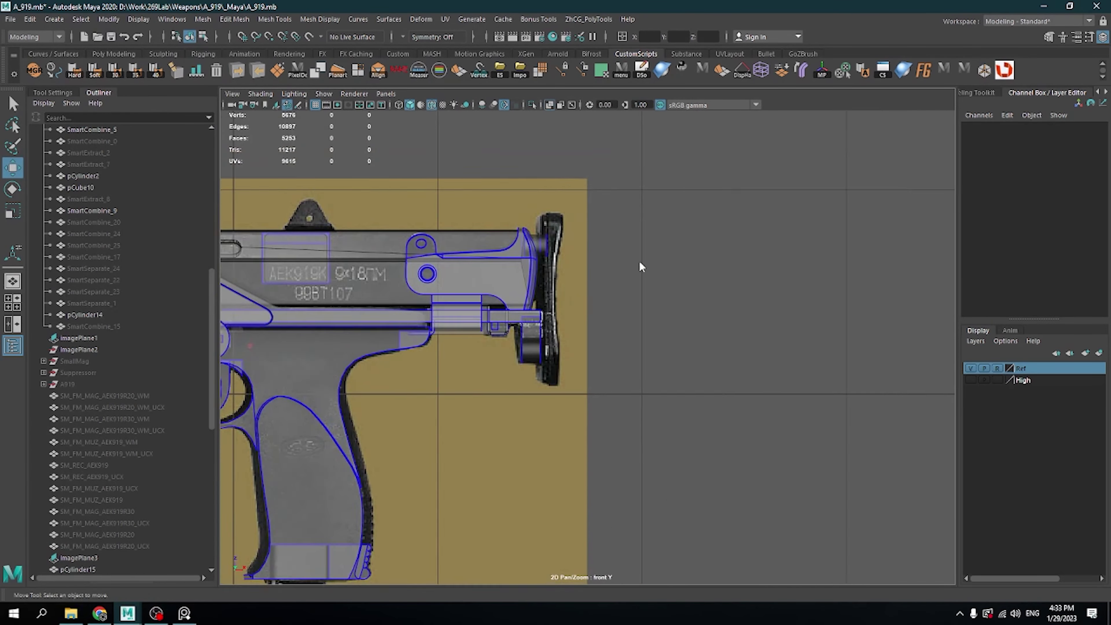
pyautogui.scroll(5, 546, 290)
pyautogui.moveTo(526, 194)
pyautogui.mouseDown()
pyautogui.moveTo(527, 184)
pyautogui.moveTo(645, 266)
pyautogui.moveTo(533, 497)
pyautogui.mouseUp()
pyautogui.press('F9')
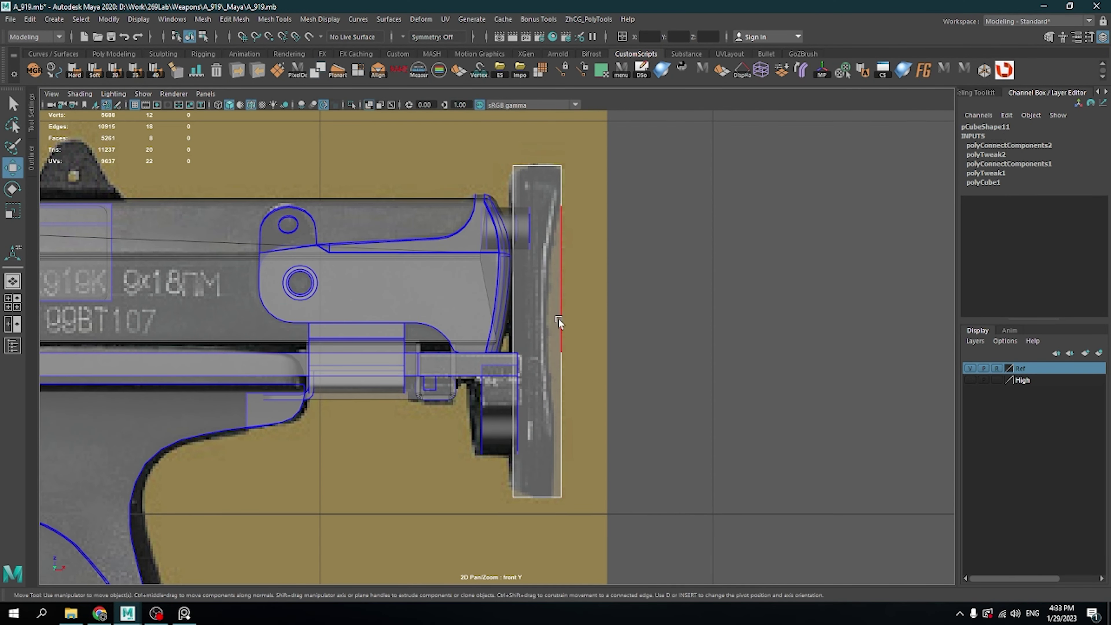
pyautogui.keyDown('shift'); pyautogui.moveTo(564, 311); pyautogui.dragTo(582, 309, button='right'); pyautogui.keyUp('shift')
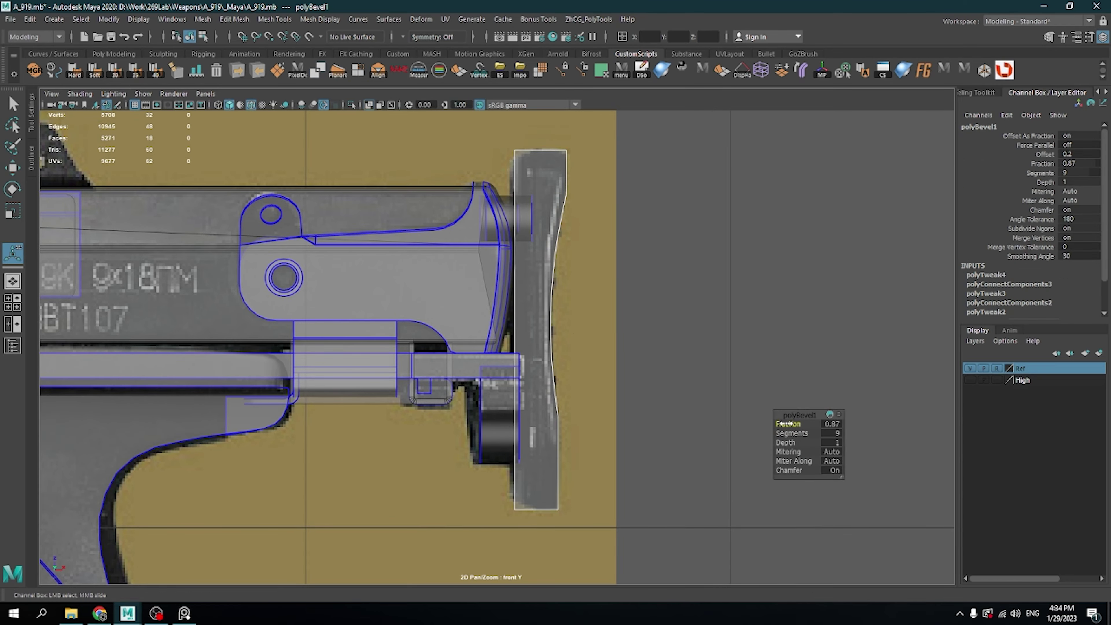
pyautogui.press('space')
pyautogui.press('F8')
pyautogui.moveTo(379, 374)
pyautogui.keyDown('alt'); pyautogui.mouseDown()
pyautogui.moveTo(512, 393)
pyautogui.moveTo(538, 260)
pyautogui.moveTo(602, 329)
pyautogui.moveTo(744, 307)
pyautogui.mouseUp(); pyautogui.keyUp('alt')
pyautogui.press('space')
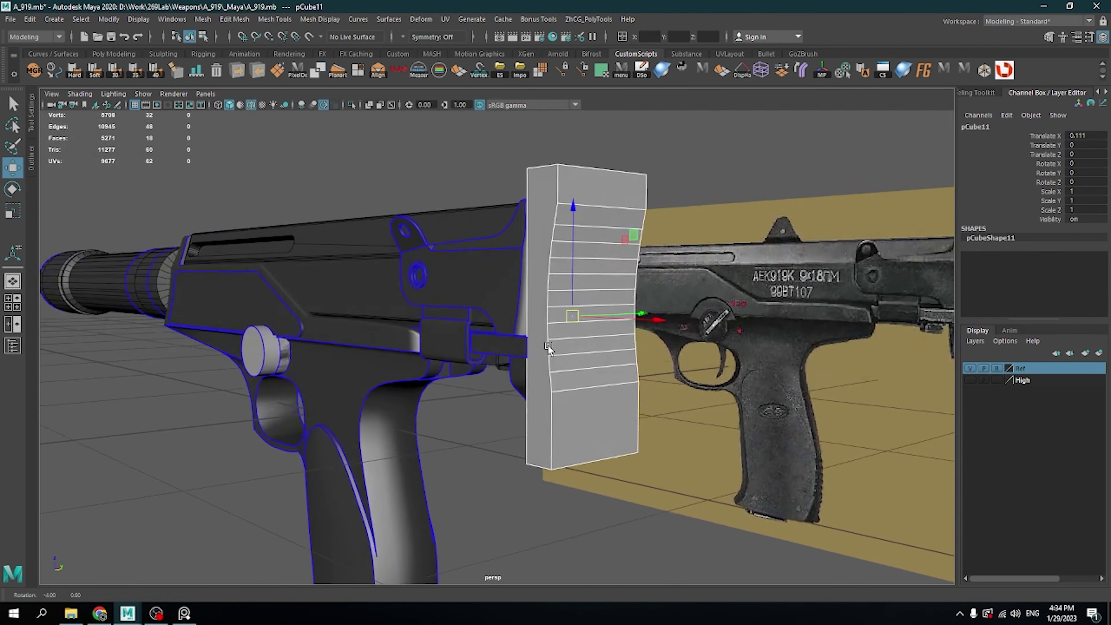
pyautogui.click(503, 433)
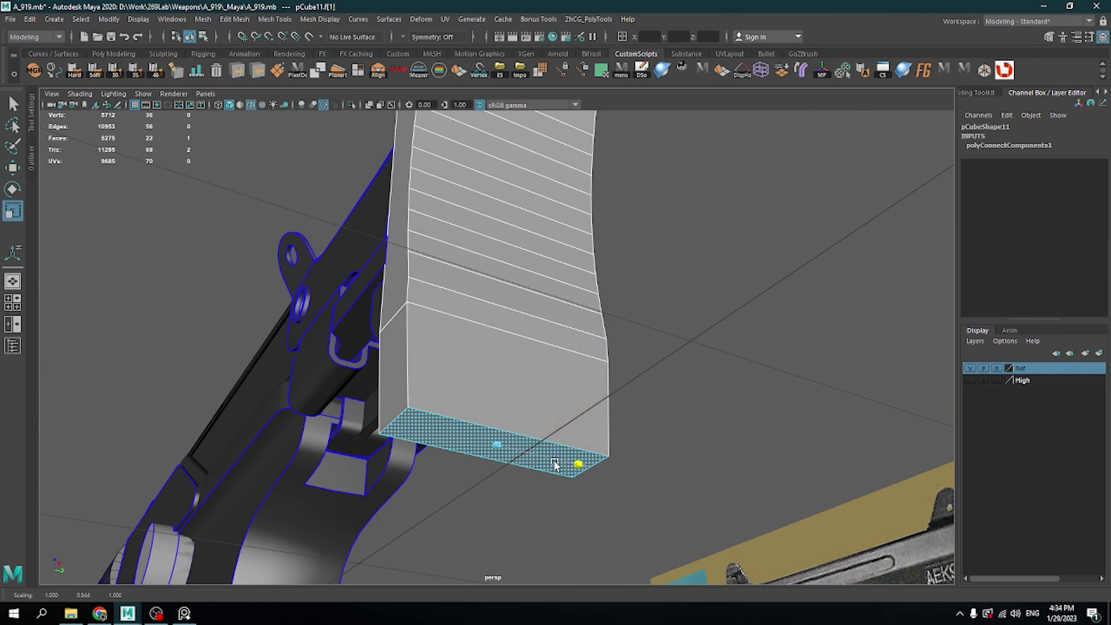
# - Zoom around the finished blockout with receiver, suppressor, grip and two magazines
pyautogui.scroll(10, 599, 232)
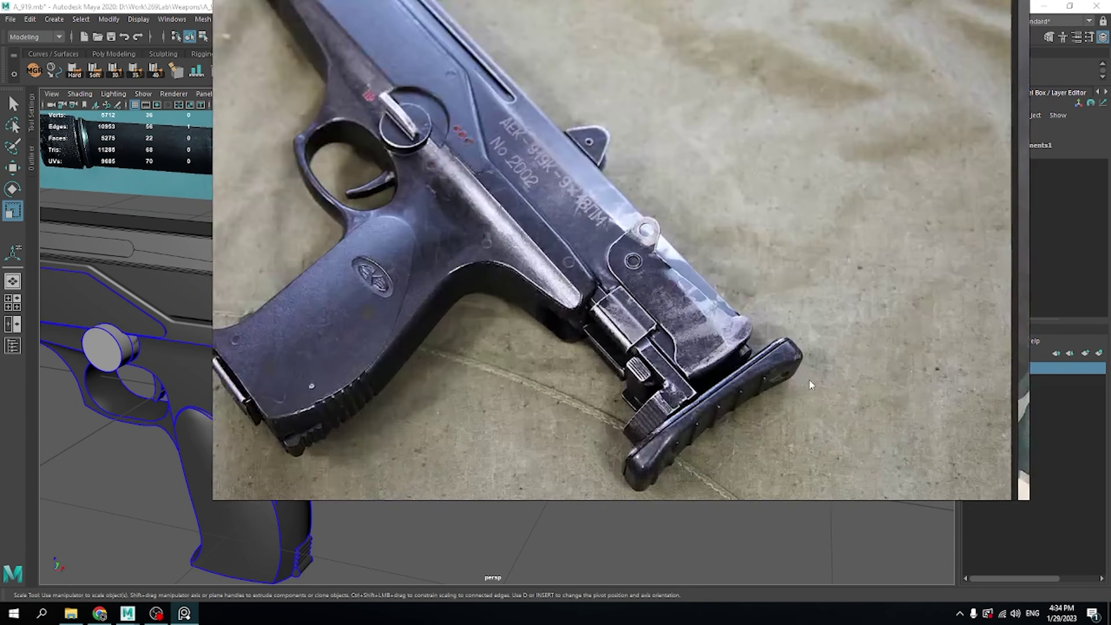
pyautogui.scroll(-8, 759, 494)
pyautogui.scroll(-3, 657, 306)
pyautogui.scroll(12, 551, 283)
pyautogui.scroll(2, 516, 312)
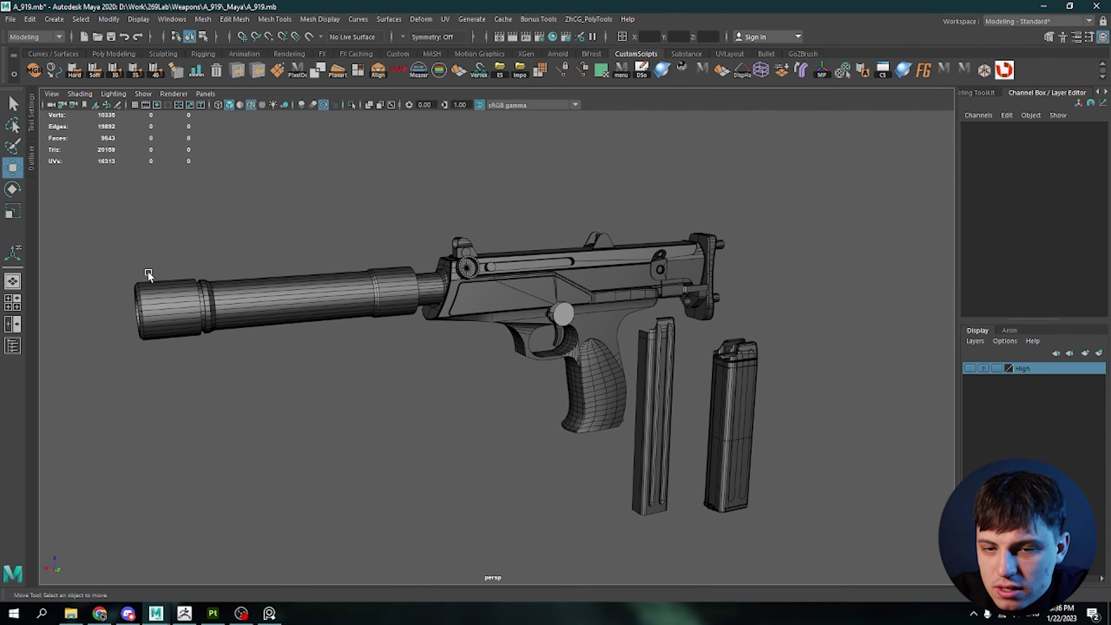
# - Frame a magazine, then orbit to inspect the gun and both magazines
pyautogui.click(672, 358)
pyautogui.press('f')
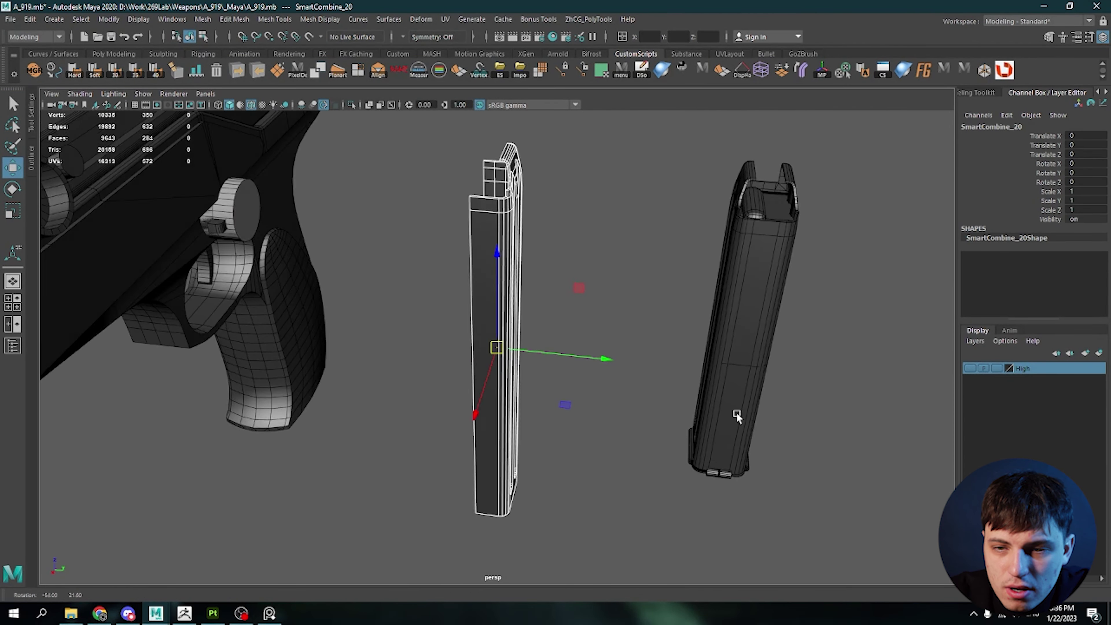
pyautogui.click(736, 412)
pyautogui.moveTo(736, 412)
pyautogui.keyDown('alt'); pyautogui.mouseDown()
pyautogui.moveTo(611, 362)
pyautogui.moveTo(682, 298)
pyautogui.moveTo(582, 331)
pyautogui.mouseUp(); pyautogui.keyUp('alt')
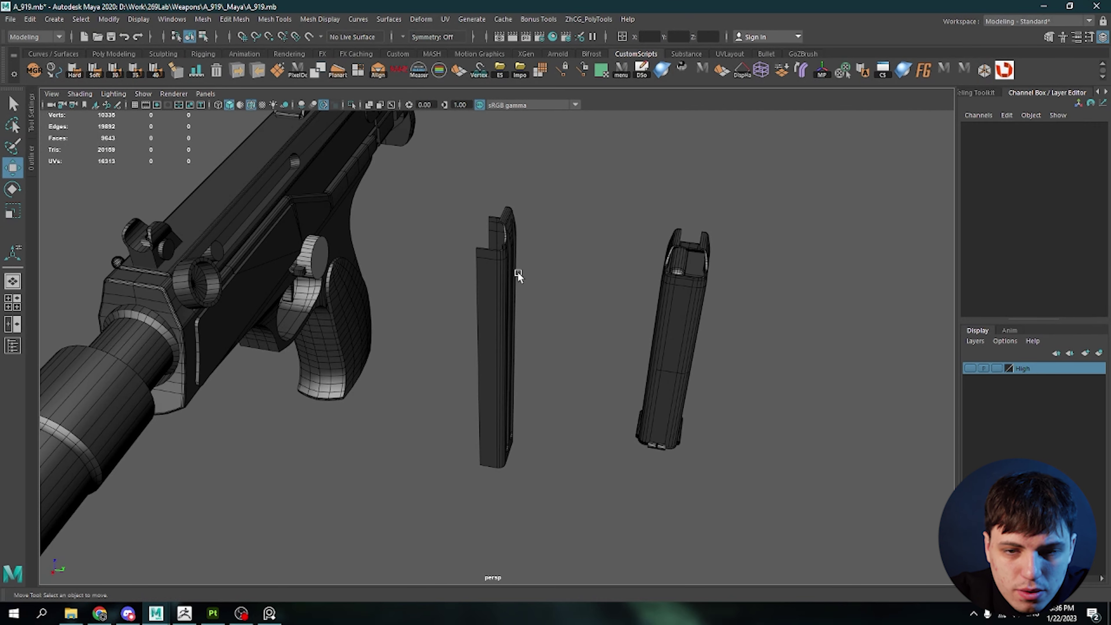
pyautogui.keyDown('alt'); pyautogui.moveTo(518, 273); pyautogui.dragTo(659, 439); pyautogui.keyUp('alt')
pyautogui.keyDown('alt'); pyautogui.moveTo(723, 223); pyautogui.dragTo(520, 303); pyautogui.keyUp('alt')
pyautogui.moveTo(554, 338)
pyautogui.keyDown('alt'); pyautogui.mouseDown()
pyautogui.moveTo(562, 370)
pyautogui.moveTo(492, 296)
pyautogui.mouseUp(); pyautogui.keyUp('alt')
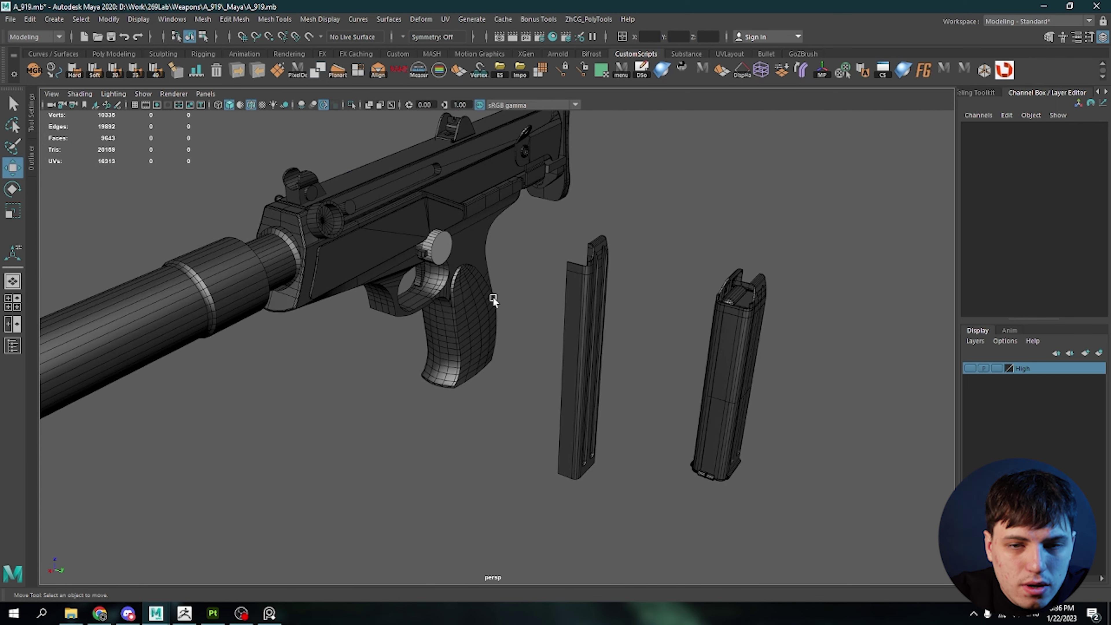
pyautogui.keyDown('alt'); pyautogui.moveTo(688, 301); pyautogui.dragTo(506, 254); pyautogui.keyUp('alt')
# - Slide the suppressor pCylinder2 back onto the barrel and restore the Diff part's position
pyautogui.click(437, 302)
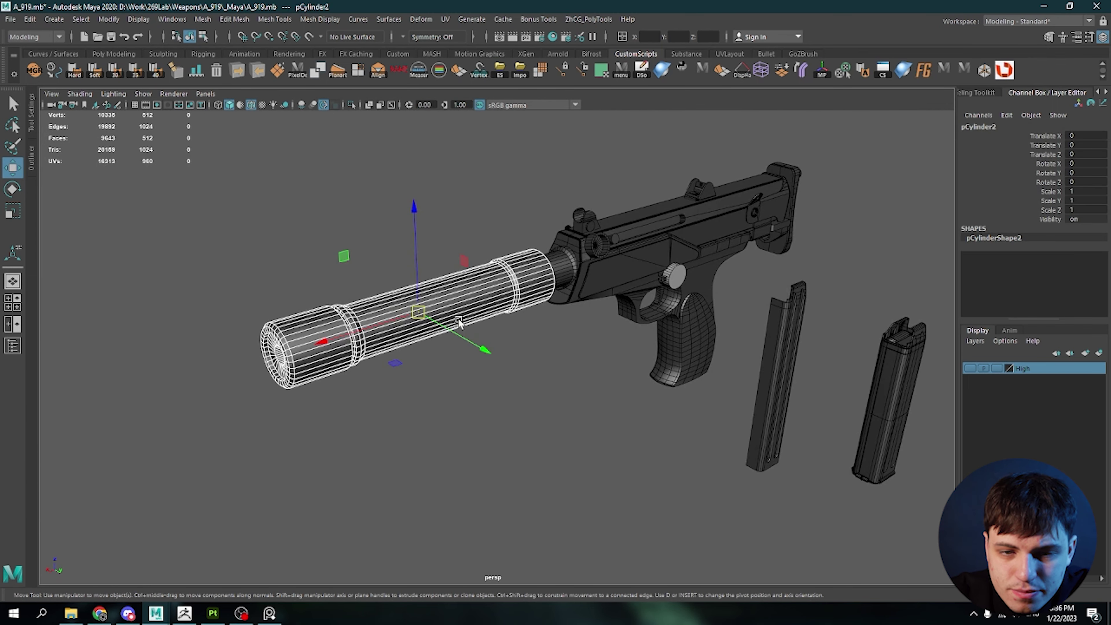
pyautogui.moveTo(438, 342)
pyautogui.mouseDown()
pyautogui.moveTo(369, 305)
pyautogui.moveTo(441, 324)
pyautogui.moveTo(521, 368)
pyautogui.mouseUp()
pyautogui.moveTo(521, 367)
pyautogui.keyDown('alt'); pyautogui.mouseDown(button='right')
pyautogui.moveTo(528, 447)
pyautogui.moveTo(530, 352)
pyautogui.mouseUp(button='right'); pyautogui.keyUp('alt')
pyautogui.click(528, 447)
pyautogui.click(569, 283)
pyautogui.moveTo(530, 352)
pyautogui.keyDown('alt'); pyautogui.mouseDown()
pyautogui.moveTo(569, 283)
pyautogui.moveTo(554, 374)
pyautogui.mouseUp(); pyautogui.keyUp('alt')
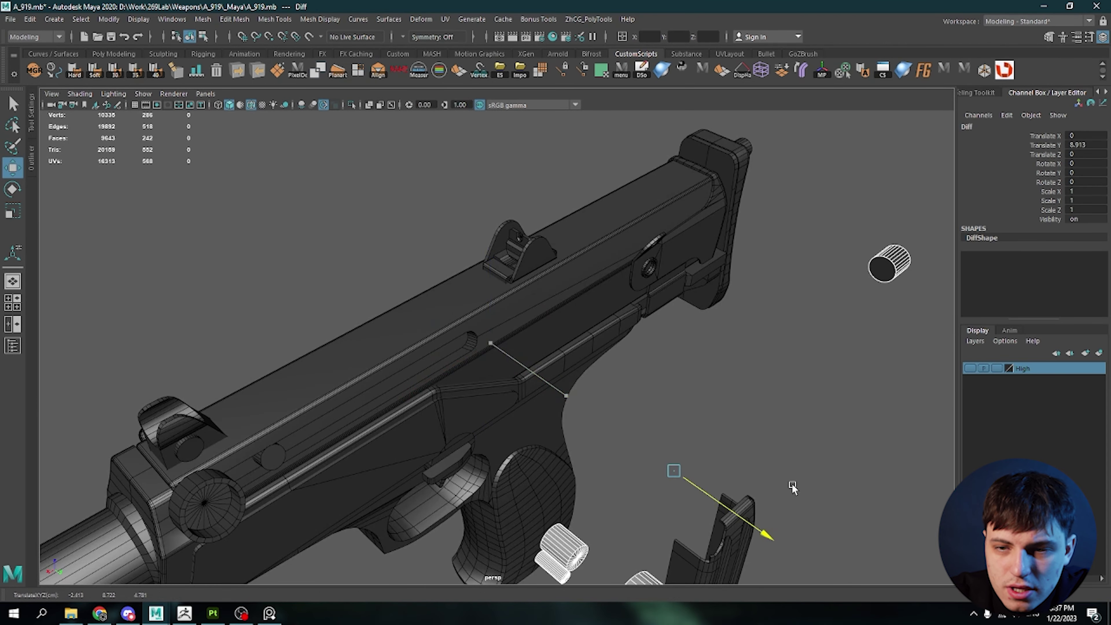
pyautogui.hotkey('ctrl', 'z')
pyautogui.moveTo(749, 455)
pyautogui.keyDown('alt'); pyautogui.mouseDown()
pyautogui.moveTo(490, 301)
pyautogui.moveTo(687, 335)
pyautogui.moveTo(619, 521)
pyautogui.moveTo(640, 397)
pyautogui.moveTo(444, 348)
pyautogui.moveTo(401, 278)
pyautogui.moveTo(333, 252)
pyautogui.moveTo(442, 248)
pyautogui.moveTo(431, 248)
pyautogui.moveTo(540, 278)
pyautogui.moveTo(535, 339)
pyautogui.moveTo(537, 282)
pyautogui.mouseUp(); pyautogui.keyUp('alt')
pyautogui.click(635, 449)
# - Select the silencer and export it as a temporary OBJ with MoP Multi OBJ Tools
pyautogui.moveTo(396, 274)
pyautogui.keyDown('alt'); pyautogui.mouseDown()
pyautogui.moveTo(378, 279)
pyautogui.moveTo(643, 268)
pyautogui.moveTo(430, 199)
pyautogui.mouseUp(); pyautogui.keyUp('alt')
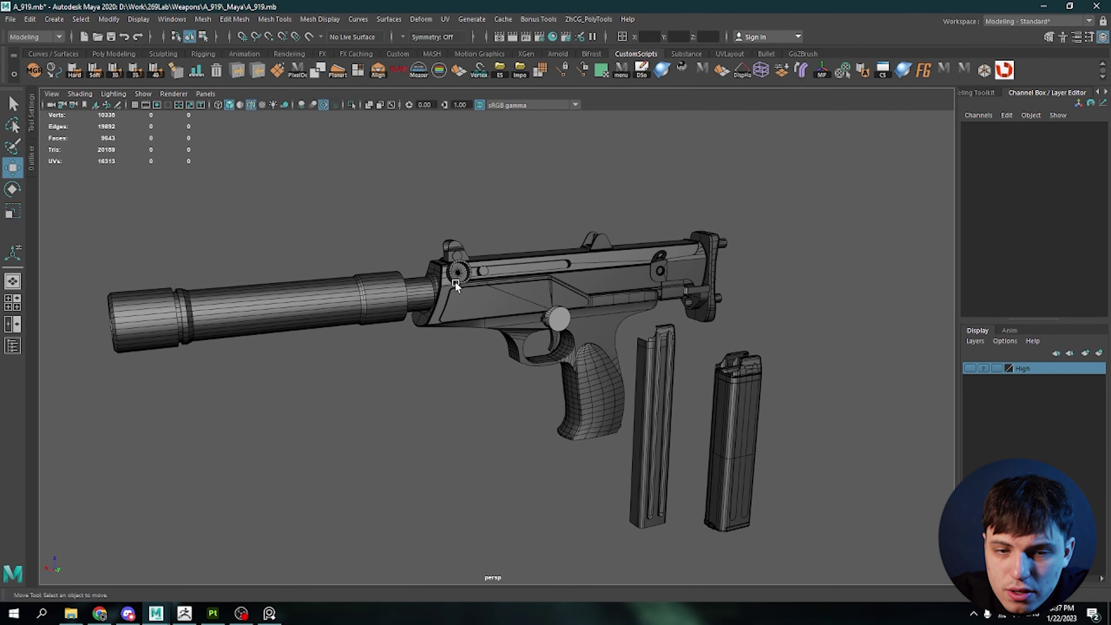
pyautogui.keyDown('alt'); pyautogui.moveTo(455, 283); pyautogui.dragTo(450, 279); pyautogui.keyUp('alt')
pyautogui.click(382, 291)
pyautogui.press('f')
pyautogui.click(399, 241)
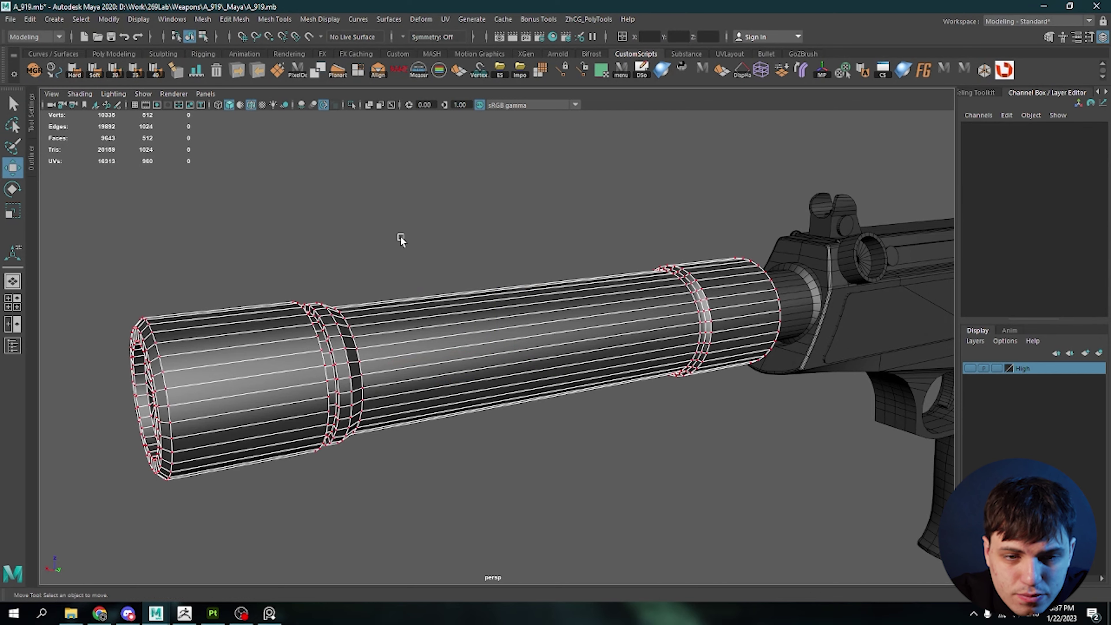
pyautogui.scroll(-5, 424, 262)
pyautogui.click(516, 217)
pyautogui.scroll(1, 515, 262)
pyautogui.click(517, 309)
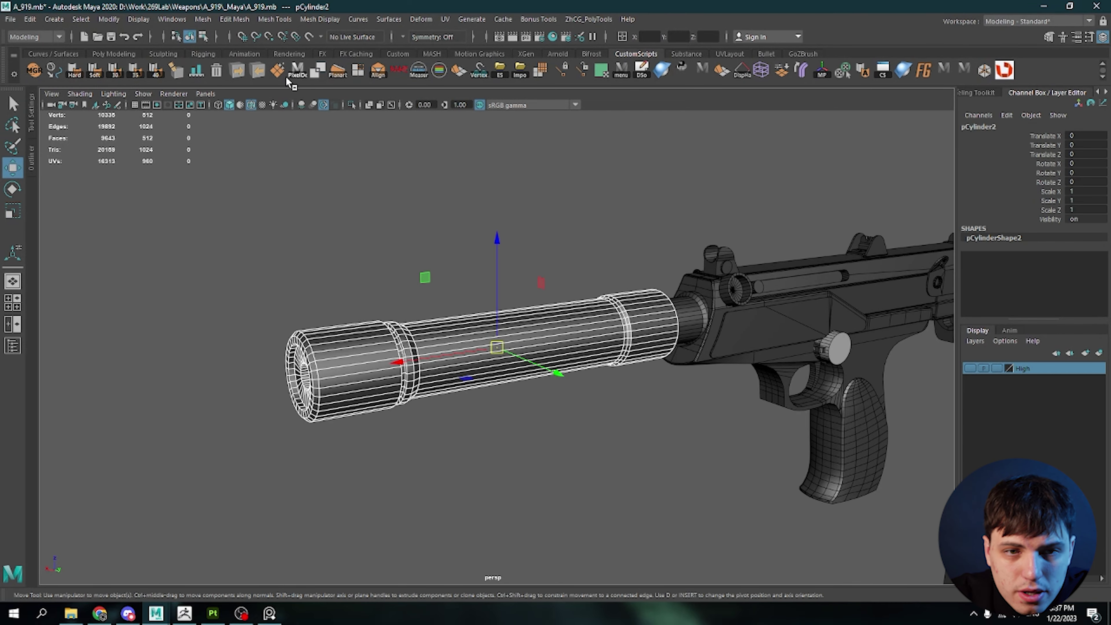
pyautogui.click(240, 75)
# - Import the suppressor OBJ into ZBrush and place it on the canvas in Edit mode
pyautogui.click(184, 614)
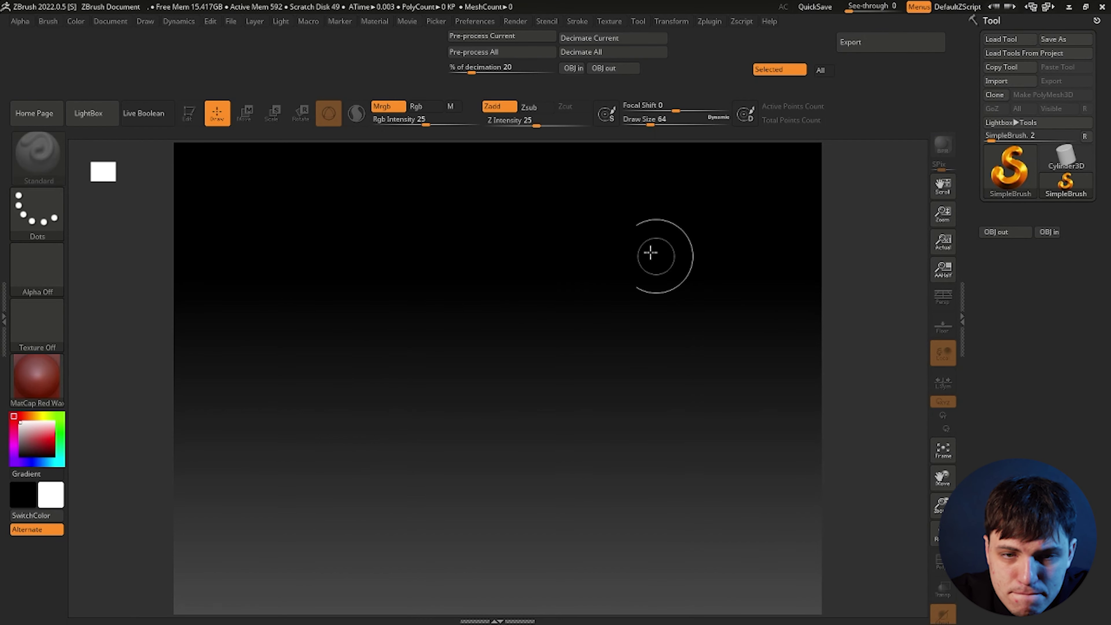
pyautogui.click(1049, 232)
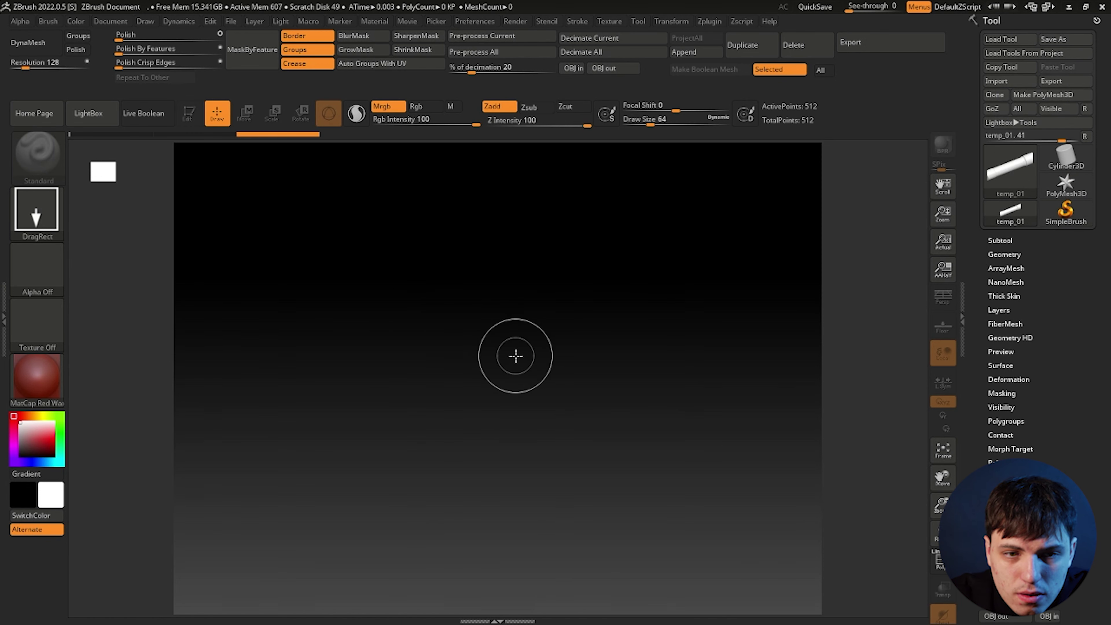
pyautogui.keyDown('shift'); pyautogui.moveTo(516, 356); pyautogui.dragTo(541, 582); pyautogui.keyUp('shift')
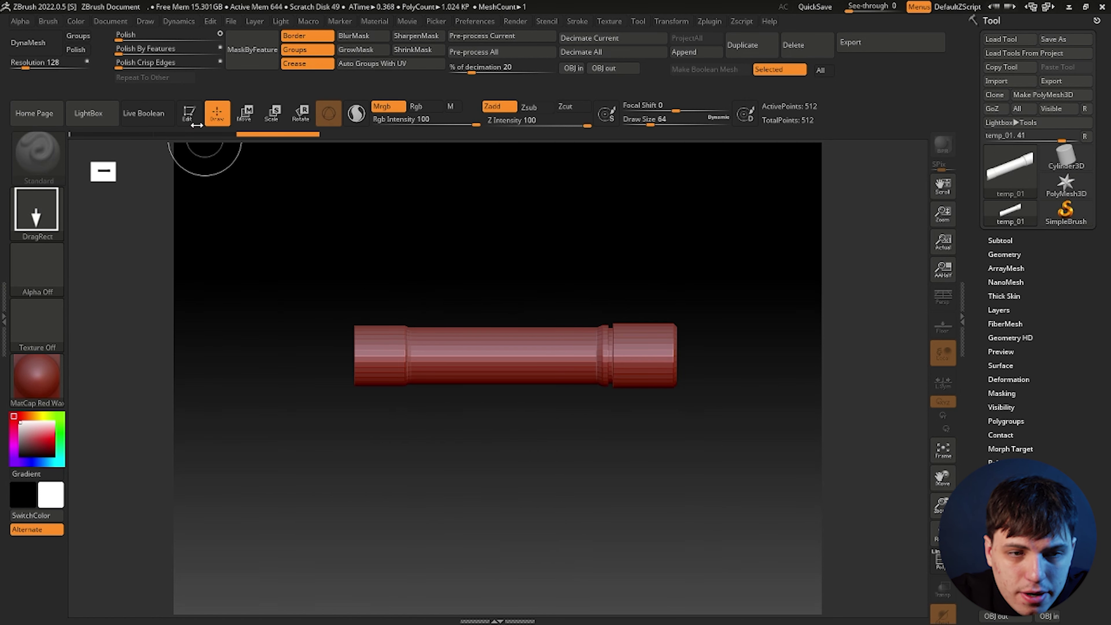
pyautogui.click(189, 113)
pyautogui.moveTo(578, 226)
pyautogui.keyDown('shift'); pyautogui.mouseDown()
pyautogui.moveTo(676, 267)
pyautogui.moveTo(543, 278)
pyautogui.moveTo(593, 285)
pyautogui.moveTo(602, 370)
pyautogui.moveTo(586, 377)
pyautogui.mouseUp(); pyautogui.keyUp('shift')
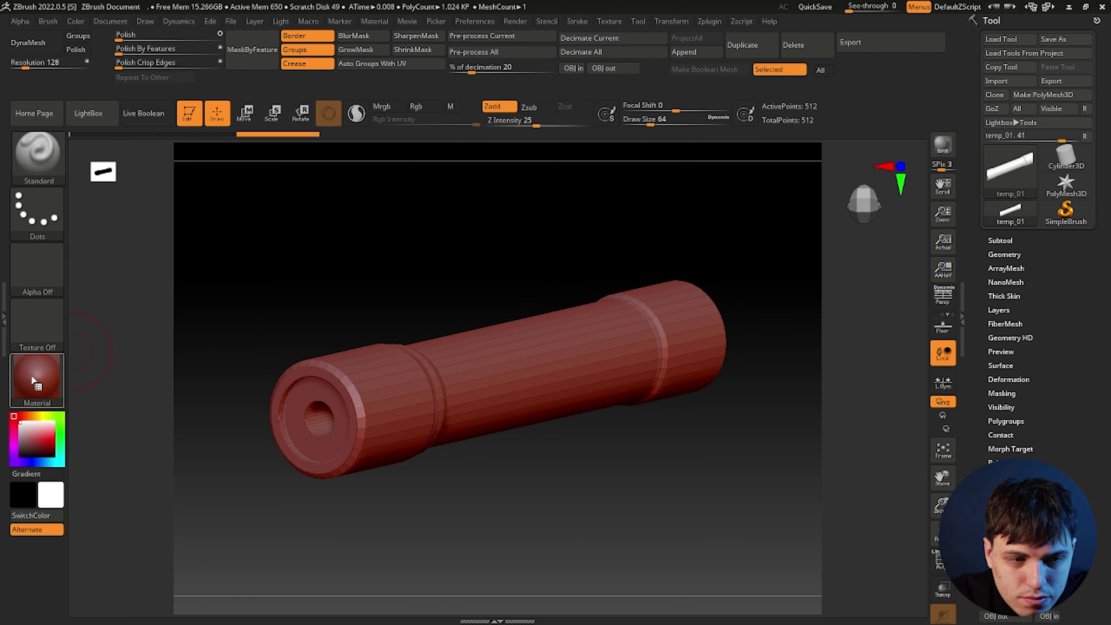
# - Give the suppressor the gw_worn_silver material and DynaMesh it at resolution 1024
pyautogui.click(33, 381)
pyautogui.click(113, 257)
pyautogui.moveTo(446, 286)
pyautogui.mouseDown()
pyautogui.moveTo(435, 285)
pyautogui.moveTo(497, 282)
pyautogui.mouseUp()
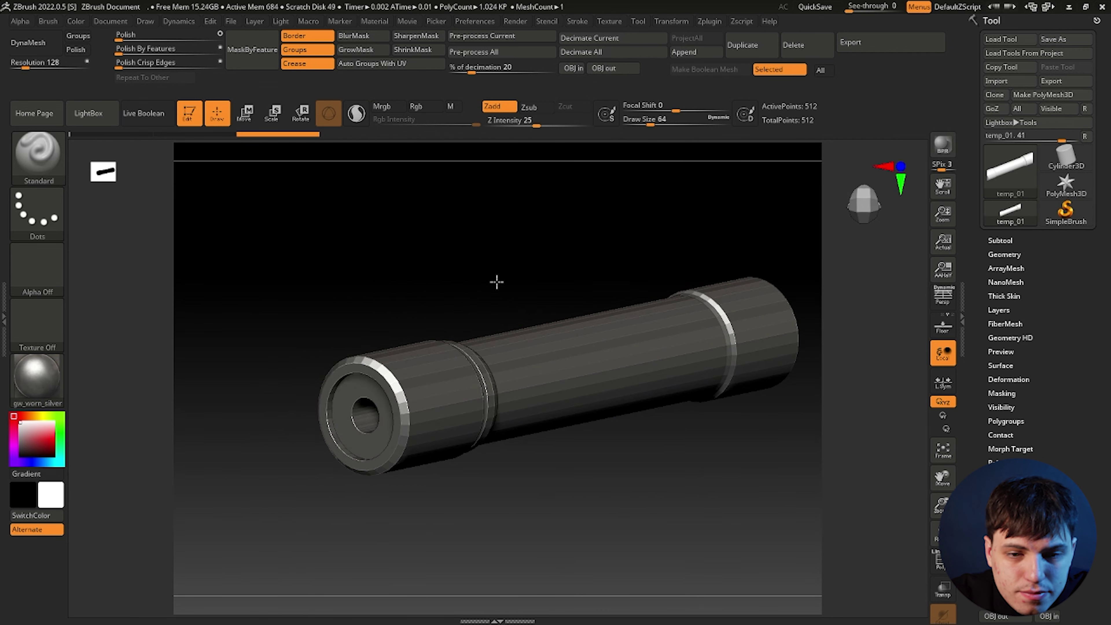
pyautogui.moveTo(600, 251); pyautogui.dragTo(458, 140)
pyautogui.write('512')
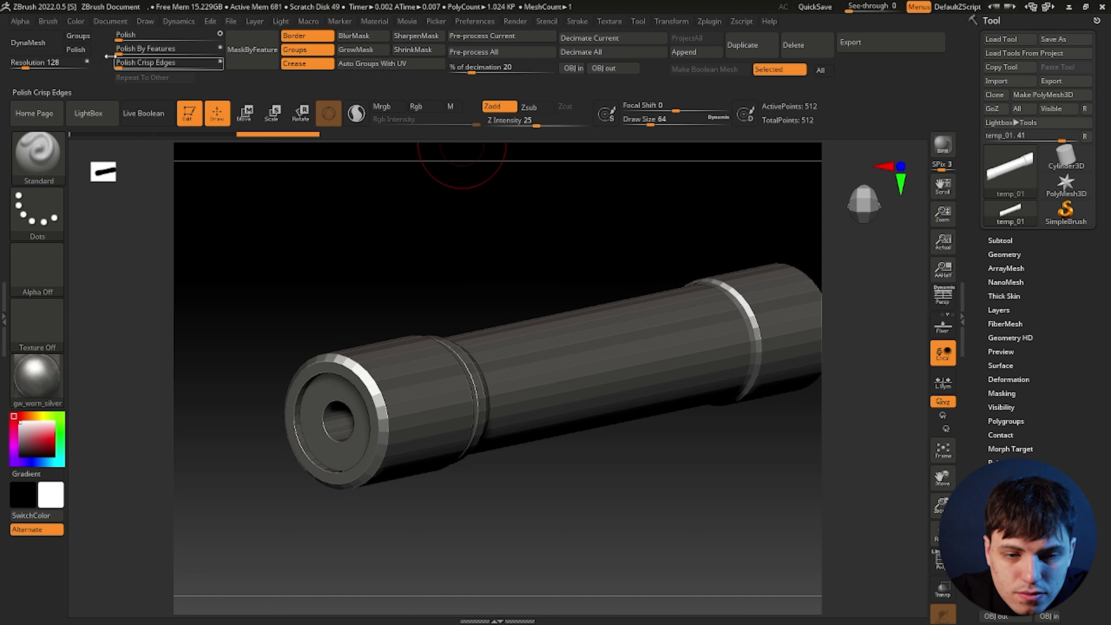
pyautogui.click(48, 42)
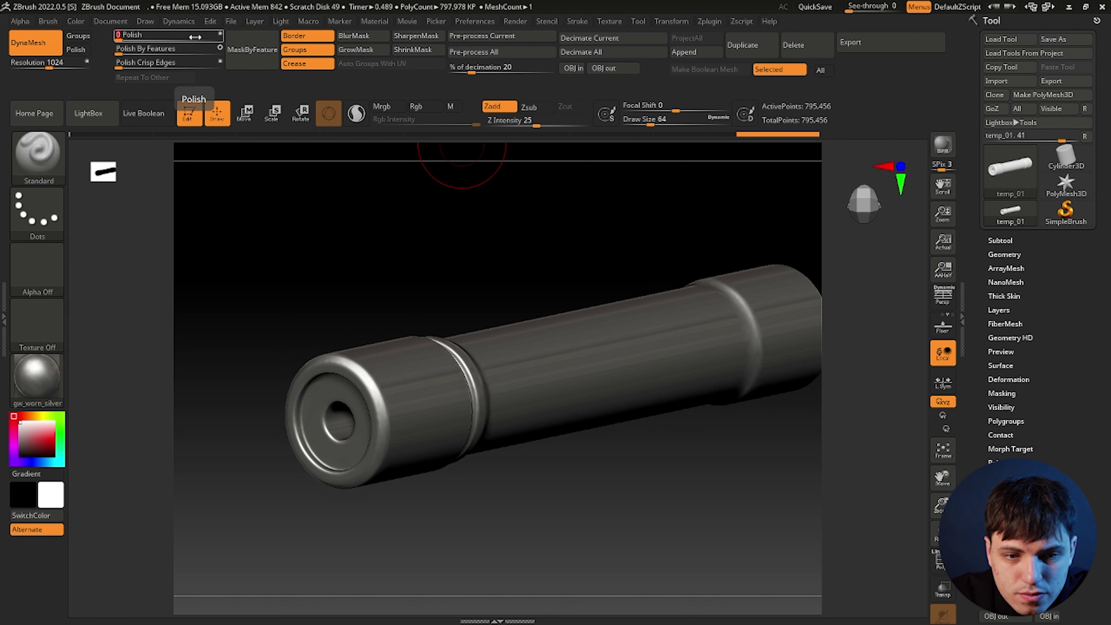
# - Inspect the suppressor's hollow end, then orbit the full 12-subtool gun from several angles
pyautogui.press('ctrl')
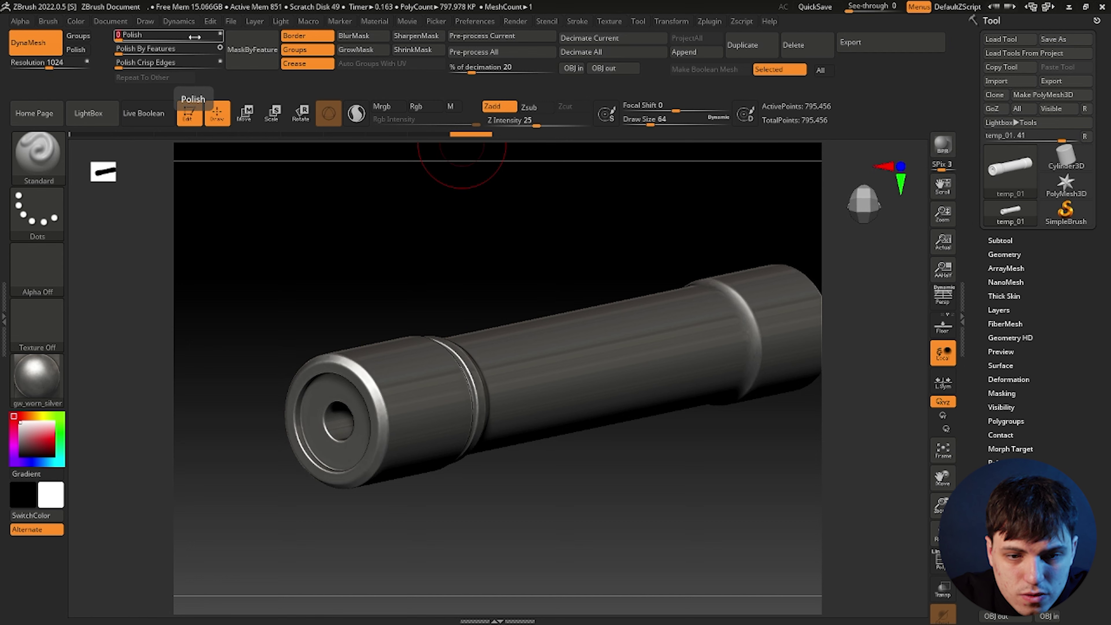
pyautogui.moveTo(405, 204)
pyautogui.keyDown('shift'); pyautogui.mouseDown()
pyautogui.moveTo(467, 223)
pyautogui.moveTo(501, 286)
pyautogui.moveTo(485, 287)
pyautogui.mouseUp(); pyautogui.keyUp('shift')
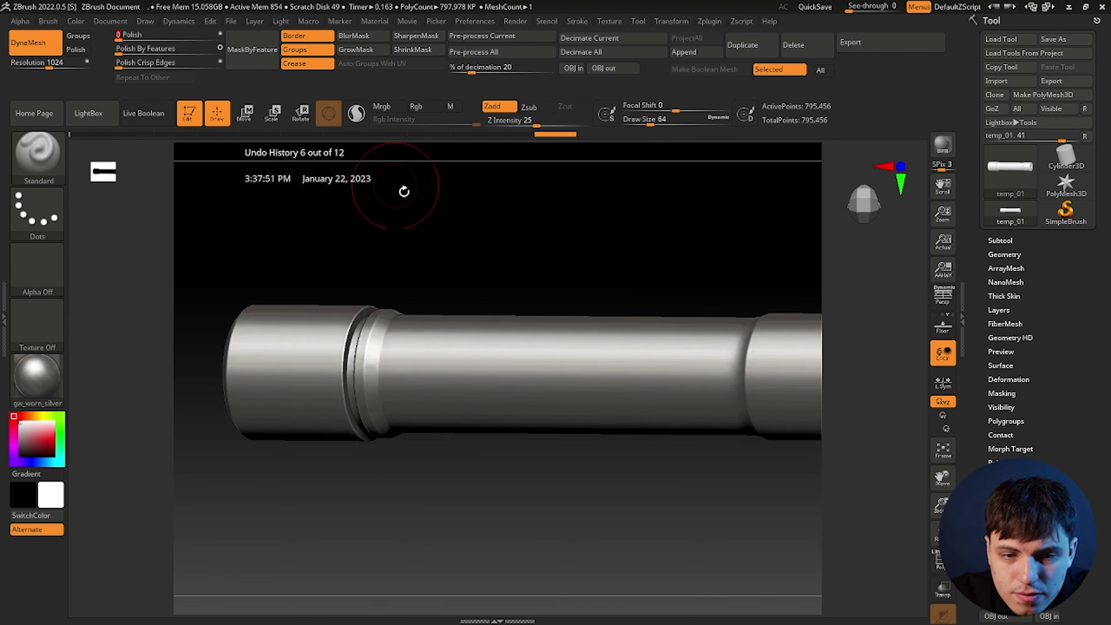
pyautogui.moveTo(403, 191)
pyautogui.mouseDown()
pyautogui.moveTo(519, 223)
pyautogui.moveTo(501, 198)
pyautogui.moveTo(508, 211)
pyautogui.moveTo(447, 189)
pyautogui.moveTo(484, 199)
pyautogui.moveTo(491, 231)
pyautogui.moveTo(516, 234)
pyautogui.mouseUp()
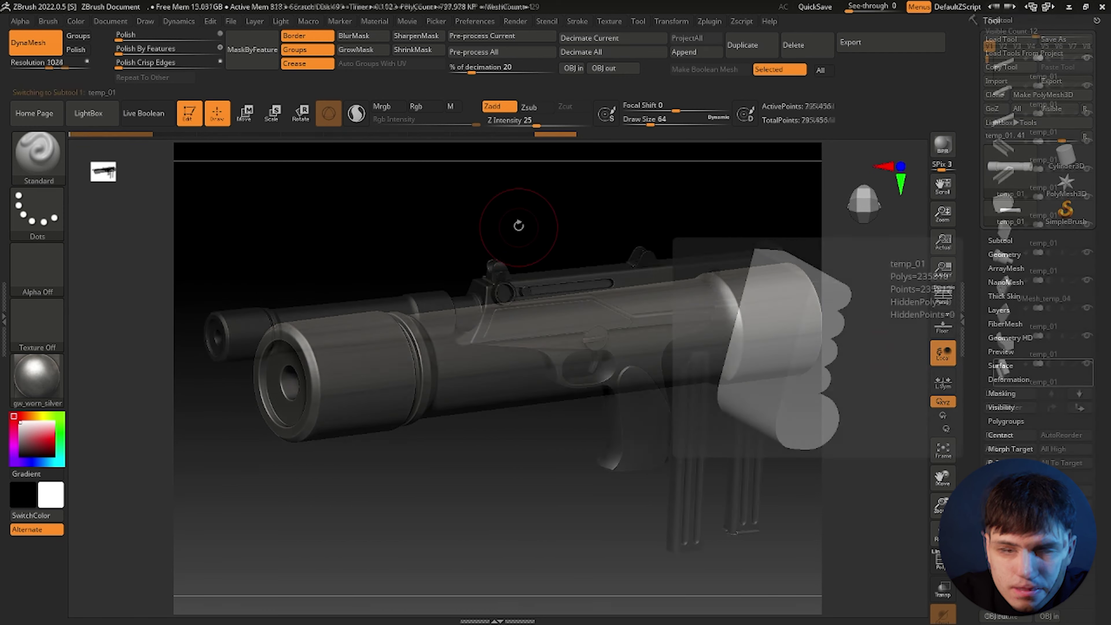
pyautogui.moveTo(640, 209); pyautogui.dragTo(615, 191)
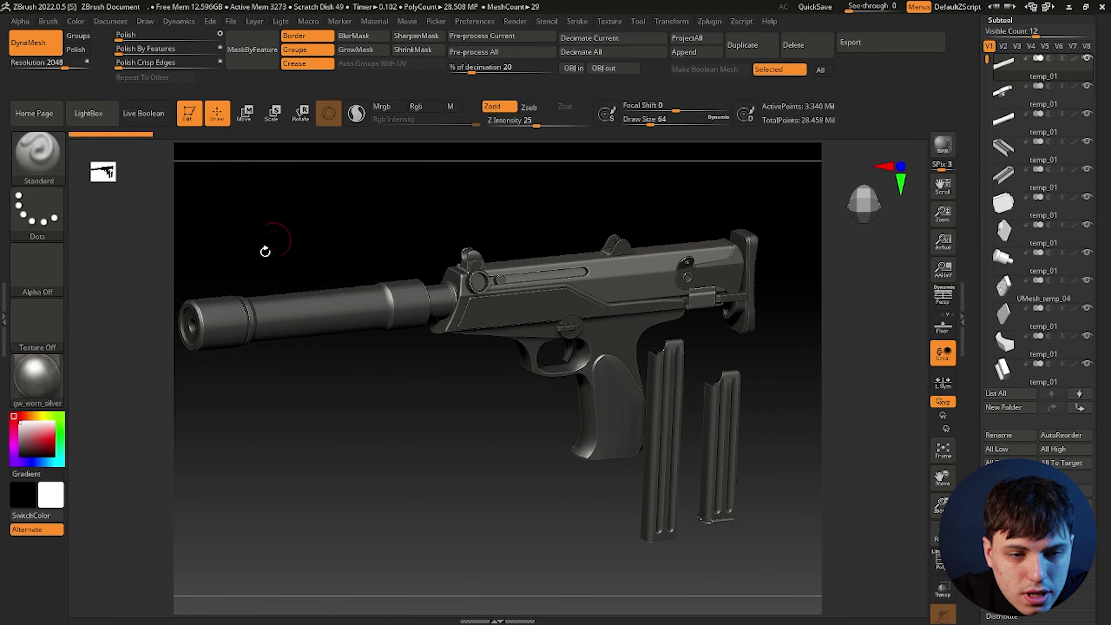
pyautogui.moveTo(266, 251)
pyautogui.mouseDown()
pyautogui.moveTo(453, 230)
pyautogui.moveTo(499, 238)
pyautogui.moveTo(334, 269)
pyautogui.mouseUp()
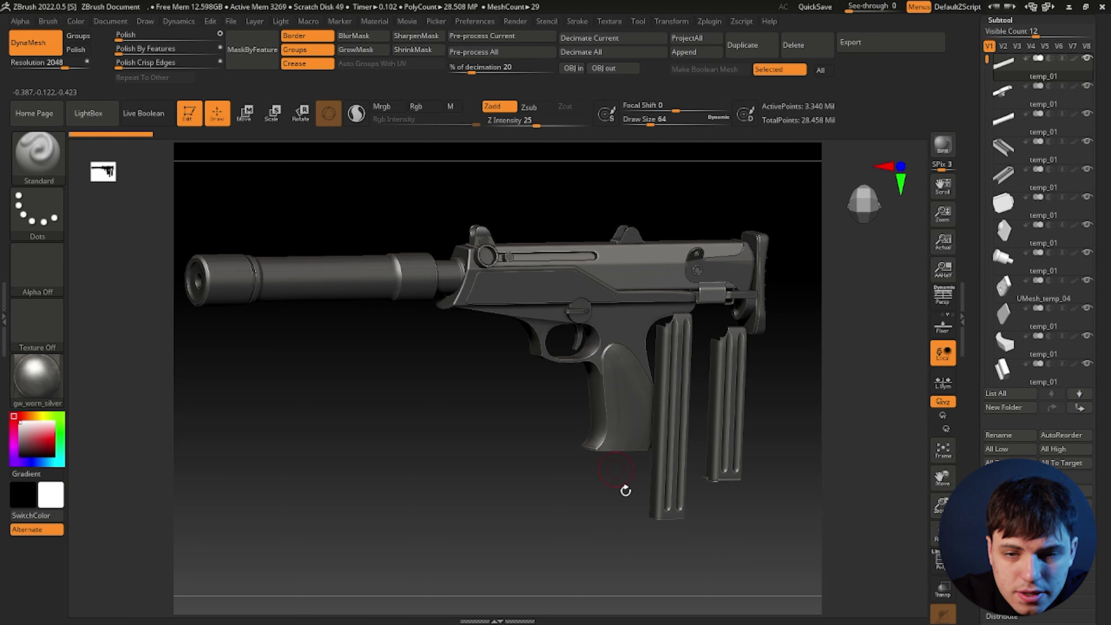
pyautogui.moveTo(492, 408); pyautogui.dragTo(435, 223)
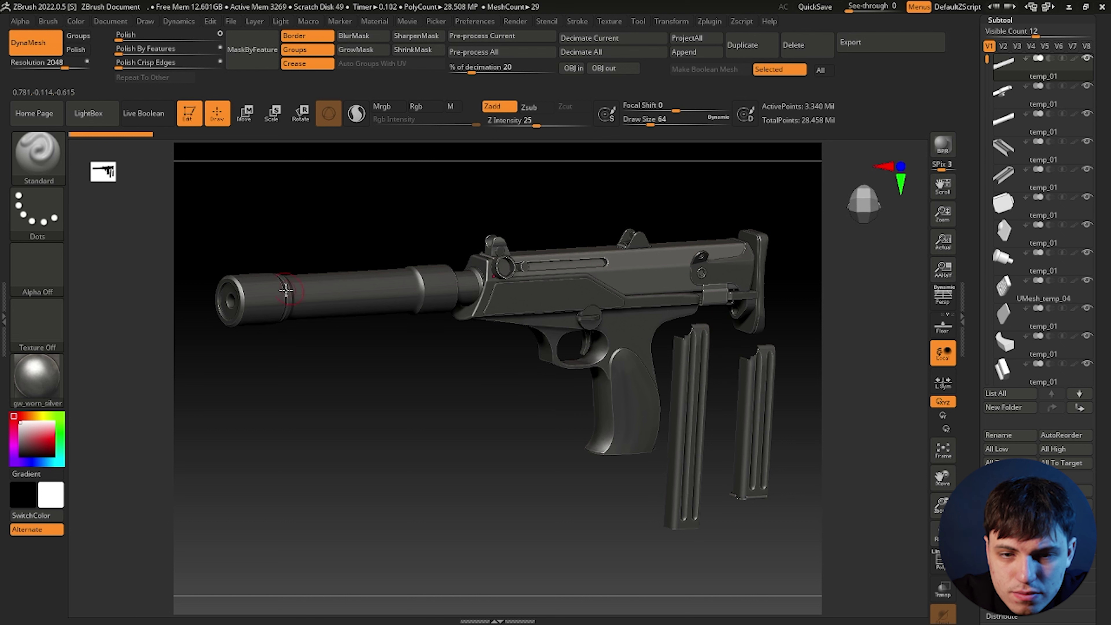
pyautogui.moveTo(570, 216)
pyautogui.mouseDown()
pyautogui.moveTo(498, 226)
pyautogui.moveTo(537, 225)
pyautogui.moveTo(390, 199)
pyautogui.moveTo(544, 273)
pyautogui.moveTo(556, 329)
pyautogui.moveTo(497, 345)
pyautogui.mouseUp()
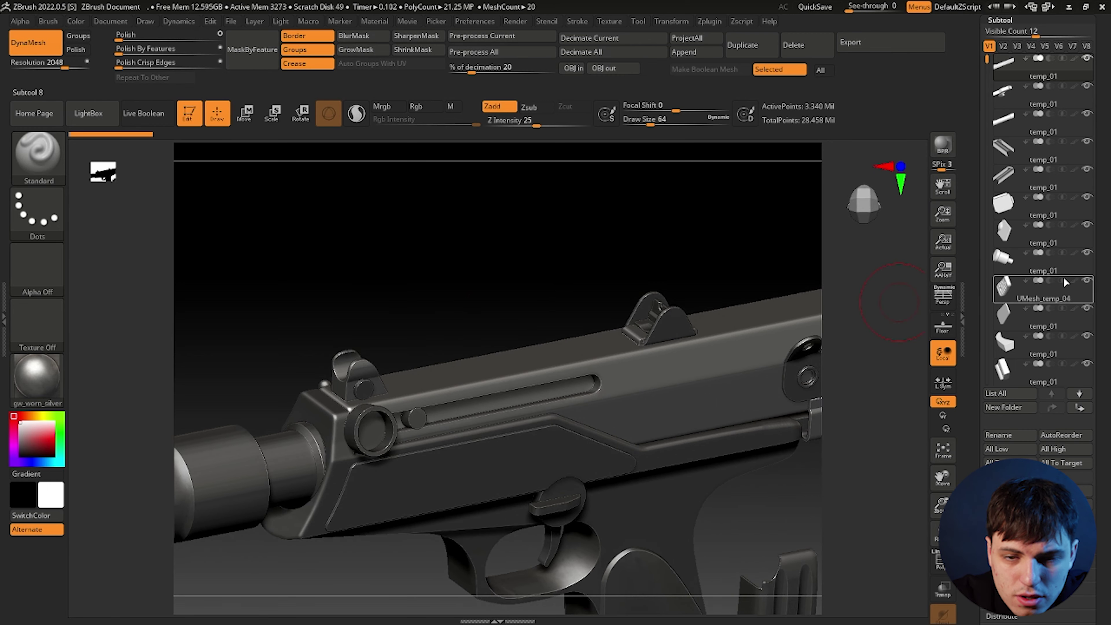
# - Zoom through the PureRef close-ups of the front sight, grip and receiver, then hide PureRef
pyautogui.moveTo(1042, 291)
pyautogui.hotkey('alt', 'Tab')
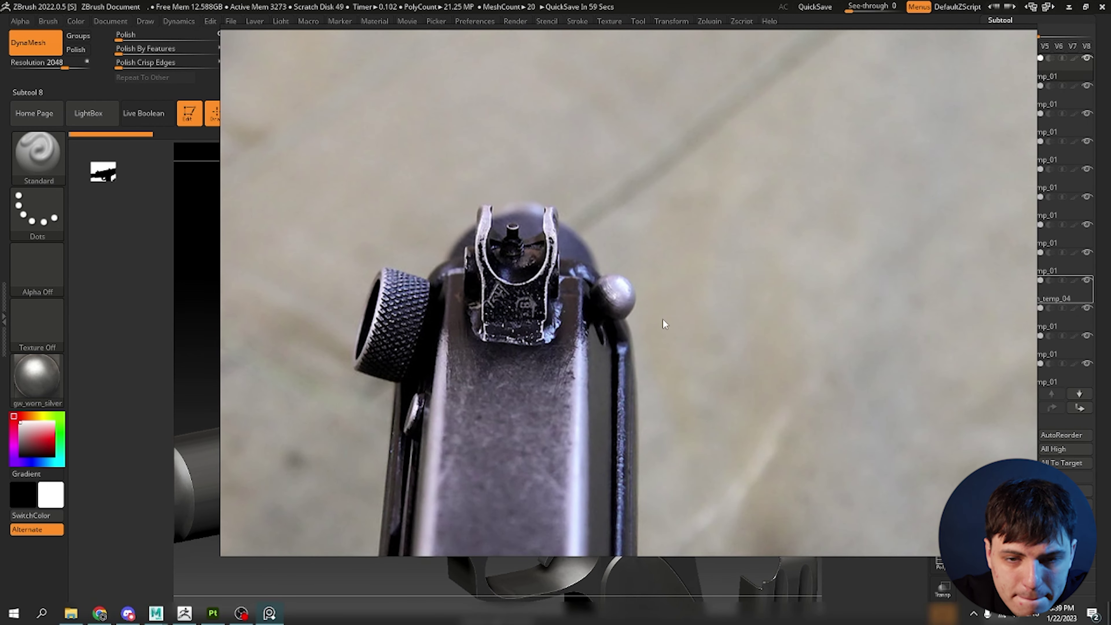
pyautogui.scroll(-2, 633, 273)
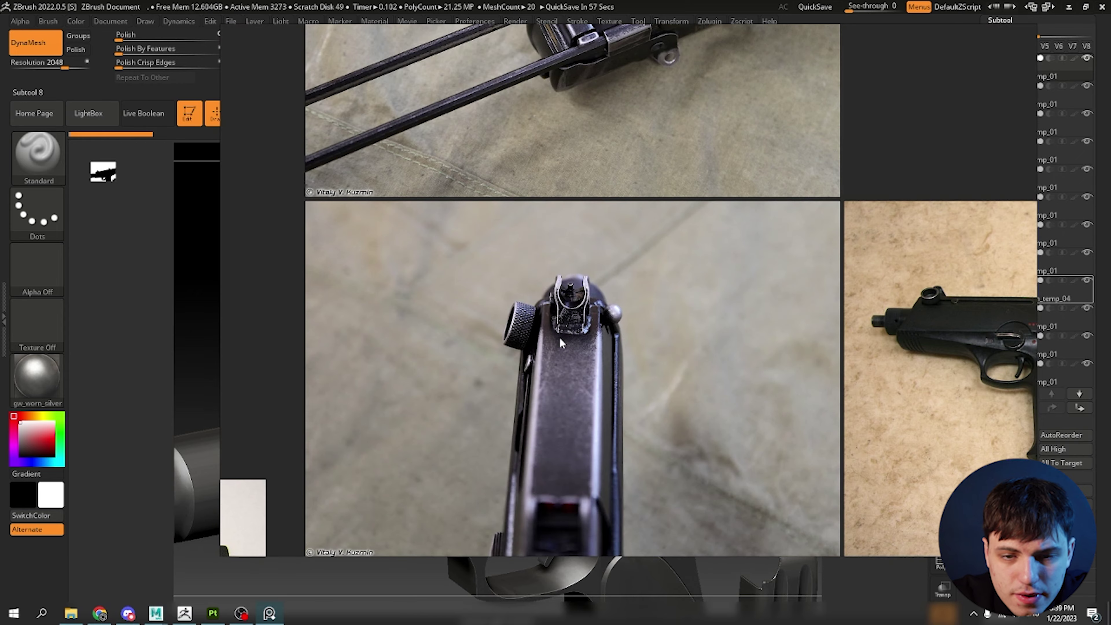
pyautogui.scroll(-2, 559, 338)
pyautogui.scroll(-2, 546, 218)
pyautogui.scroll(-2, 565, 214)
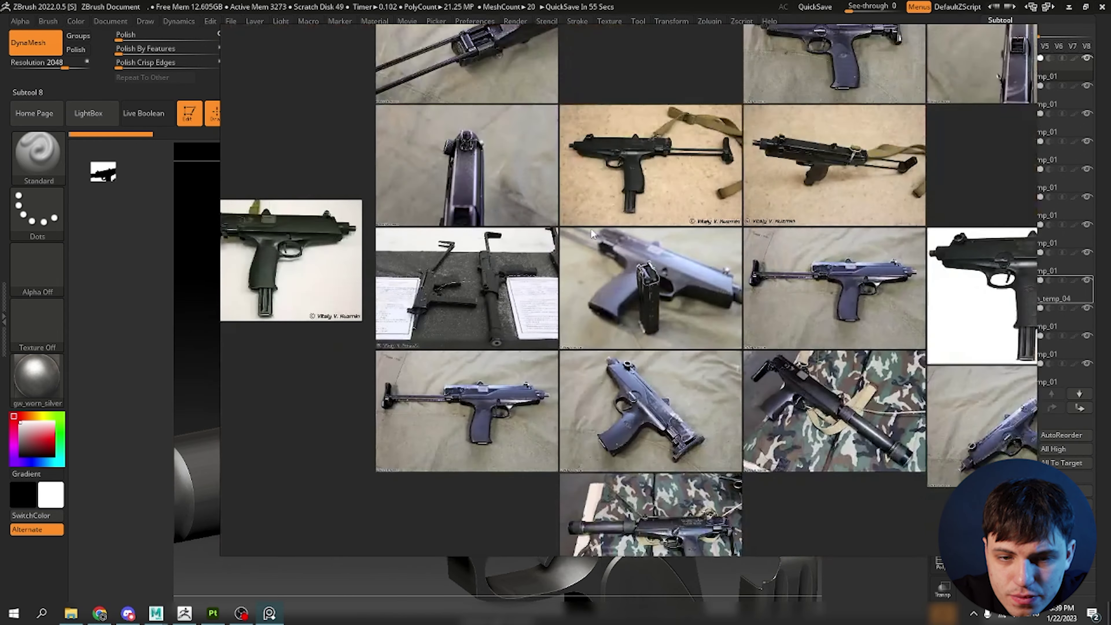
pyautogui.scroll(2, 503, 266)
pyautogui.scroll(2, 601, 311)
pyautogui.scroll(3, 598, 312)
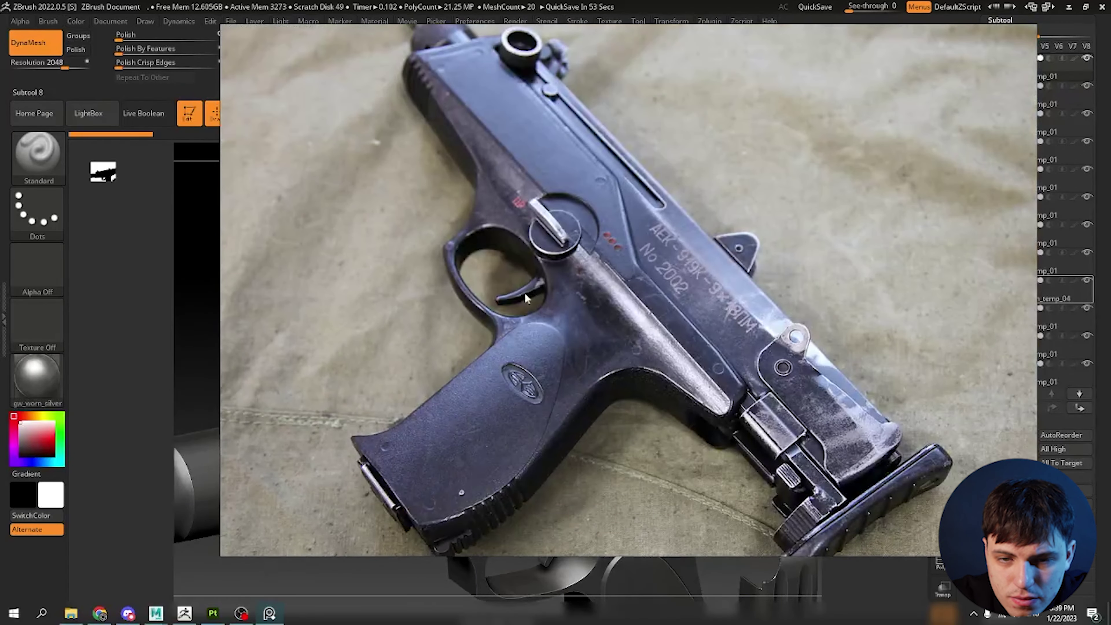
pyautogui.scroll(-2, 521, 281)
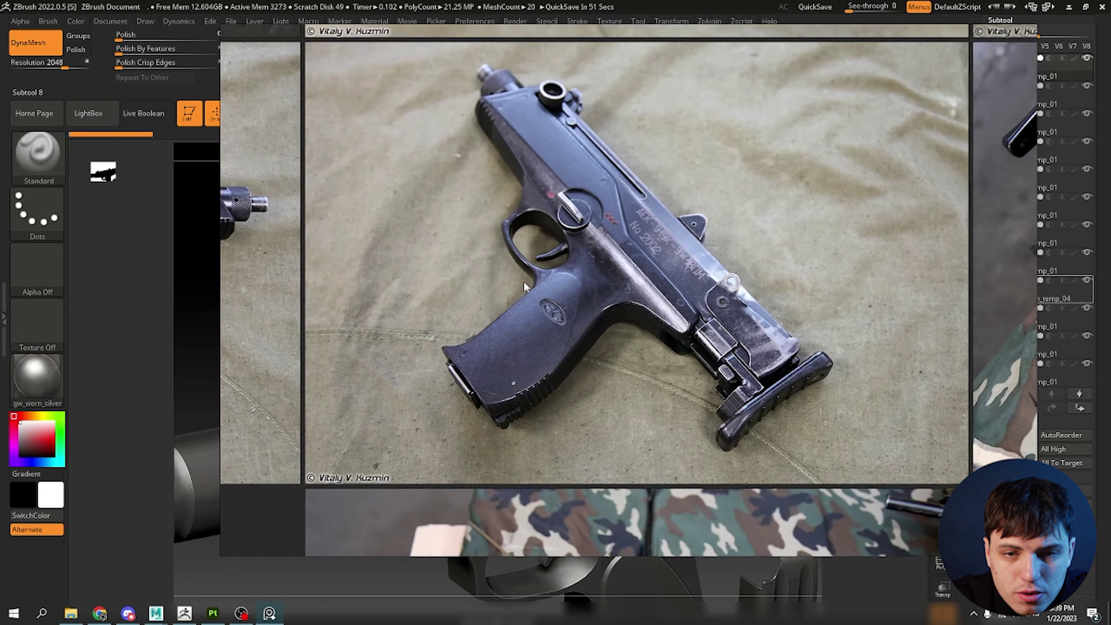
pyautogui.scroll(2, 525, 333)
pyautogui.scroll(2, 527, 385)
pyautogui.scroll(1, 528, 441)
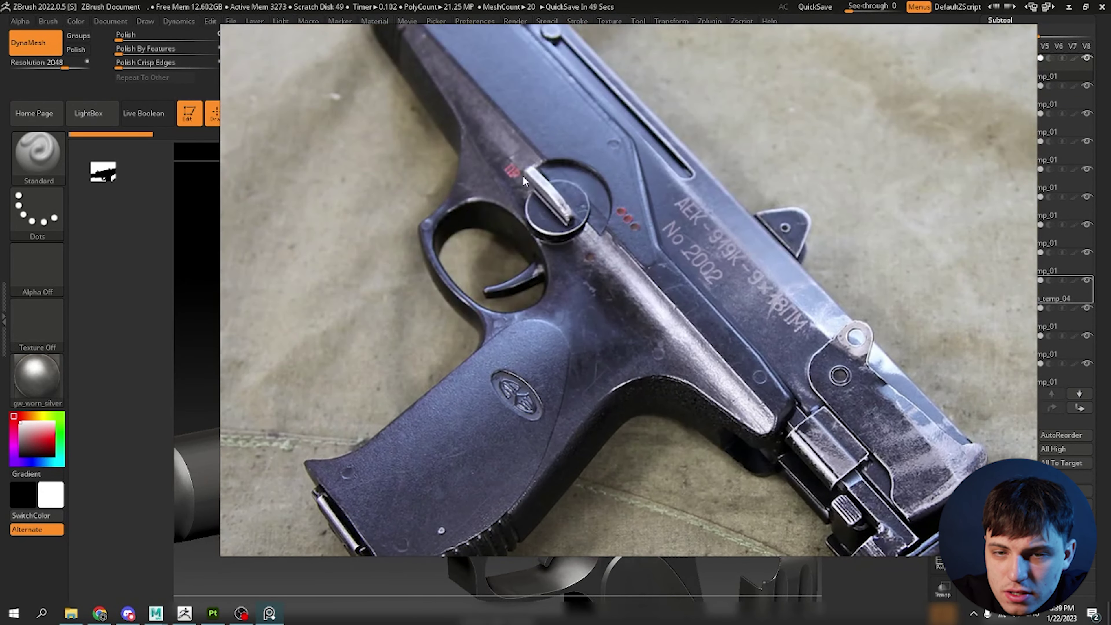
pyautogui.scroll(-2, 579, 239)
pyautogui.scroll(-2, 580, 257)
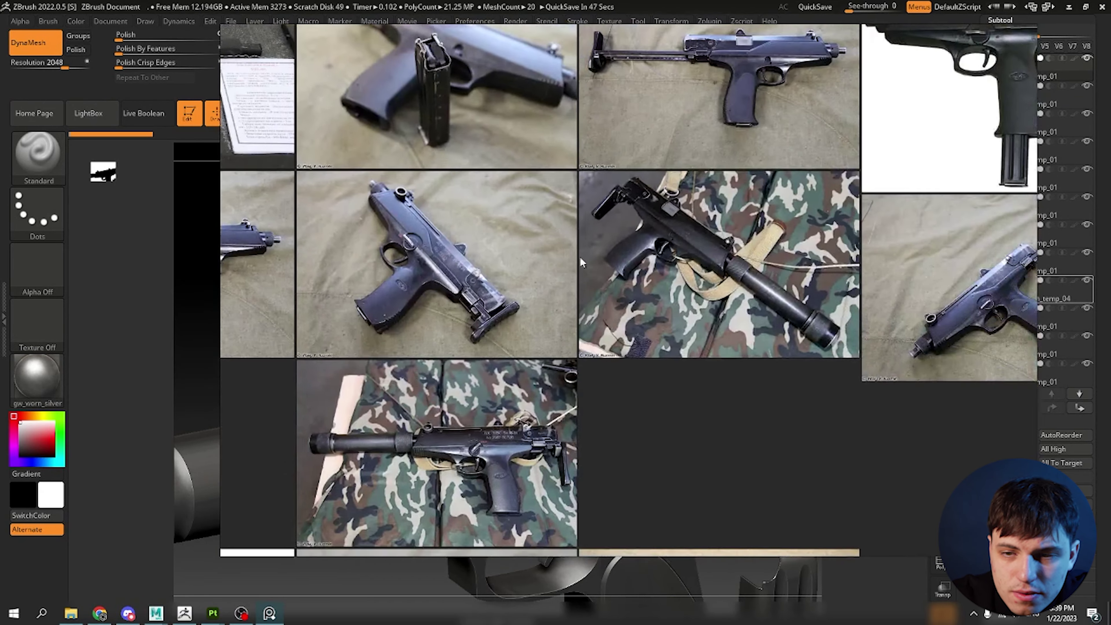
pyautogui.scroll(-2, 611, 264)
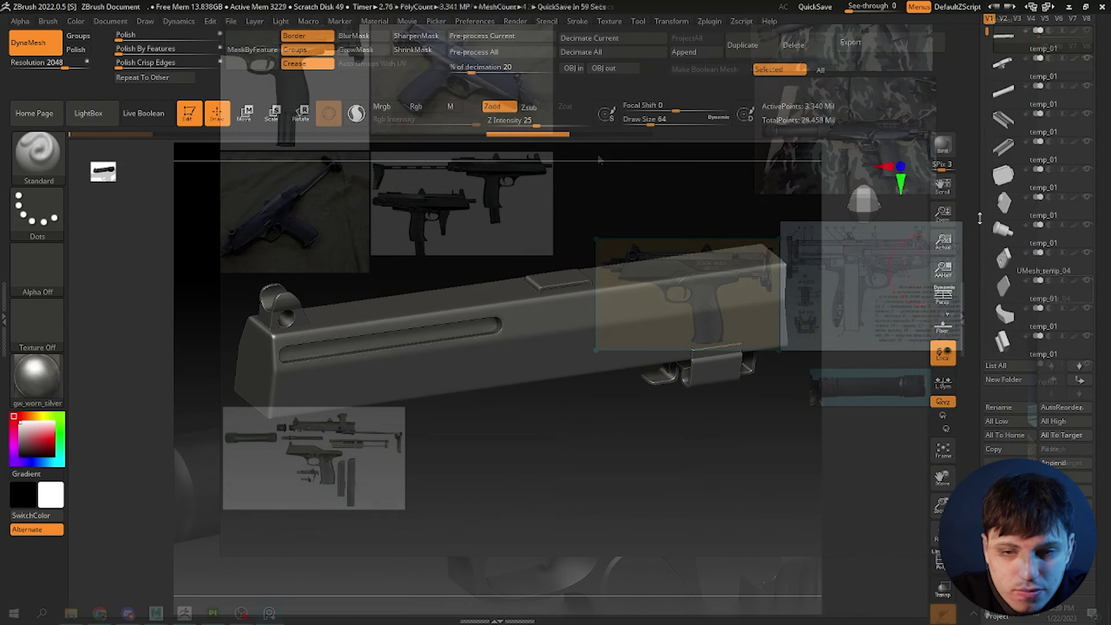
# - Load the Welding_1 brush from LightBox and orbit to the rail's hinge bracket
pyautogui.scroll(3, 504, 205)
pyautogui.moveTo(449, 203); pyautogui.dragTo(648, 232)
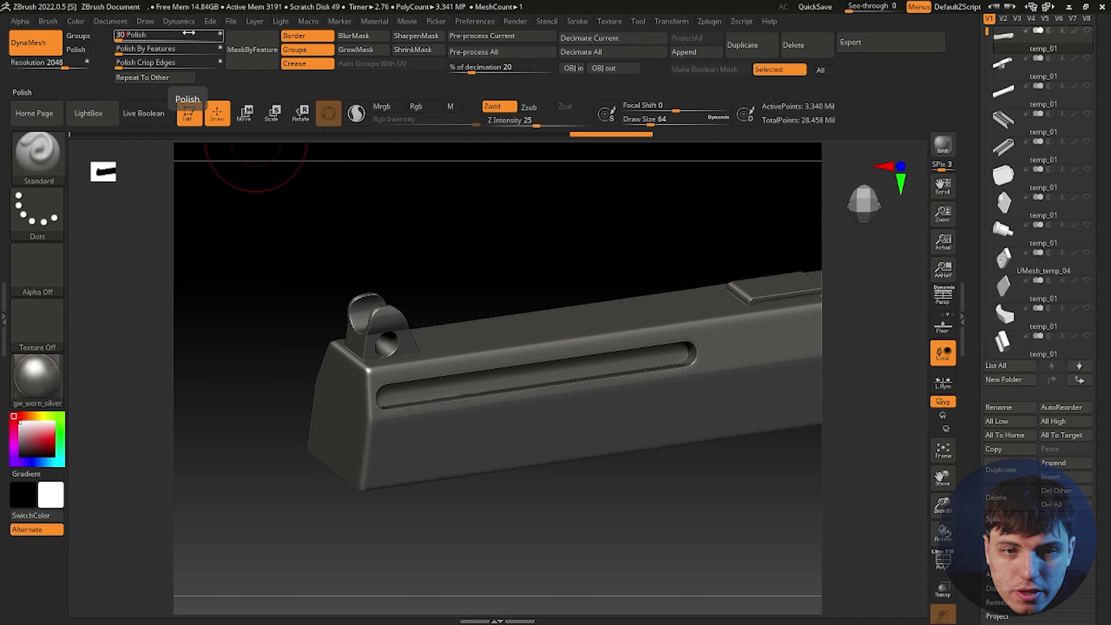
pyautogui.press(',')
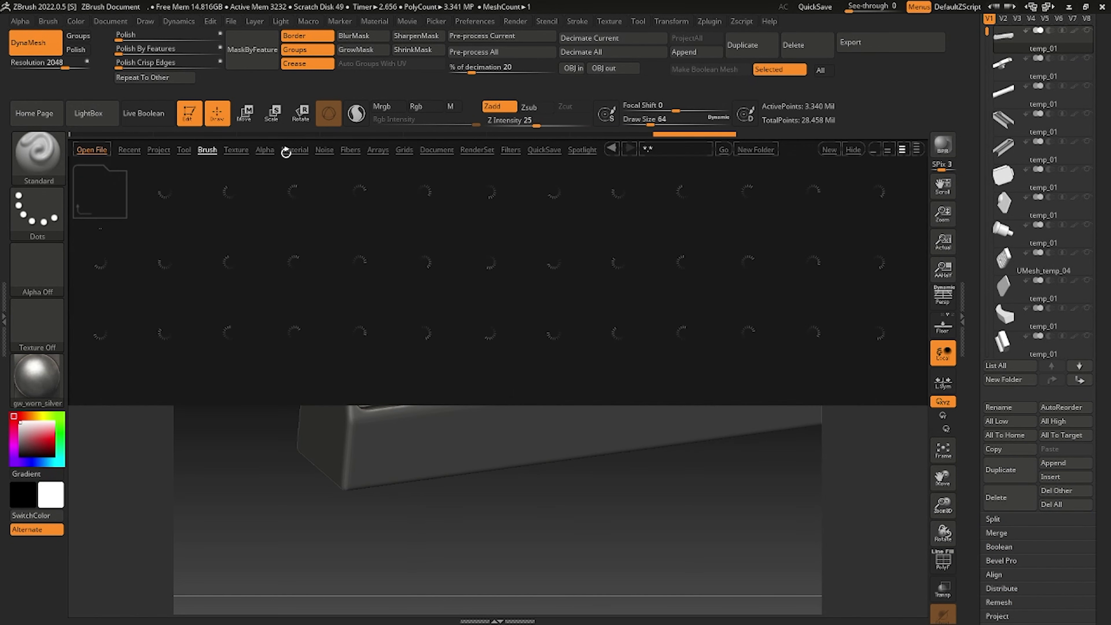
pyautogui.doubleClick(180, 263)
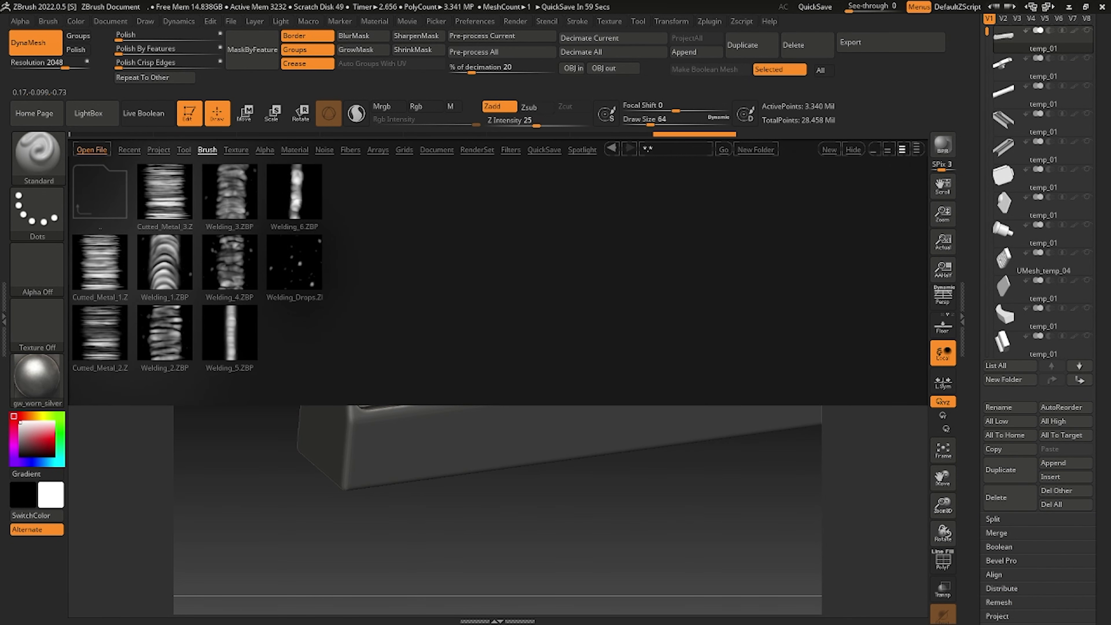
pyautogui.doubleClick(164, 272)
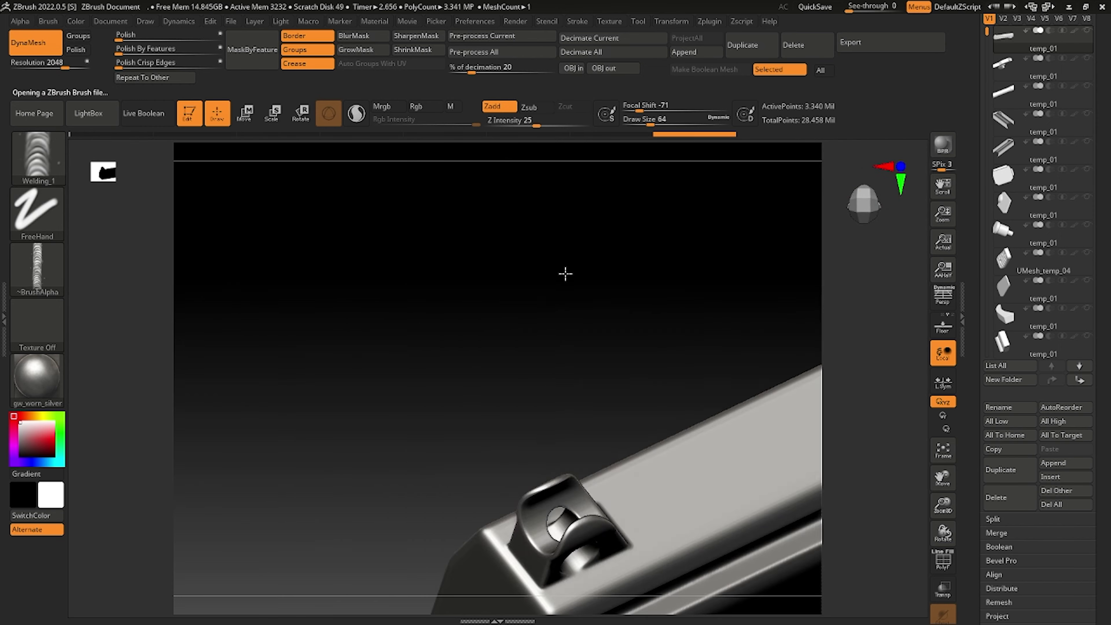
pyautogui.moveTo(566, 273); pyautogui.dragTo(745, 218)
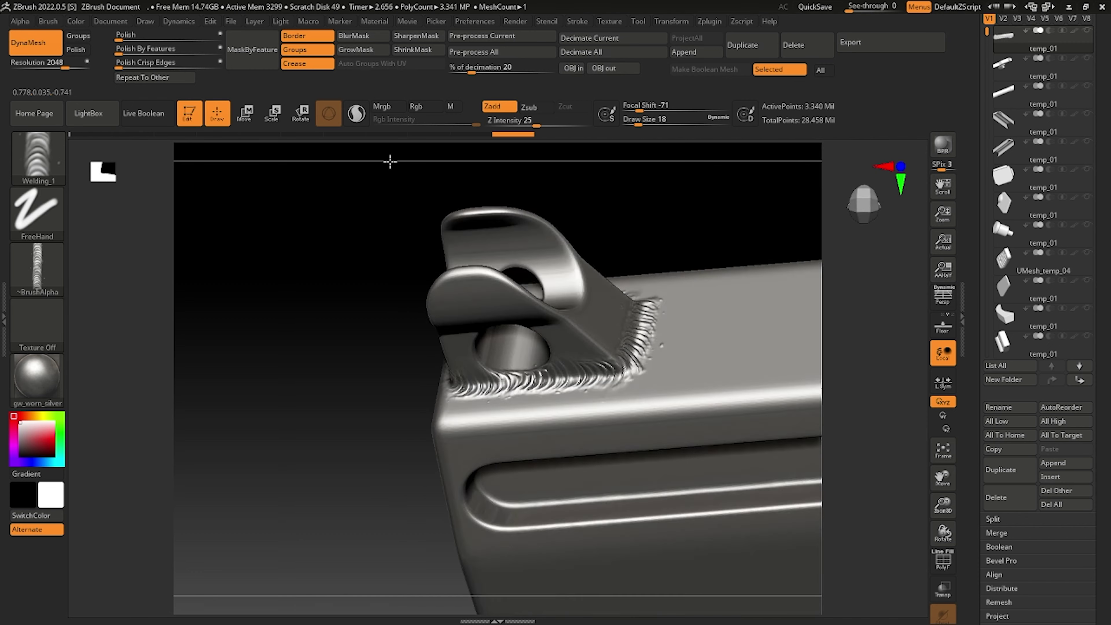
pyautogui.moveTo(389, 161); pyautogui.dragTo(725, 245)
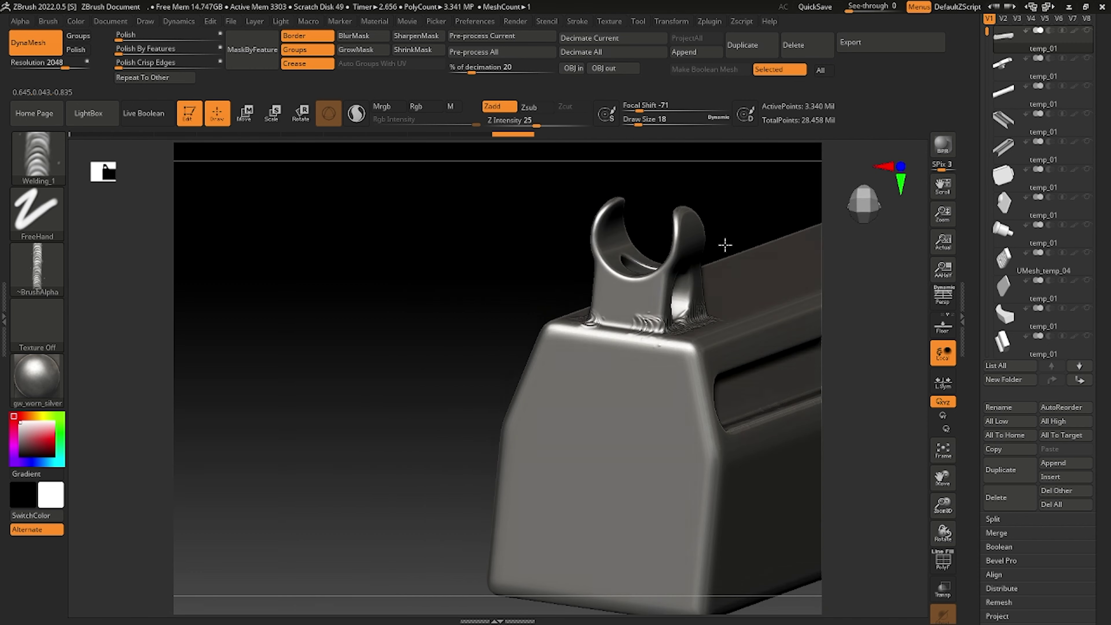
pyautogui.moveTo(434, 211)
pyautogui.mouseDown()
pyautogui.moveTo(549, 221)
pyautogui.moveTo(523, 504)
pyautogui.moveTo(487, 463)
pyautogui.mouseUp()
# - Paint a Welding_2 weld bead along the hinge bracket seam on the rail
pyautogui.press(',')
pyautogui.doubleClick(258, 273)
pyautogui.moveTo(431, 399); pyautogui.dragTo(469, 405)
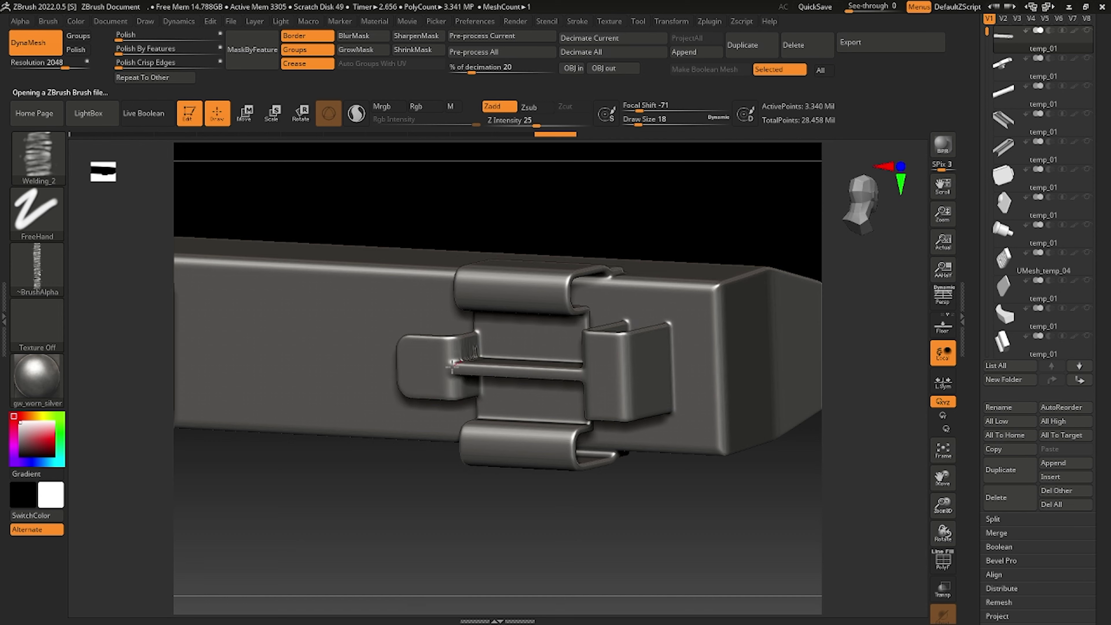
pyautogui.moveTo(452, 367)
pyautogui.mouseDown()
pyautogui.moveTo(509, 181)
pyautogui.moveTo(427, 367)
pyautogui.moveTo(464, 368)
pyautogui.mouseUp()
pyautogui.scroll(2, 454, 339)
pyautogui.scroll(-3, 575, 204)
pyautogui.scroll(3, 422, 355)
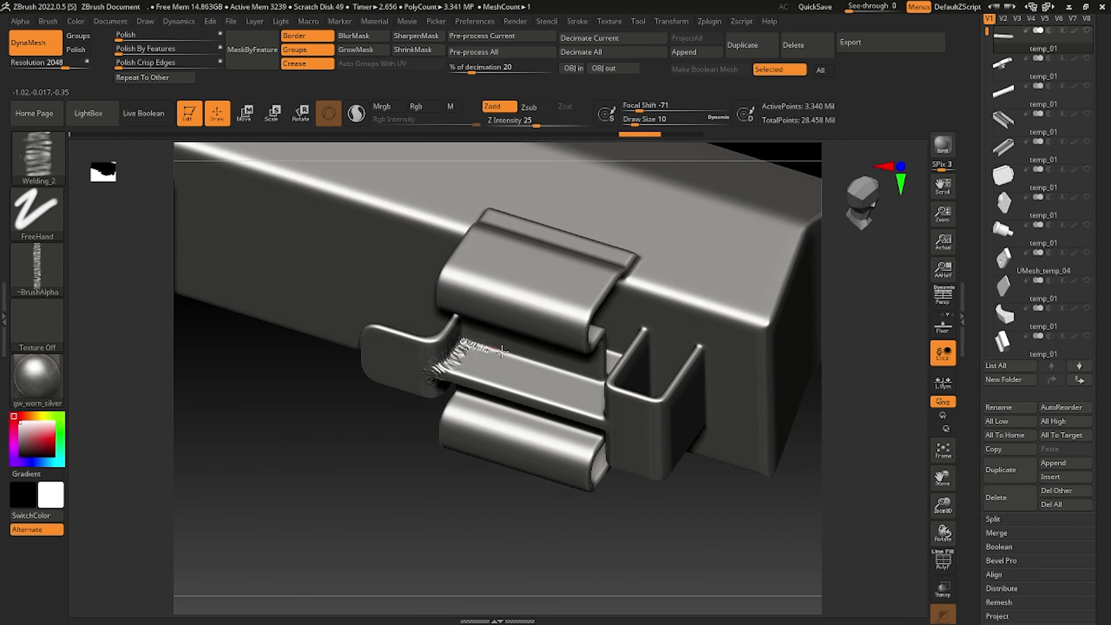
pyautogui.moveTo(601, 398)
pyautogui.mouseDown()
pyautogui.moveTo(684, 491)
pyautogui.moveTo(617, 433)
pyautogui.mouseUp()
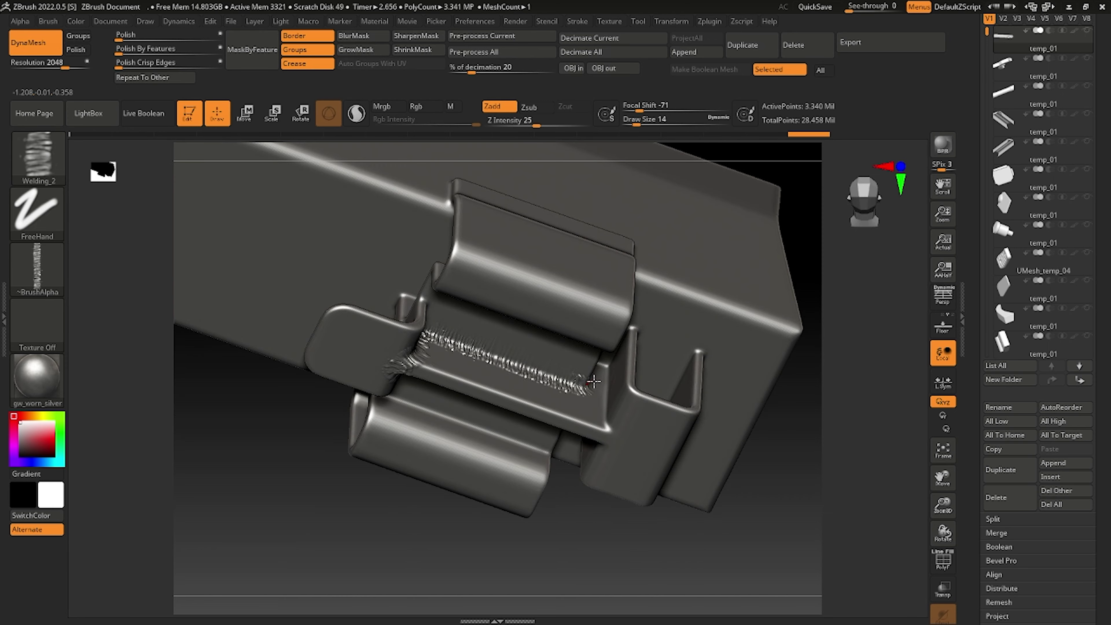
# - Orbit out to review the welded rail from side and angled top-down views
pyautogui.scroll(-2, 593, 381)
pyautogui.moveTo(665, 253); pyautogui.dragTo(660, 228)
pyautogui.scroll(-3, 660, 228)
pyautogui.moveTo(550, 268); pyautogui.dragTo(503, 237)
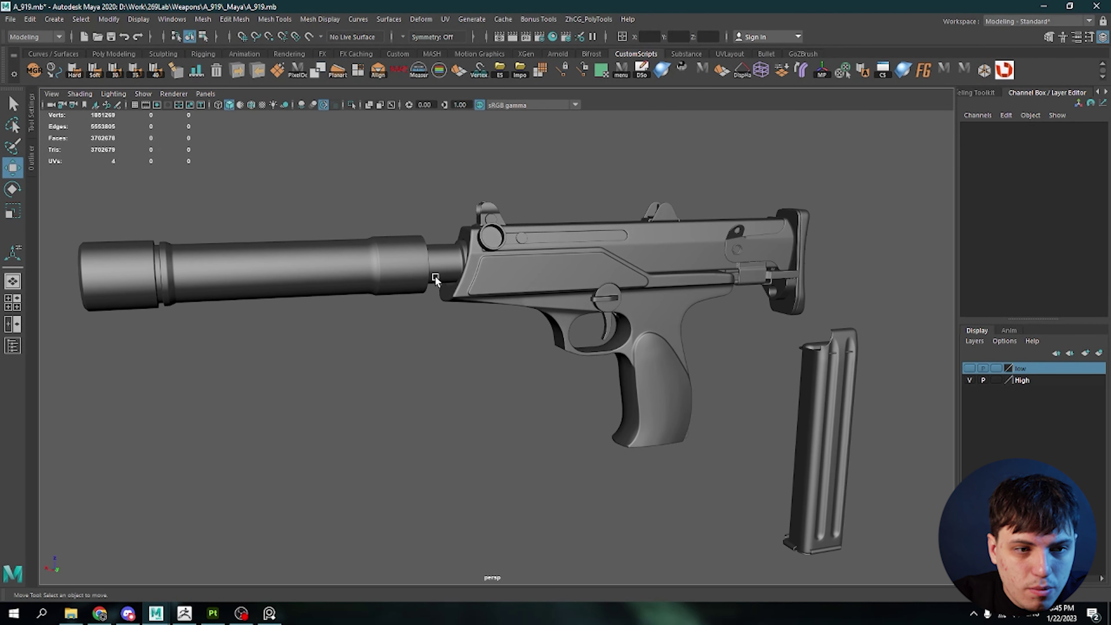
pyautogui.keyDown('alt'); pyautogui.moveTo(509, 281); pyautogui.dragTo(513, 269); pyautogui.keyUp('alt')
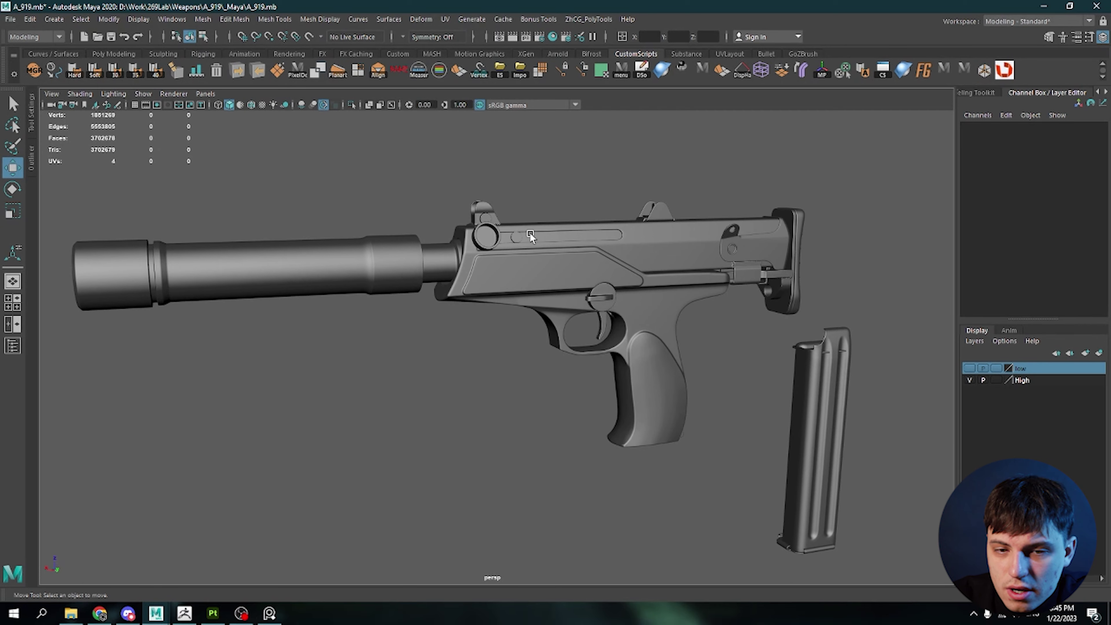
pyautogui.keyDown('alt'); pyautogui.moveTo(606, 262); pyautogui.dragTo(634, 321); pyautogui.keyUp('alt')
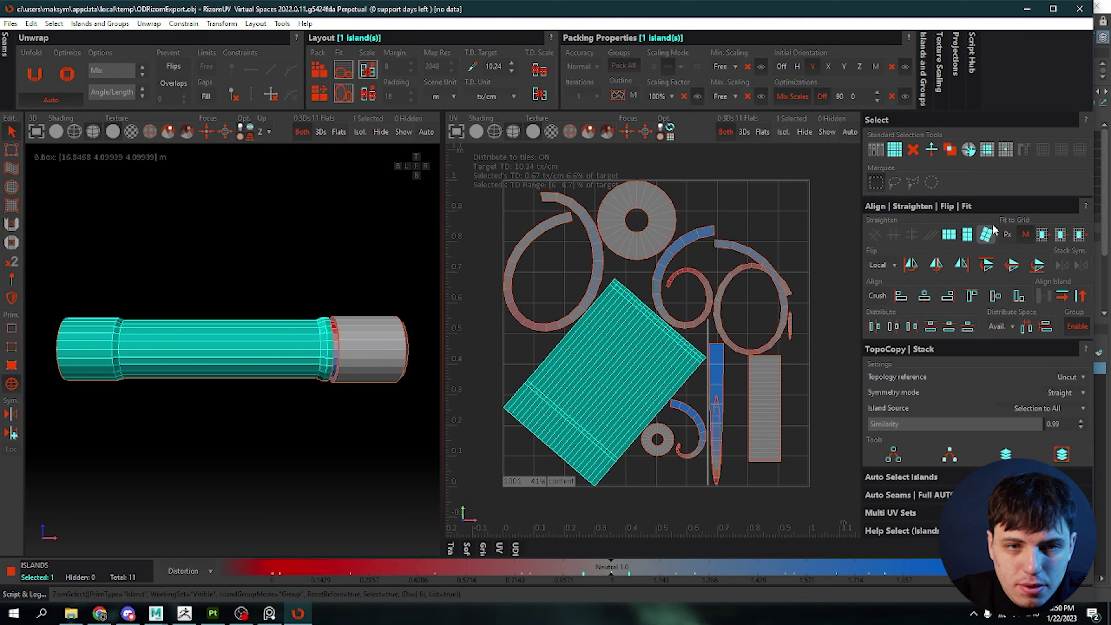
# - Straighten the suppressor's UV islands upright with Fit and repack them into the tile
pyautogui.click(987, 234)
pyautogui.click(619, 241)
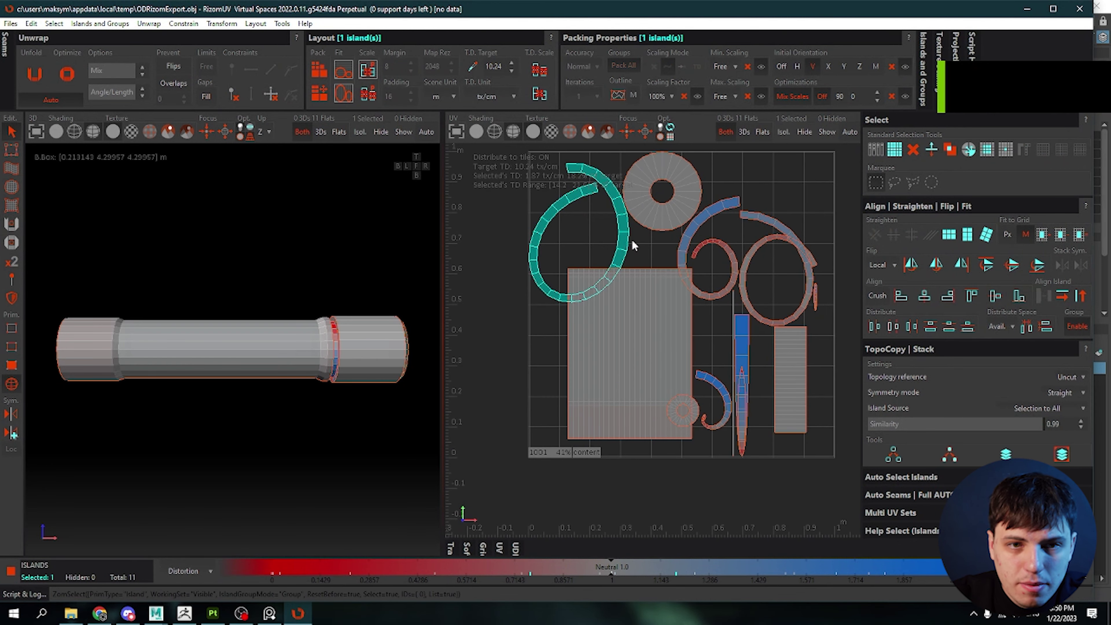
pyautogui.click(967, 234)
pyautogui.click(674, 225)
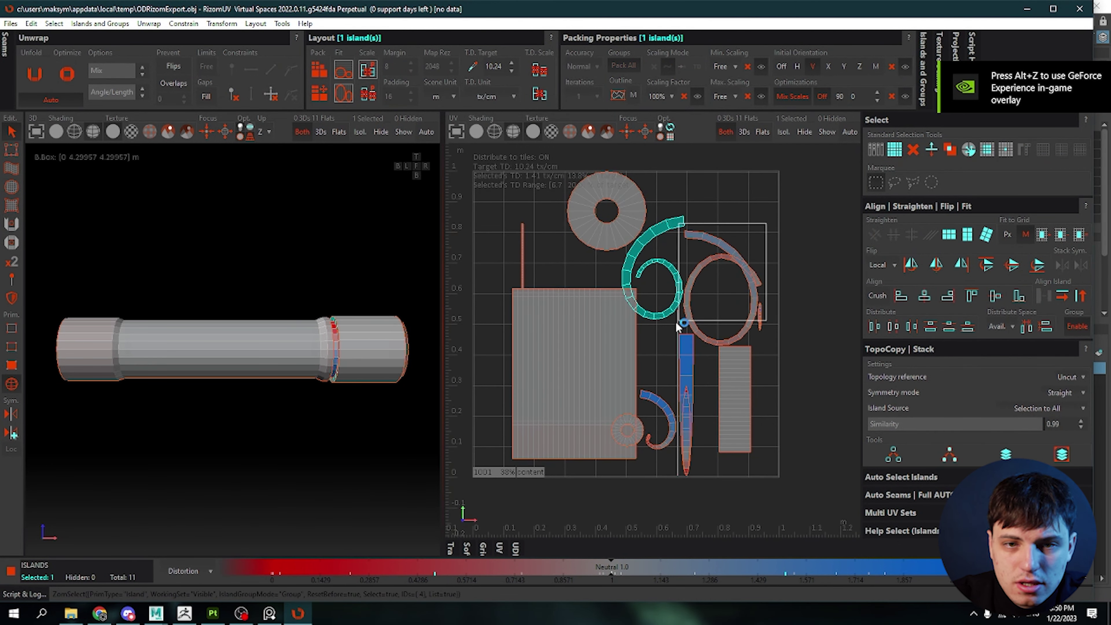
pyautogui.moveTo(676, 326); pyautogui.dragTo(678, 323)
pyautogui.click(967, 234)
pyautogui.click(729, 302)
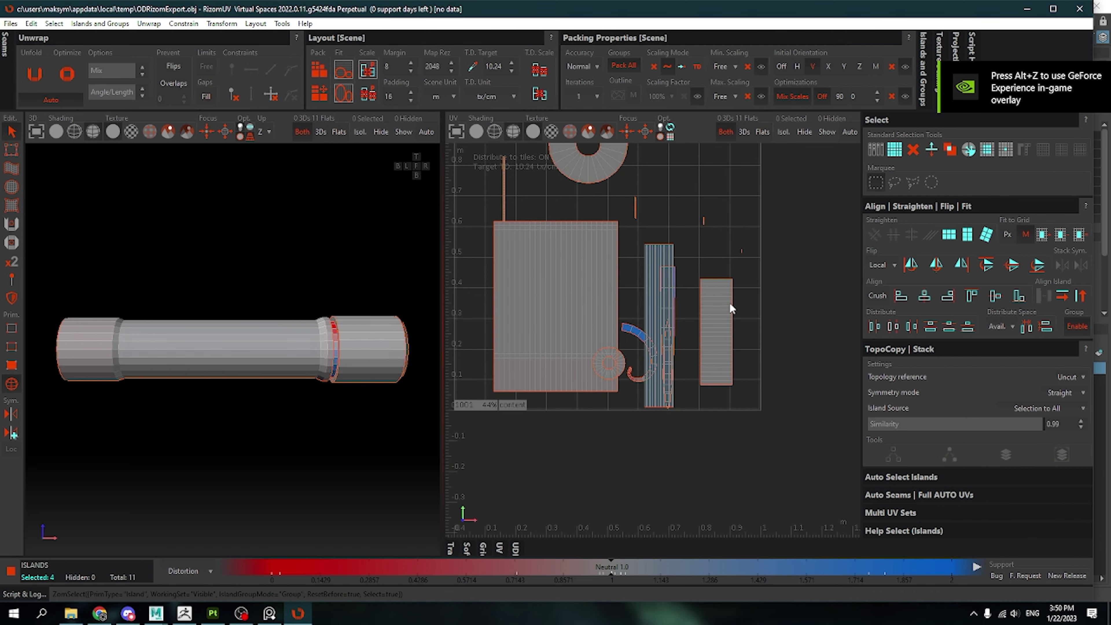
pyautogui.click(695, 332)
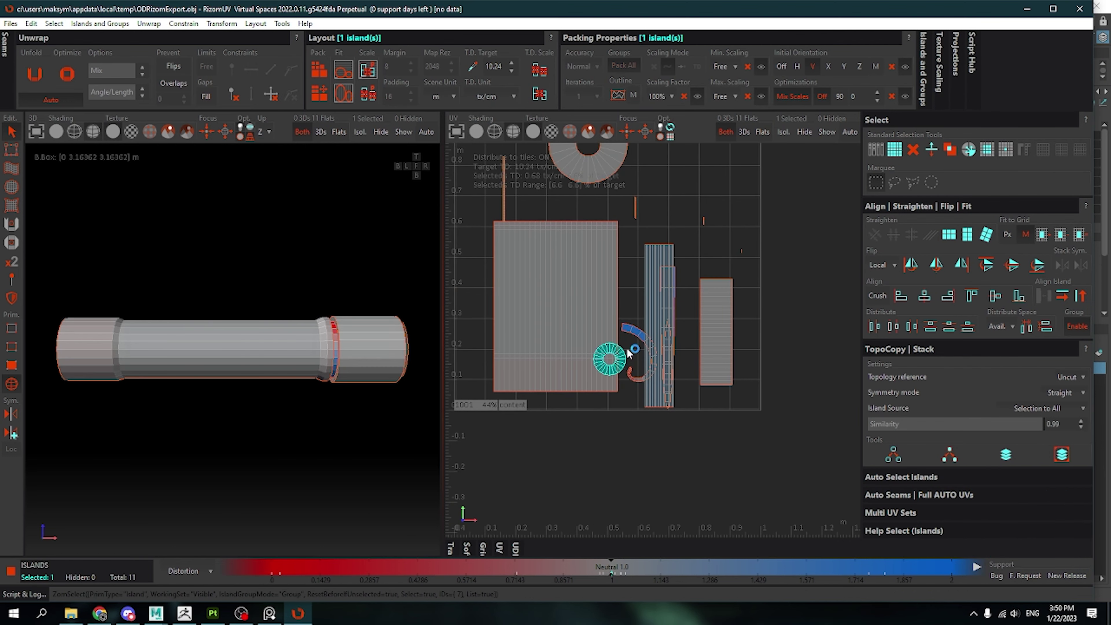
pyautogui.hotkey('ctrl', 'p')
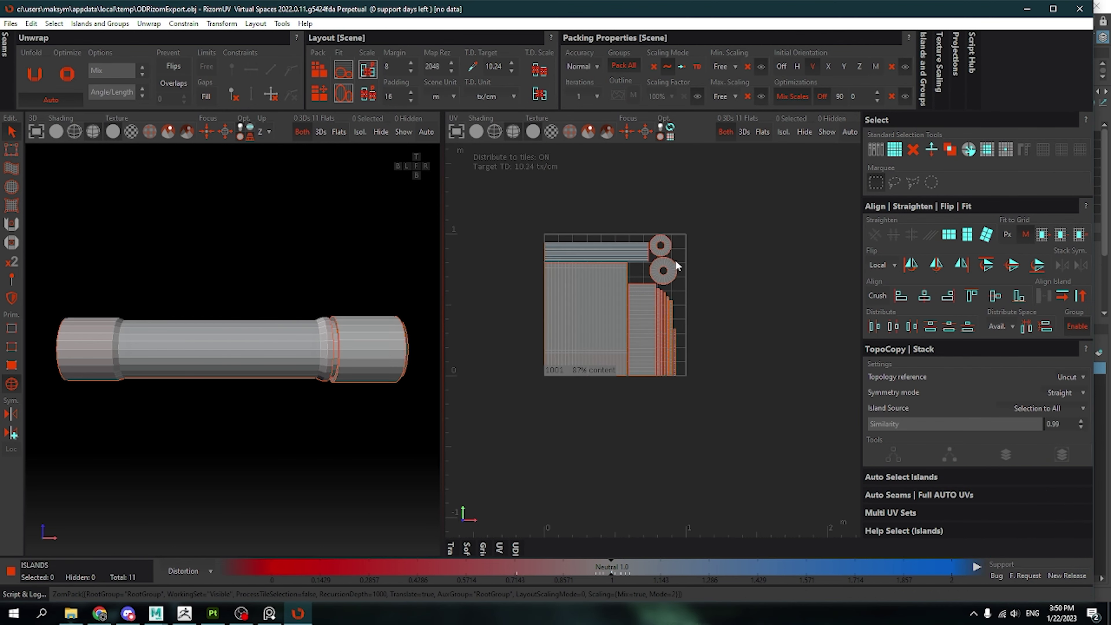
pyautogui.press('f')
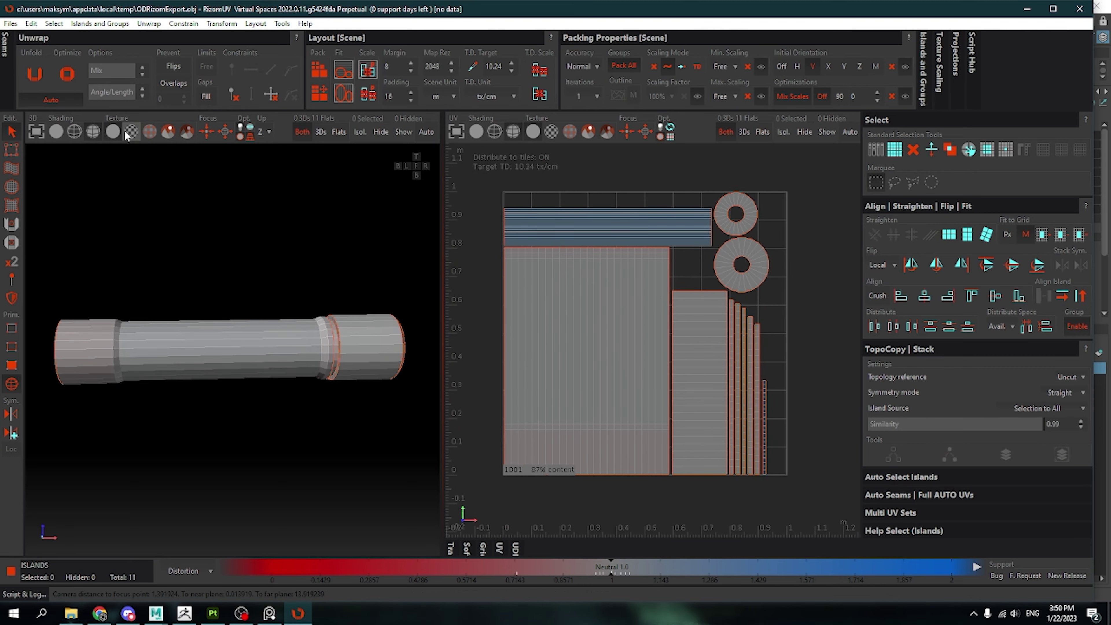
# - Show the checker texture and rescale all islands to the eyedropper-sampled texel density
pyautogui.click(132, 131)
pyautogui.moveTo(260, 259)
pyautogui.keyDown('alt'); pyautogui.mouseDown()
pyautogui.moveTo(270, 255)
pyautogui.moveTo(291, 318)
pyautogui.moveTo(392, 392)
pyautogui.mouseUp(); pyautogui.keyUp('alt')
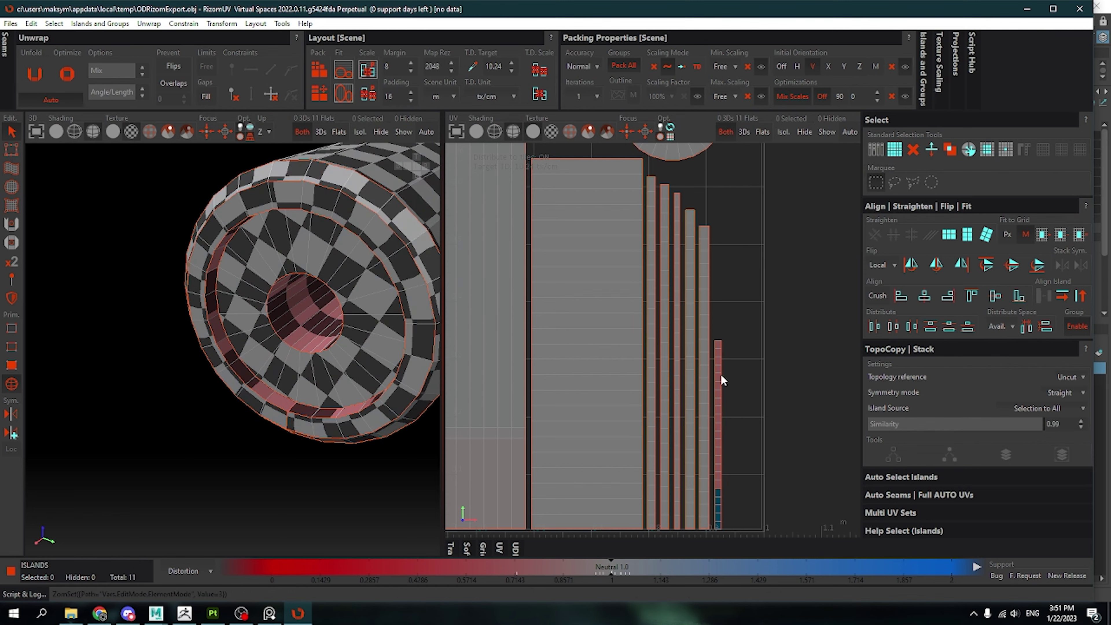
pyautogui.click(720, 373)
pyautogui.click(976, 241)
pyautogui.scroll(-5, 715, 297)
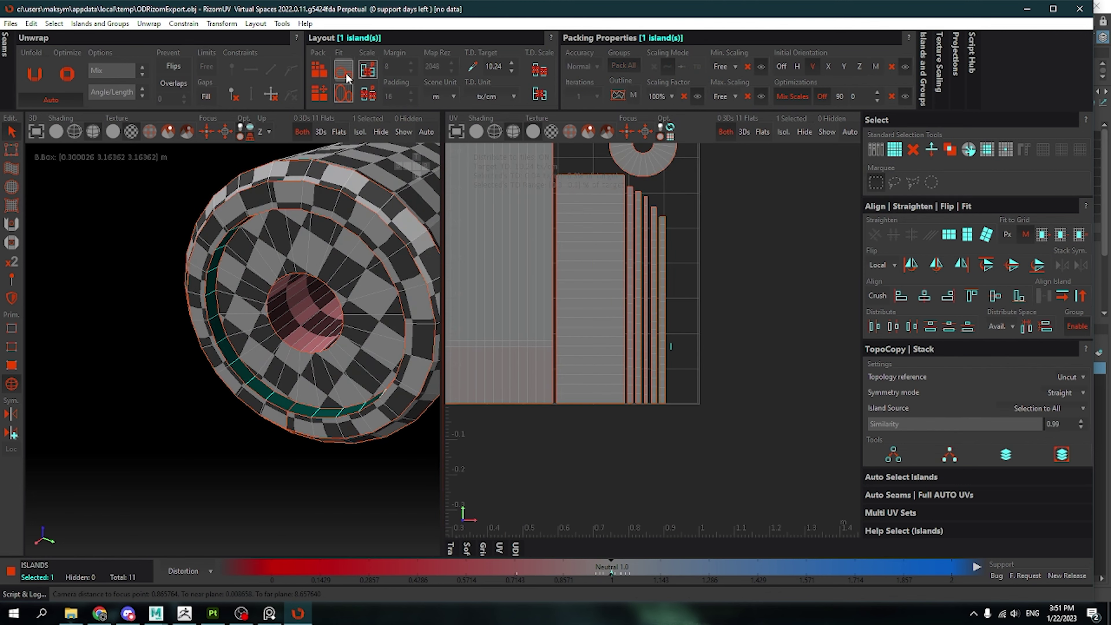
pyautogui.hotkey('ctrl', 'a')
pyautogui.click(473, 67)
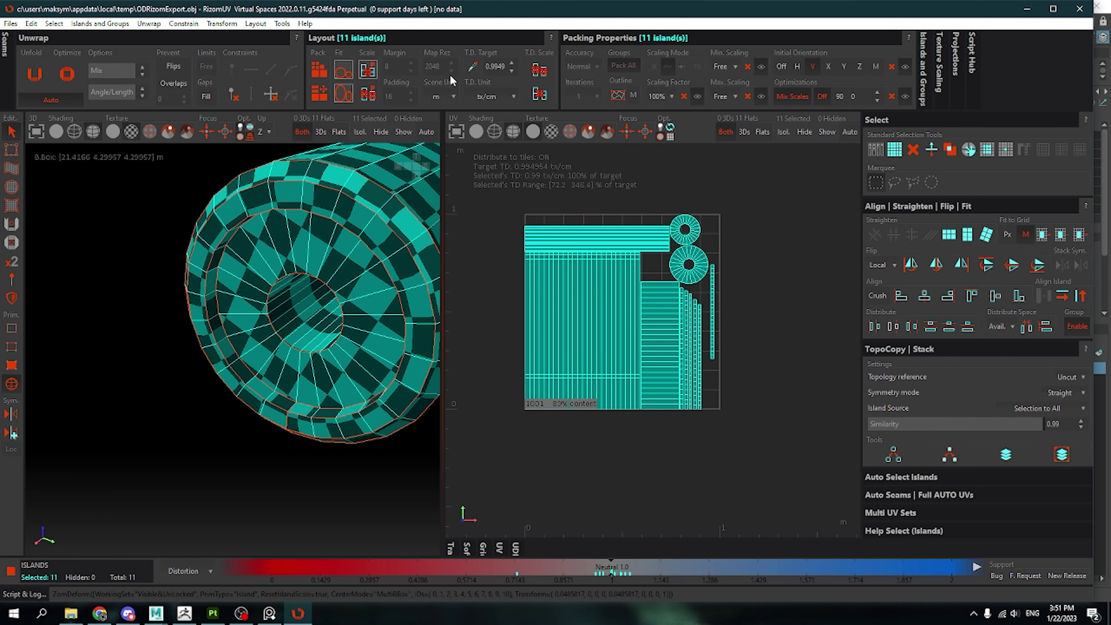
pyautogui.click(313, 317)
# - Repack the rescaled islands into the tile and check the checker on the cylinder
pyautogui.moveTo(313, 318); pyautogui.dragTo(336, 261, button='middle')
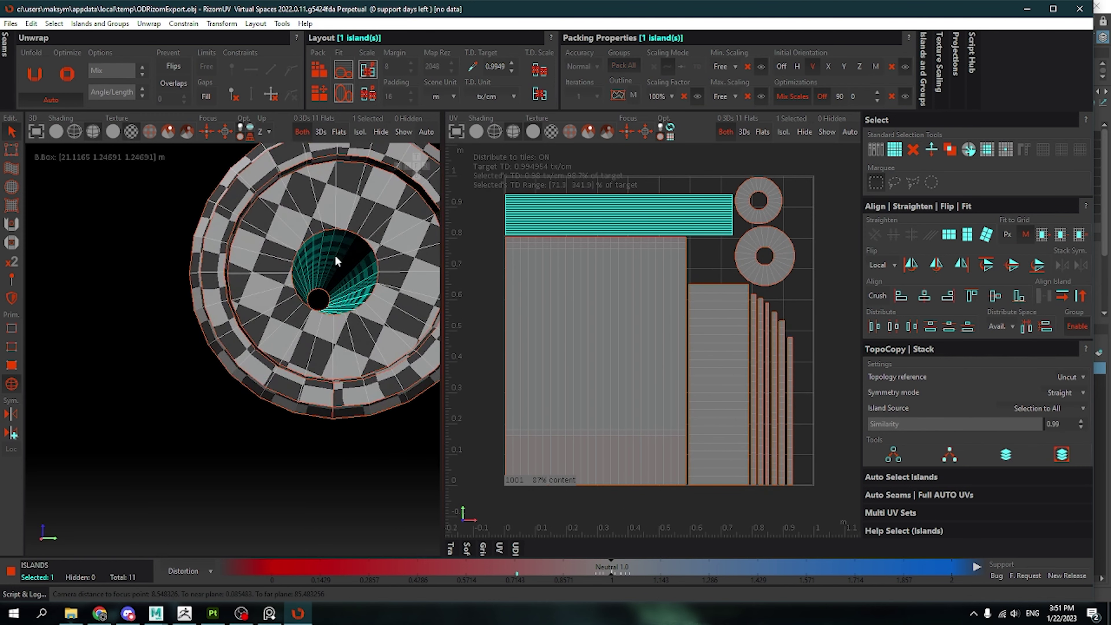
pyautogui.click(597, 214)
pyautogui.press('p')
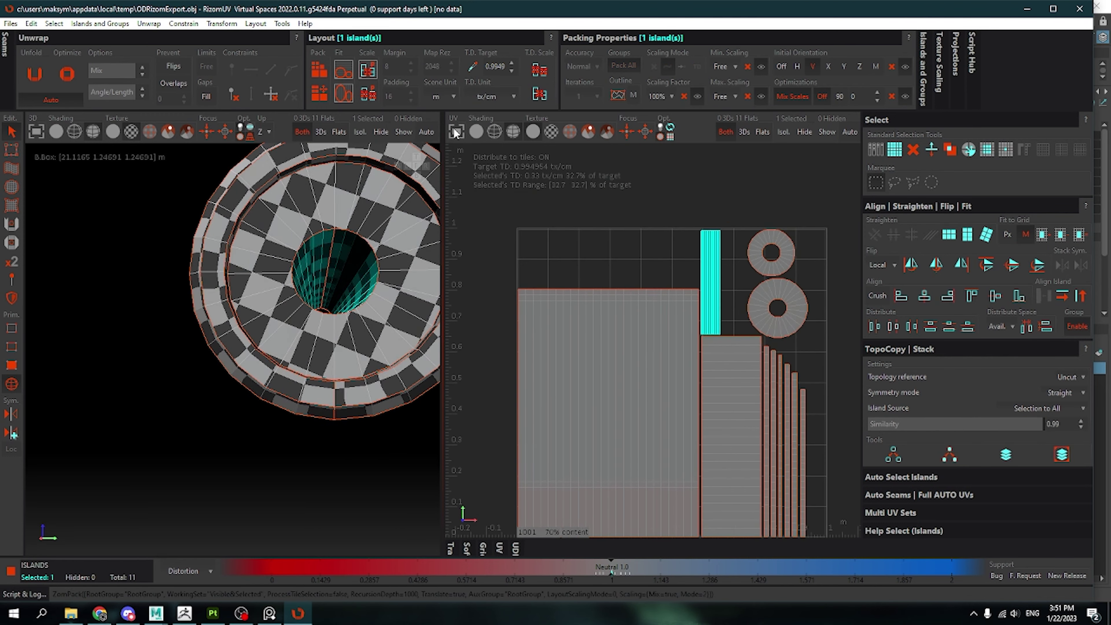
pyautogui.click(686, 214)
pyautogui.scroll(-5, 365, 308)
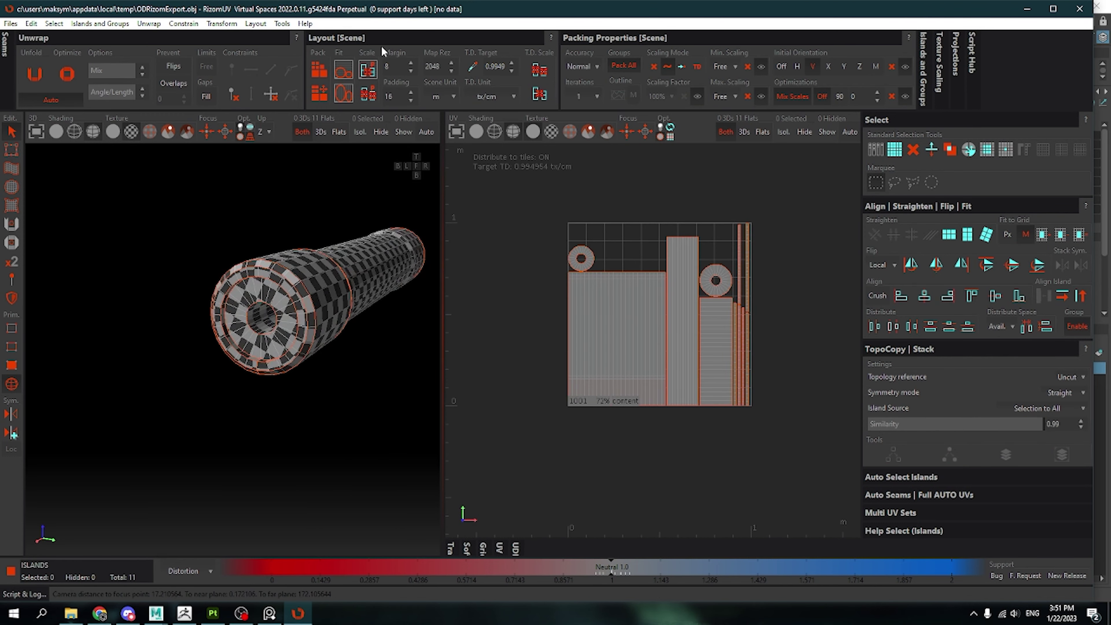
pyautogui.moveTo(364, 307); pyautogui.dragTo(303, 263, button='middle')
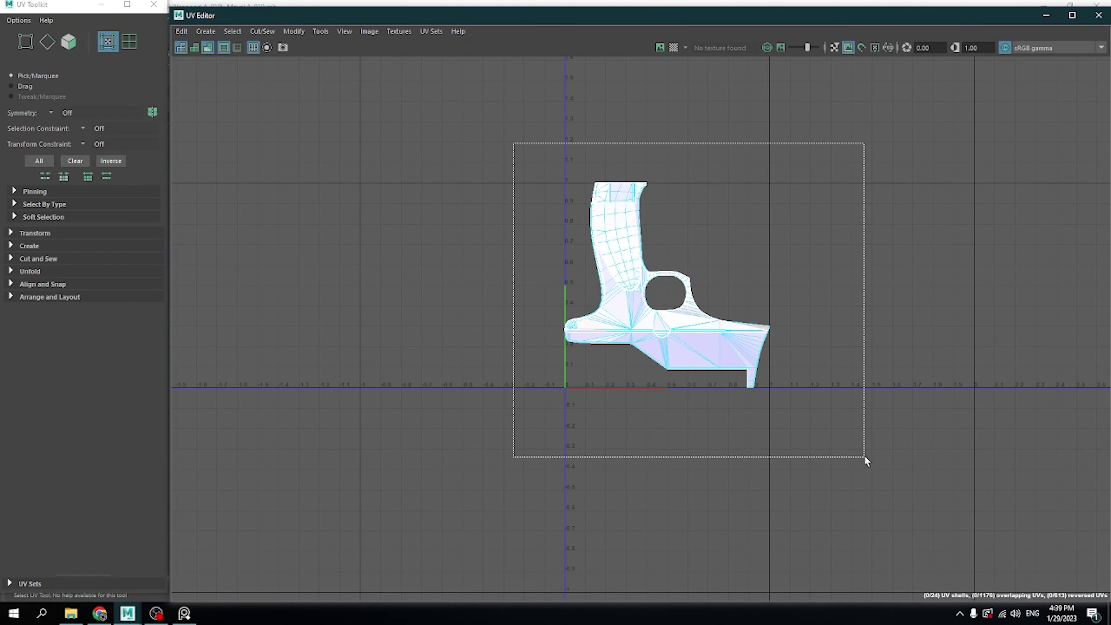
# - Lay out the pistol frame's 24 UV shells and send the frame to RizomUV
pyautogui.keyDown('shift'); pyautogui.moveTo(598, 222); pyautogui.dragTo(630, 280, button='right'); pyautogui.keyUp('shift')
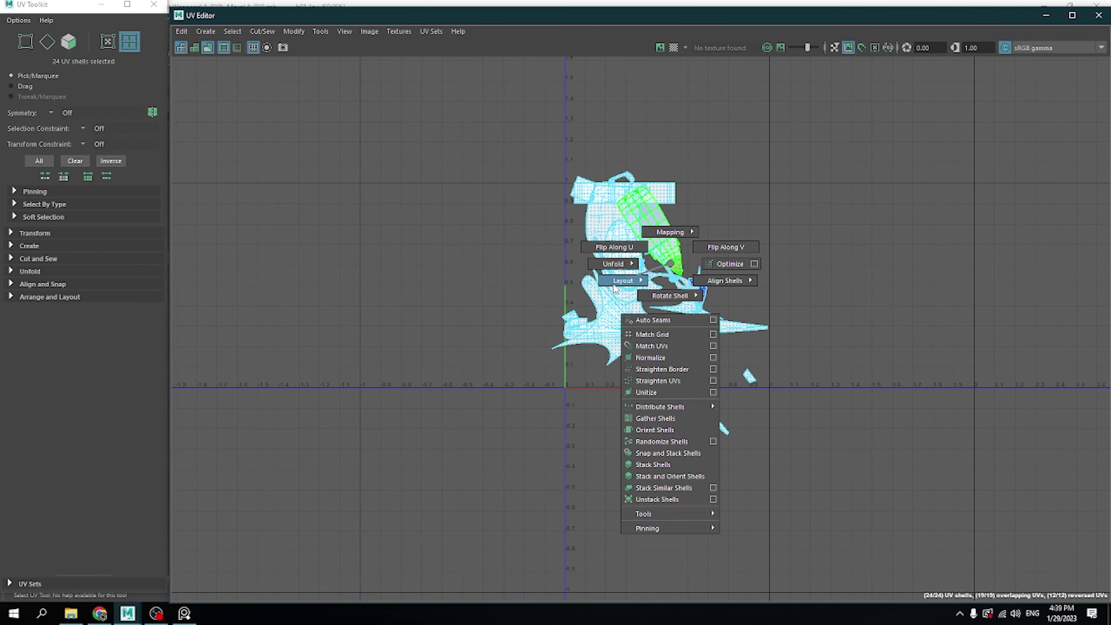
pyautogui.click(30, 271)
pyautogui.click(43, 358)
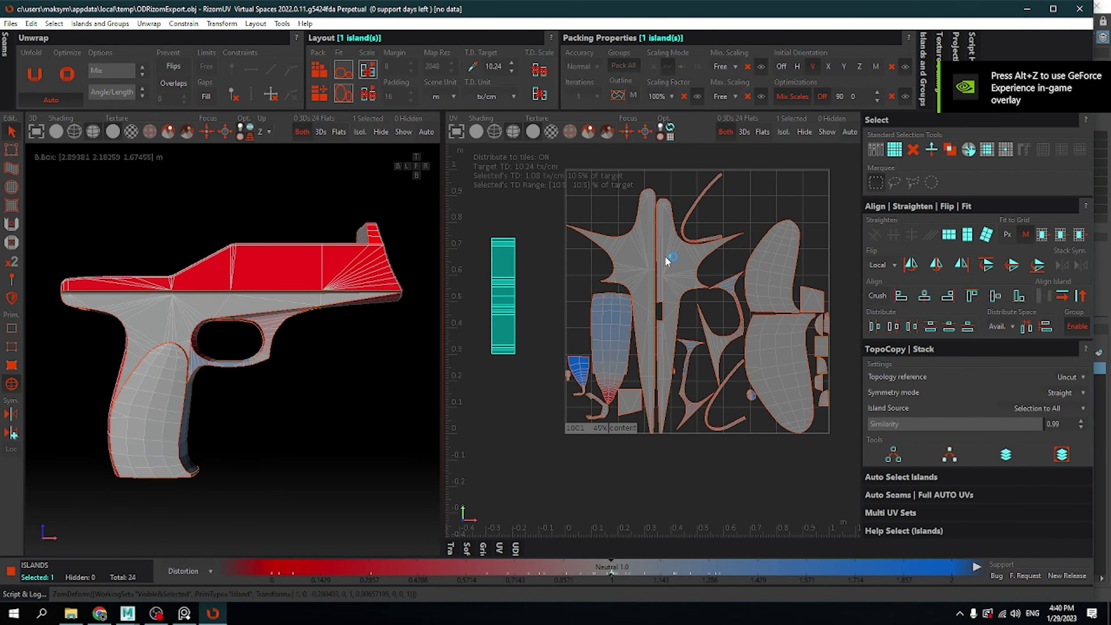
# - Select the frame's side island and a boundary edge, then focus on the grip strip island
pyautogui.click(596, 287)
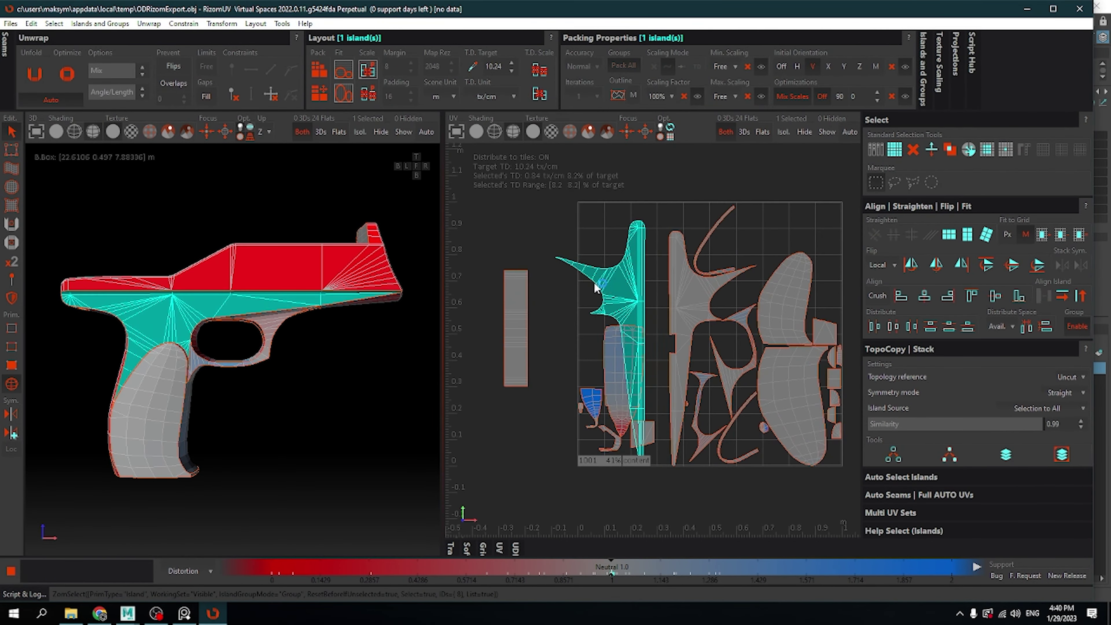
pyautogui.press('f')
pyautogui.scroll(3, 654, 247)
pyautogui.click(653, 321)
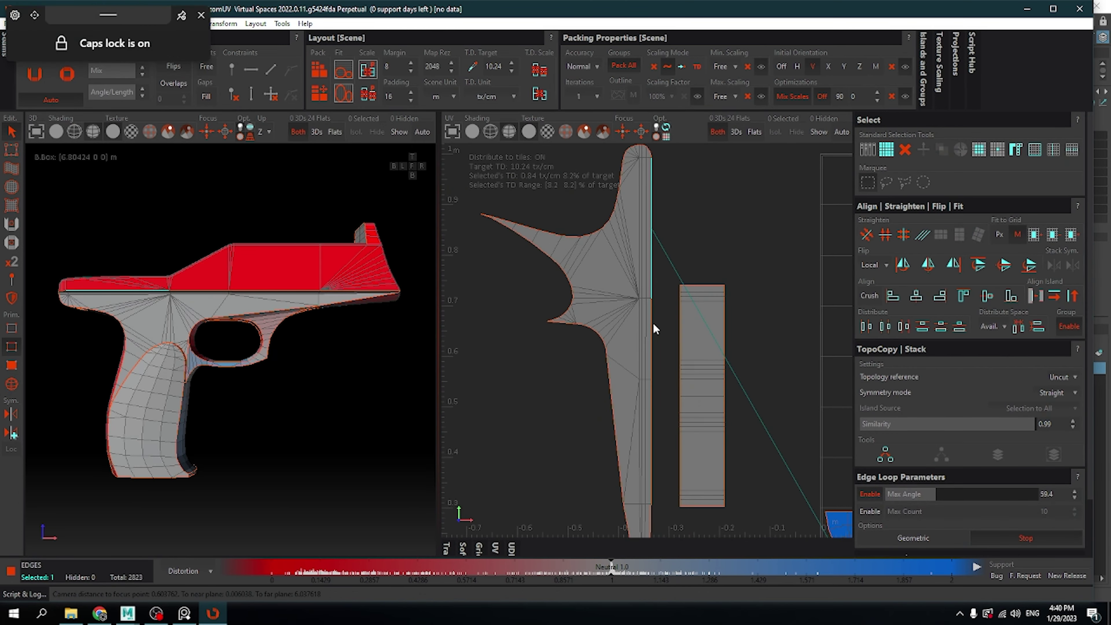
pyautogui.scroll(-3, 644, 290)
pyautogui.scroll(5, 618, 320)
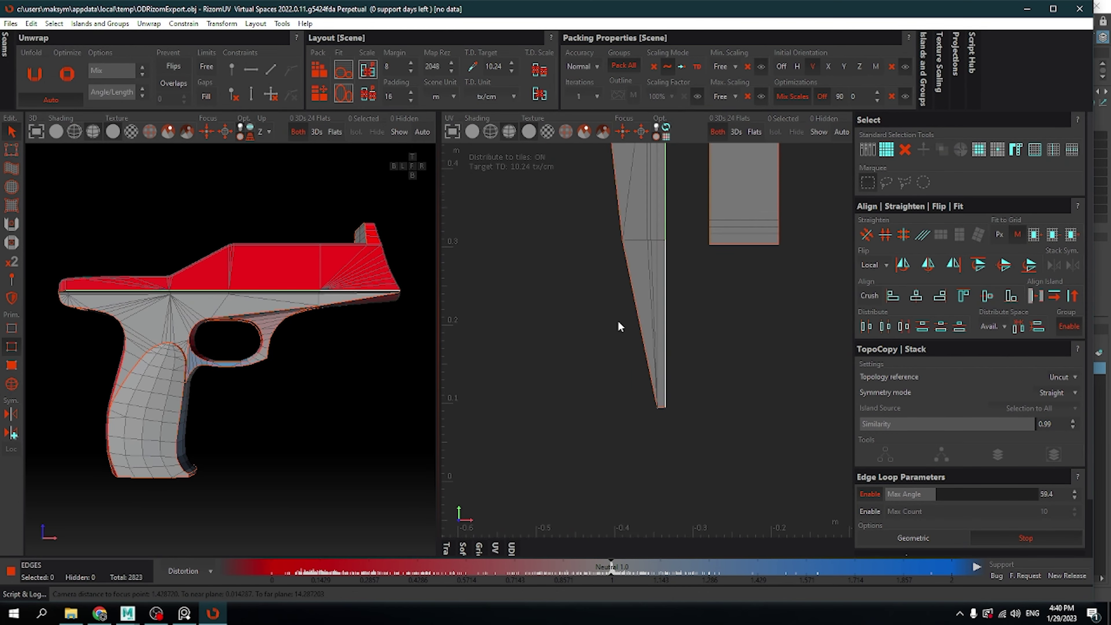
pyautogui.scroll(-3, 618, 323)
pyautogui.scroll(-3, 573, 285)
pyautogui.click(702, 368)
pyautogui.keyDown('alt'); pyautogui.moveTo(677, 439); pyautogui.dragTo(255, 195); pyautogui.keyUp('alt')
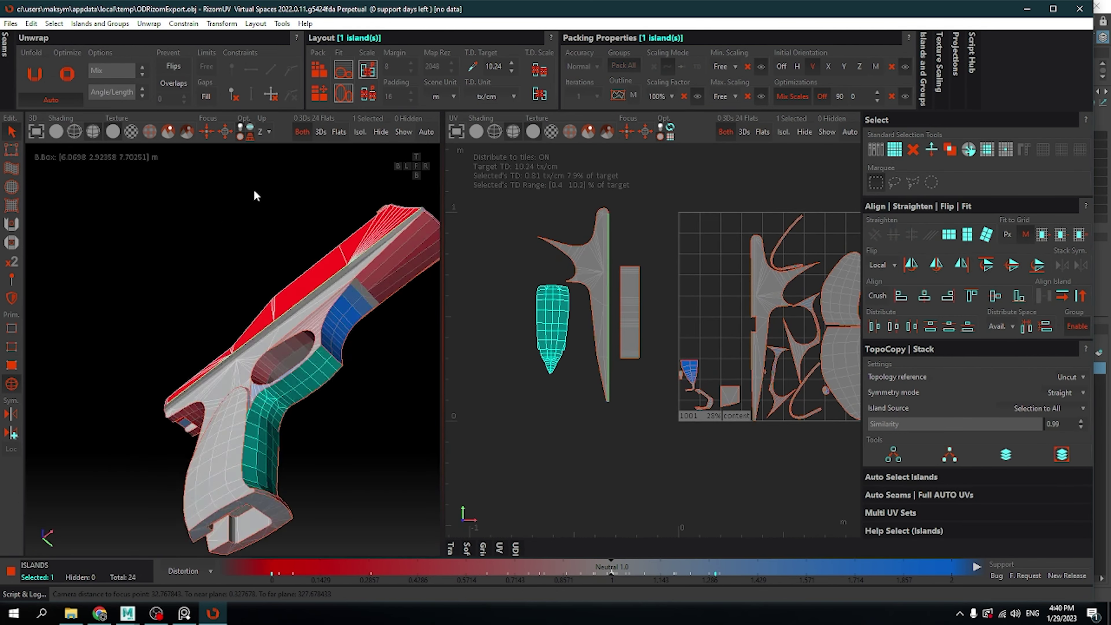
pyautogui.press('f')
# - Select the bottom edge and a vertical edge loop on the grip strip island
pyautogui.press('2')
pyautogui.press('4')
pyautogui.scroll(2, 633, 349)
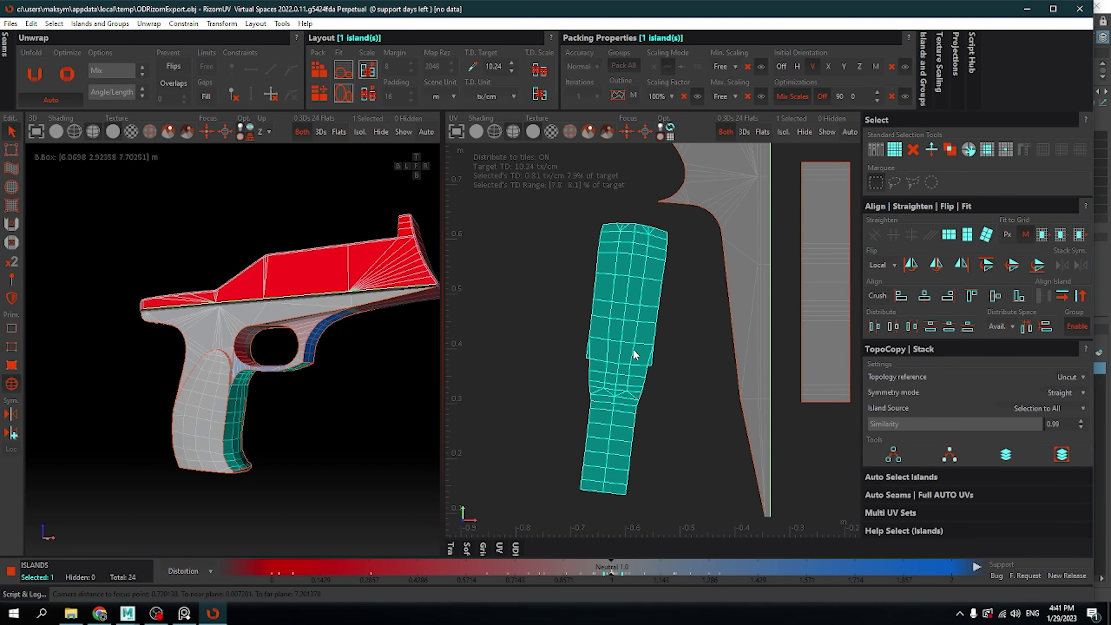
pyautogui.press('2')
pyautogui.click(569, 490)
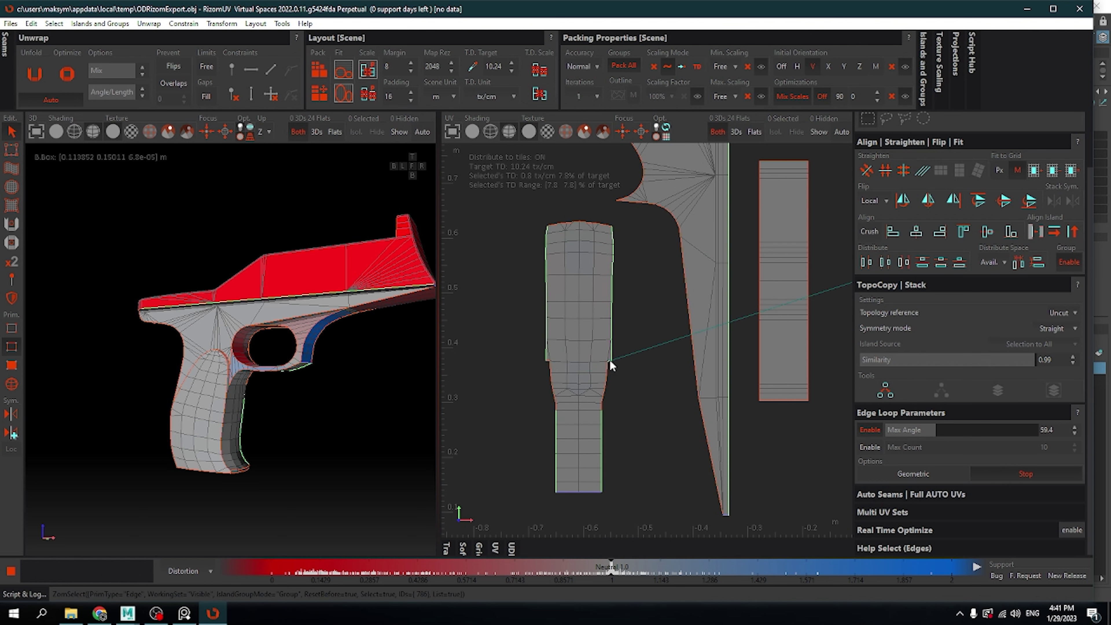
pyautogui.click(612, 394)
pyautogui.scroll(2, 612, 407)
pyautogui.scroll(-2, 569, 307)
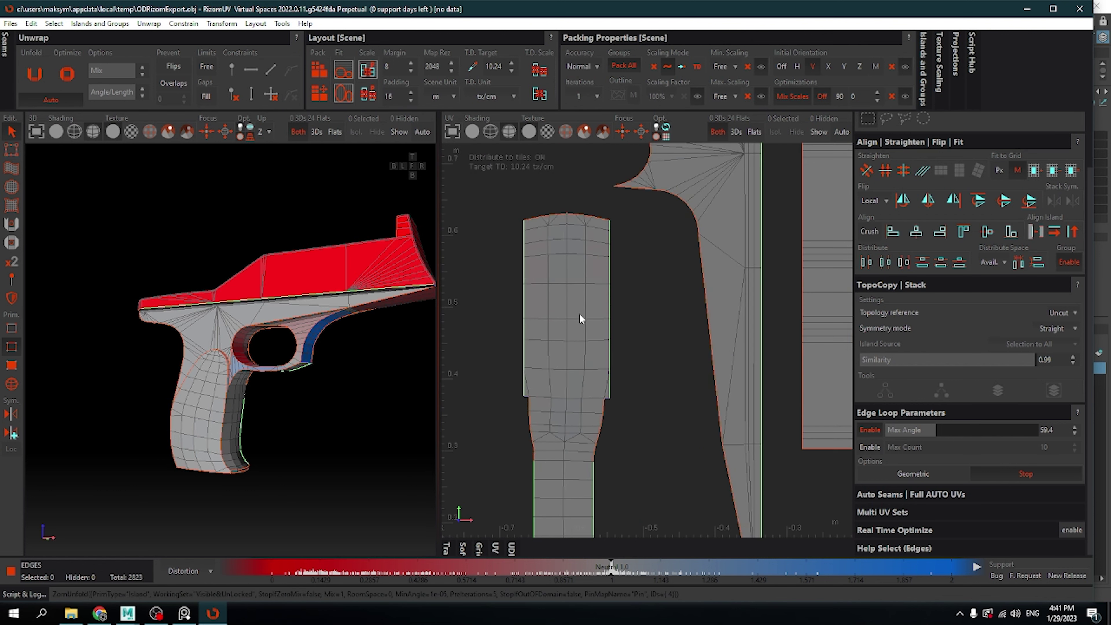
pyautogui.scroll(-1, 578, 350)
pyautogui.click(565, 442)
pyautogui.scroll(-3, 552, 381)
# - Select and frame the grip panel island, then orbit around the pistol model
pyautogui.press('4')
pyautogui.click(763, 344)
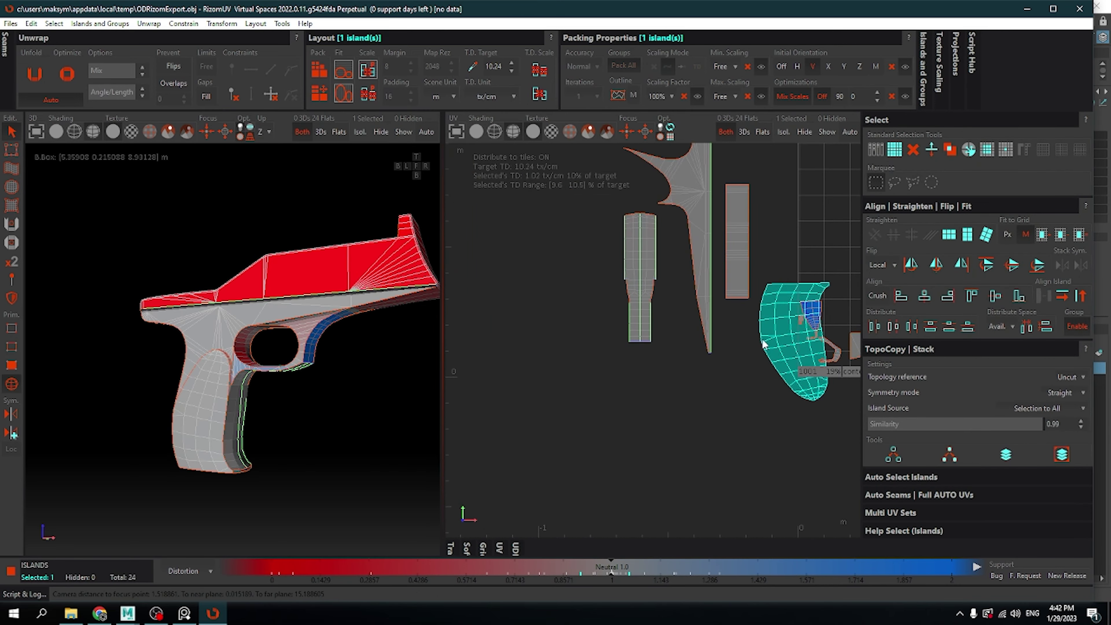
pyautogui.press('f')
pyautogui.press('3')
pyautogui.press('2')
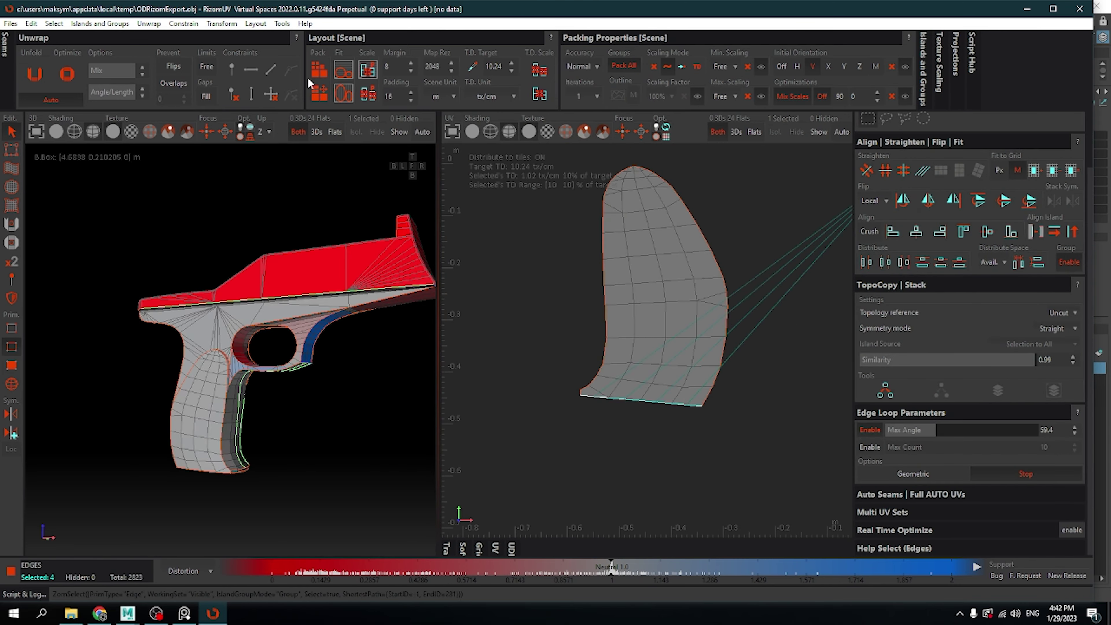
pyautogui.scroll(-3, 648, 333)
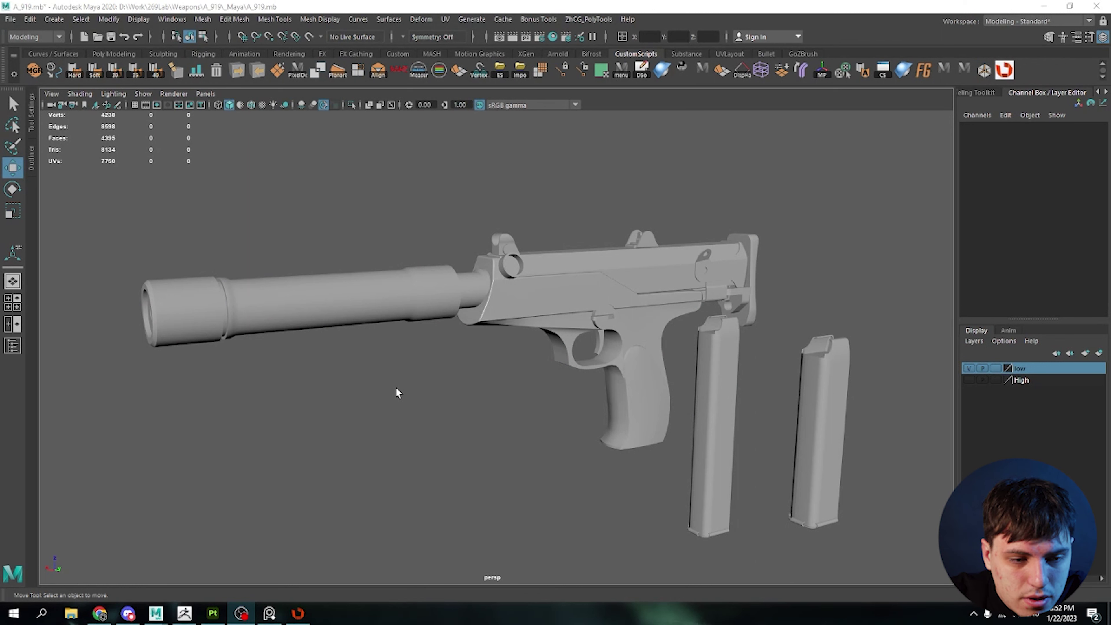
pyautogui.keyDown('alt'); pyautogui.moveTo(395, 386); pyautogui.dragTo(444, 325); pyautogui.keyUp('alt')
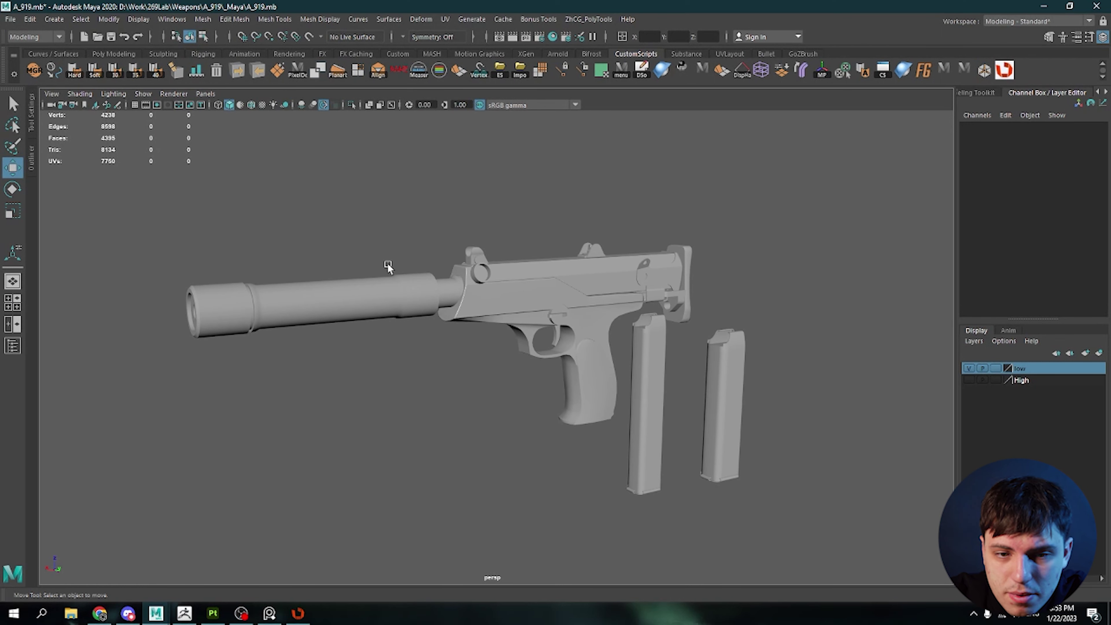
pyautogui.keyDown('alt'); pyautogui.moveTo(813, 330); pyautogui.dragTo(615, 331); pyautogui.keyUp('alt')
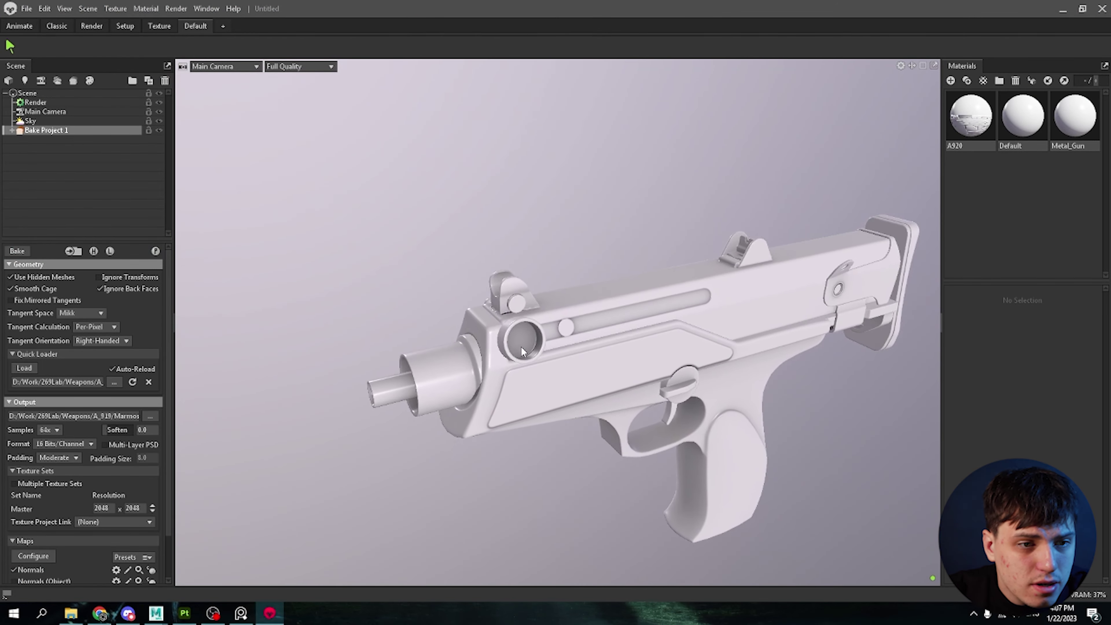
# - Inspect the gun's bake up close around the rear sight, slide and folding stock
pyautogui.moveTo(521, 346)
pyautogui.mouseDown()
pyautogui.moveTo(515, 407)
pyautogui.moveTo(510, 340)
pyautogui.mouseUp()
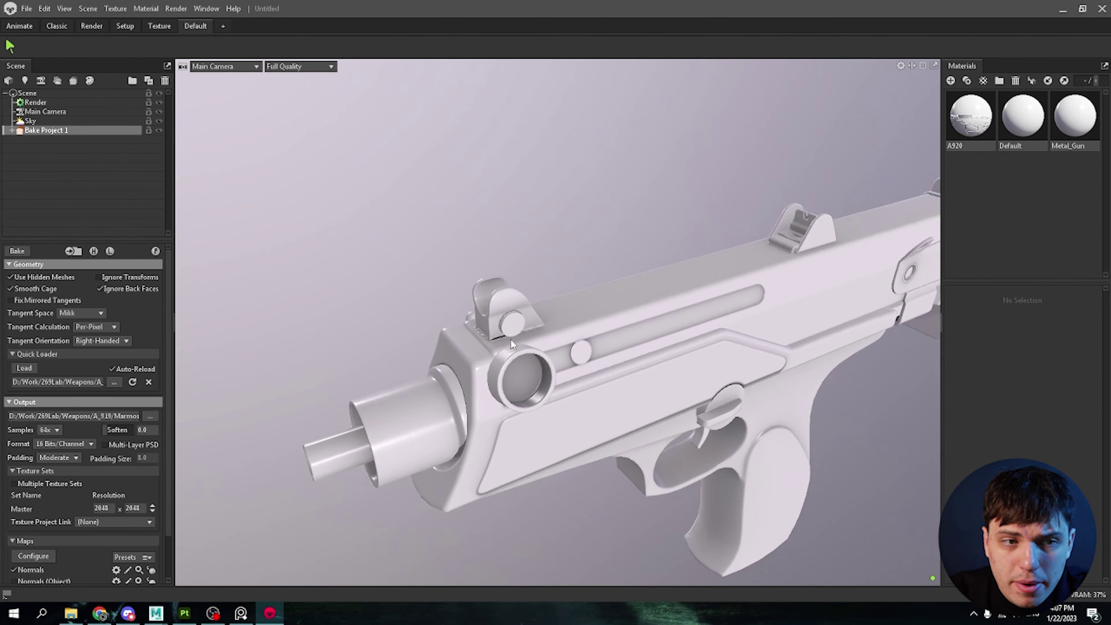
pyautogui.scroll(5, 488, 393)
pyautogui.moveTo(488, 393); pyautogui.dragTo(471, 364)
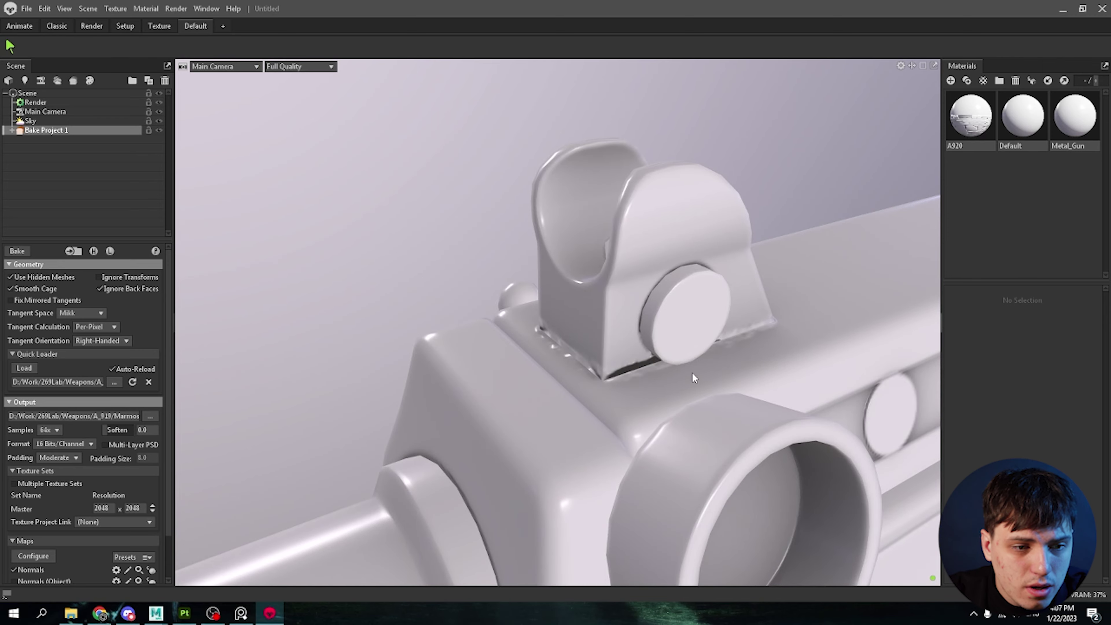
pyautogui.scroll(-5, 692, 371)
pyautogui.moveTo(692, 372)
pyautogui.mouseDown()
pyautogui.moveTo(350, 391)
pyautogui.moveTo(406, 373)
pyautogui.moveTo(257, 382)
pyautogui.moveTo(405, 400)
pyautogui.moveTo(411, 267)
pyautogui.moveTo(395, 302)
pyautogui.moveTo(749, 318)
pyautogui.mouseUp()
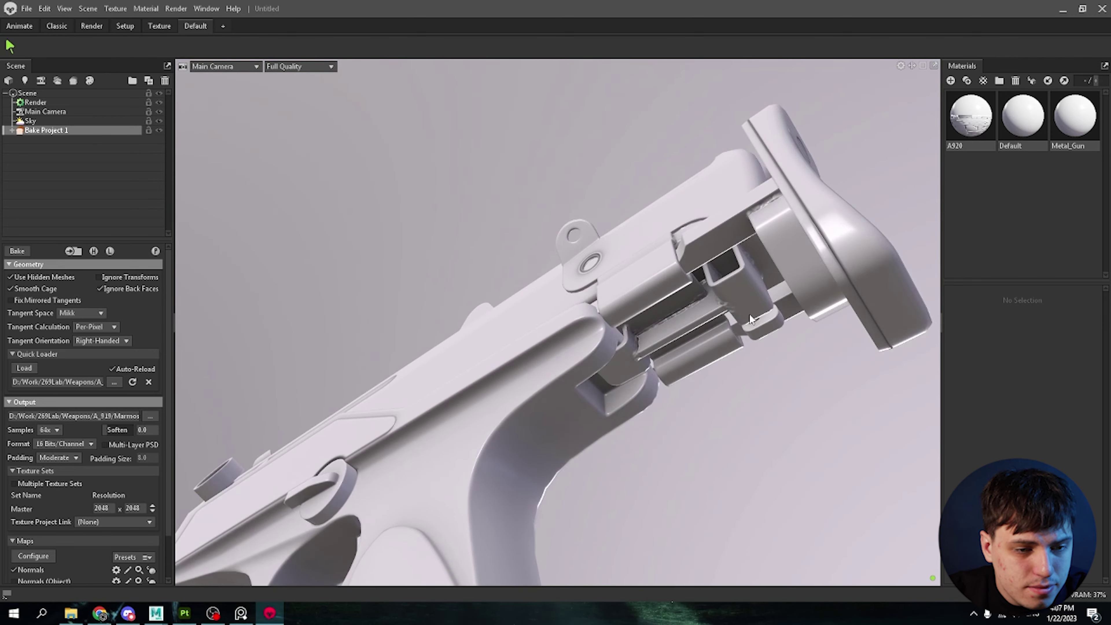
pyautogui.scroll(-5, 671, 335)
pyautogui.moveTo(672, 335)
pyautogui.mouseDown()
pyautogui.moveTo(617, 509)
pyautogui.moveTo(529, 354)
pyautogui.moveTo(355, 333)
pyautogui.mouseUp()
pyautogui.scroll(-3, 617, 509)
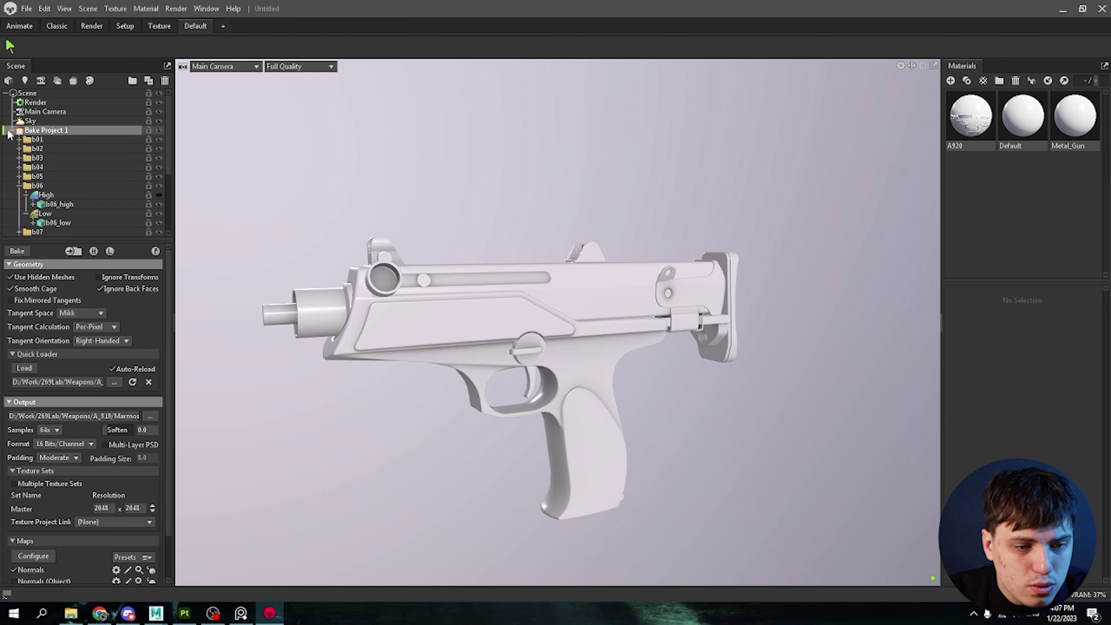
pyautogui.moveTo(270, 243); pyautogui.dragTo(429, 262)
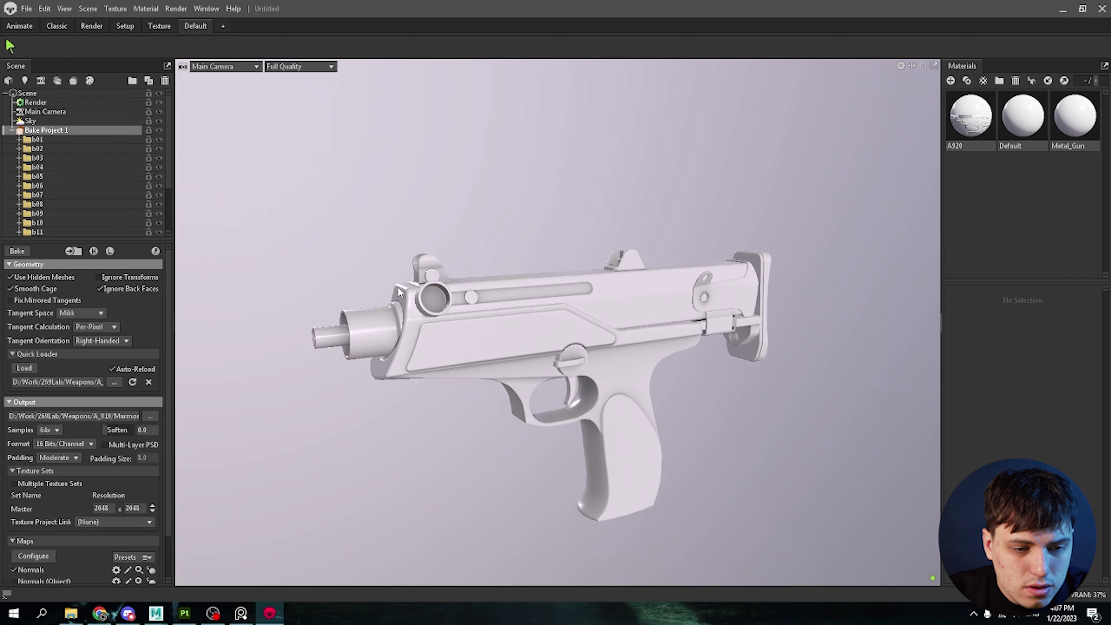
# - Preview the b02 Low cage, then reselect Bake Project 1 to list groups b01–b11
pyautogui.click(429, 262)
pyautogui.click(49, 178)
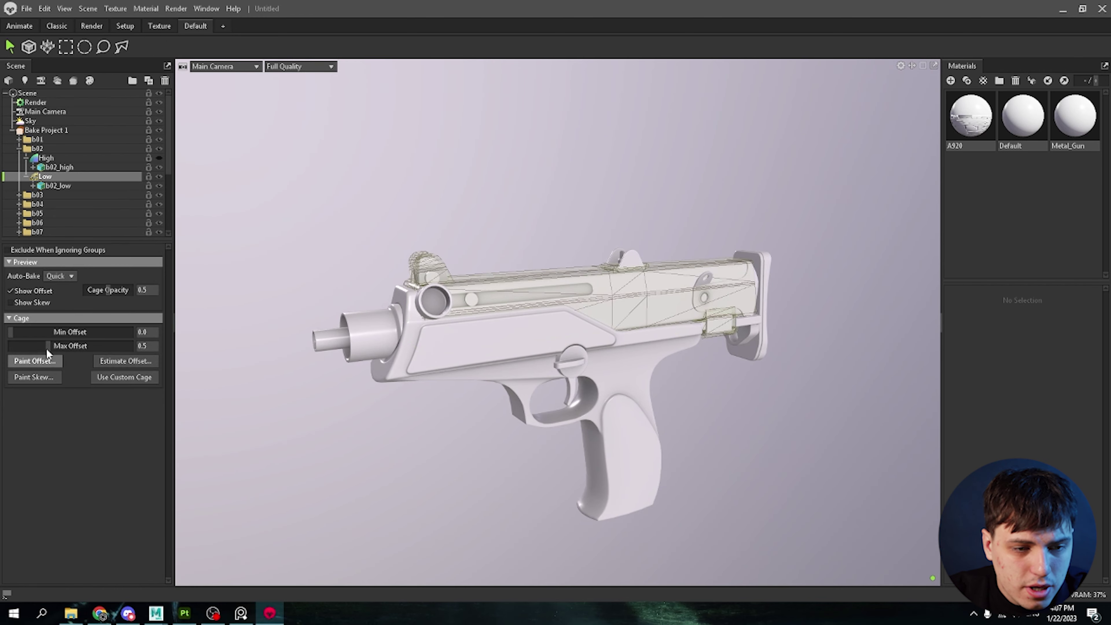
pyautogui.click(276, 258)
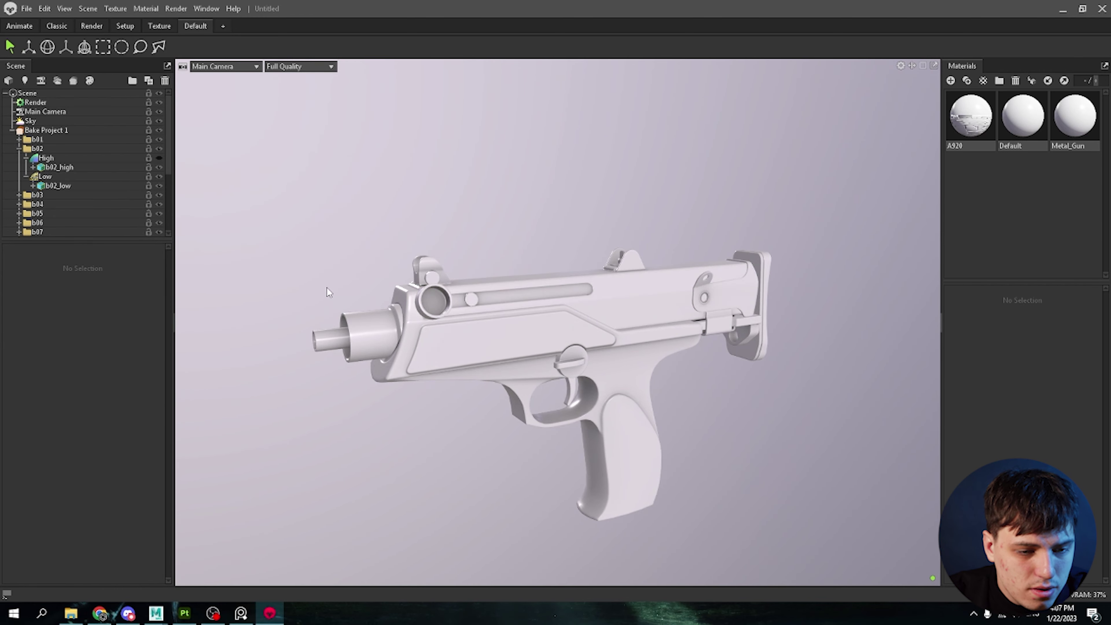
pyautogui.moveTo(327, 288); pyautogui.dragTo(394, 342)
pyautogui.scroll(5, 441, 376)
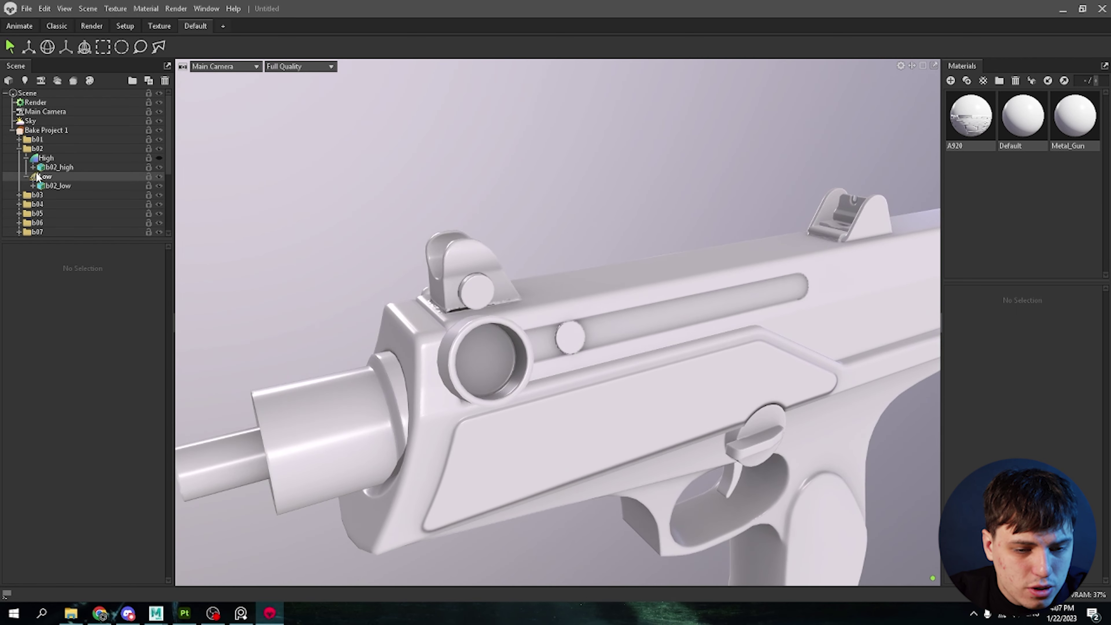
pyautogui.click(44, 130)
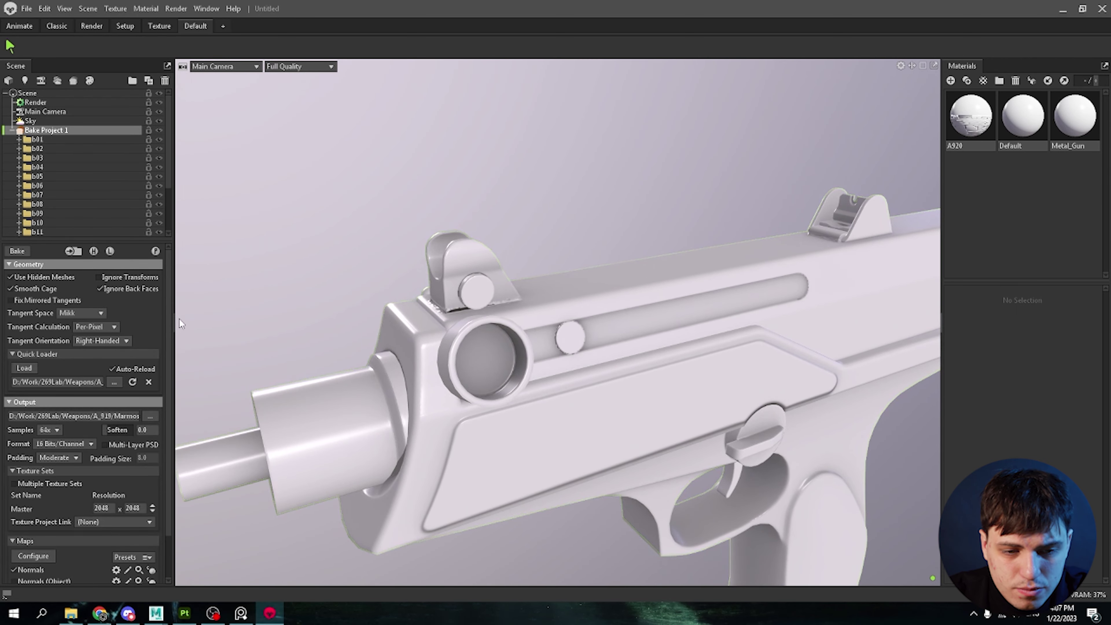
pyautogui.scroll(-2, 181, 324)
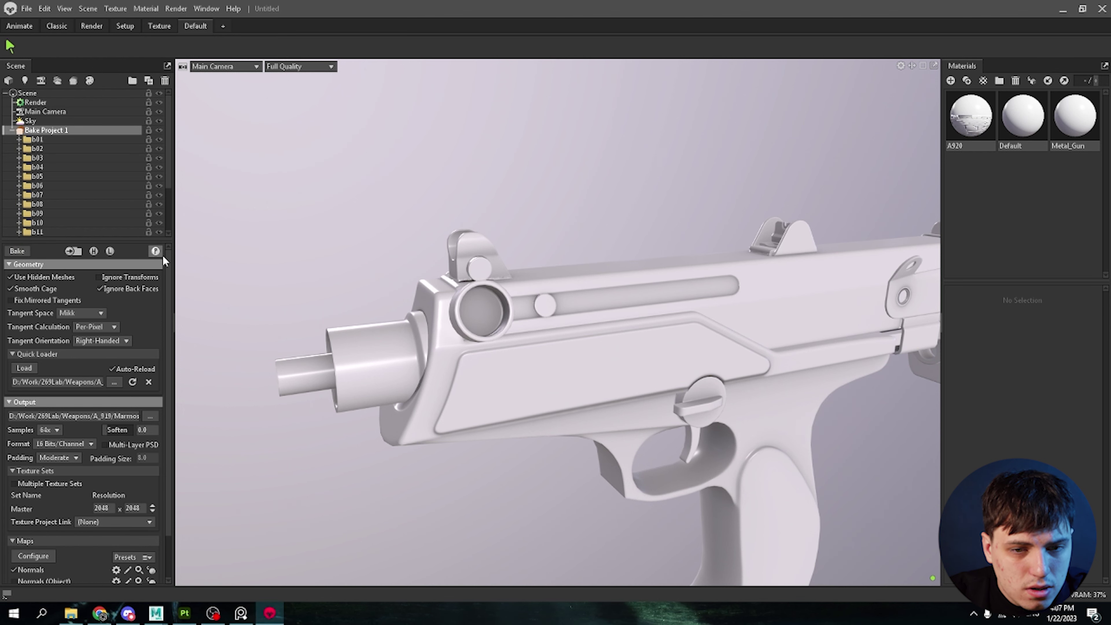
pyautogui.moveTo(450, 372)
pyautogui.mouseDown()
pyautogui.moveTo(400, 378)
pyautogui.moveTo(541, 442)
pyautogui.moveTo(562, 396)
pyautogui.moveTo(525, 354)
pyautogui.moveTo(559, 451)
pyautogui.moveTo(488, 377)
pyautogui.moveTo(641, 249)
pyautogui.mouseUp()
pyautogui.scroll(3, 630, 293)
pyautogui.scroll(3, 655, 278)
pyautogui.scroll(2, 658, 287)
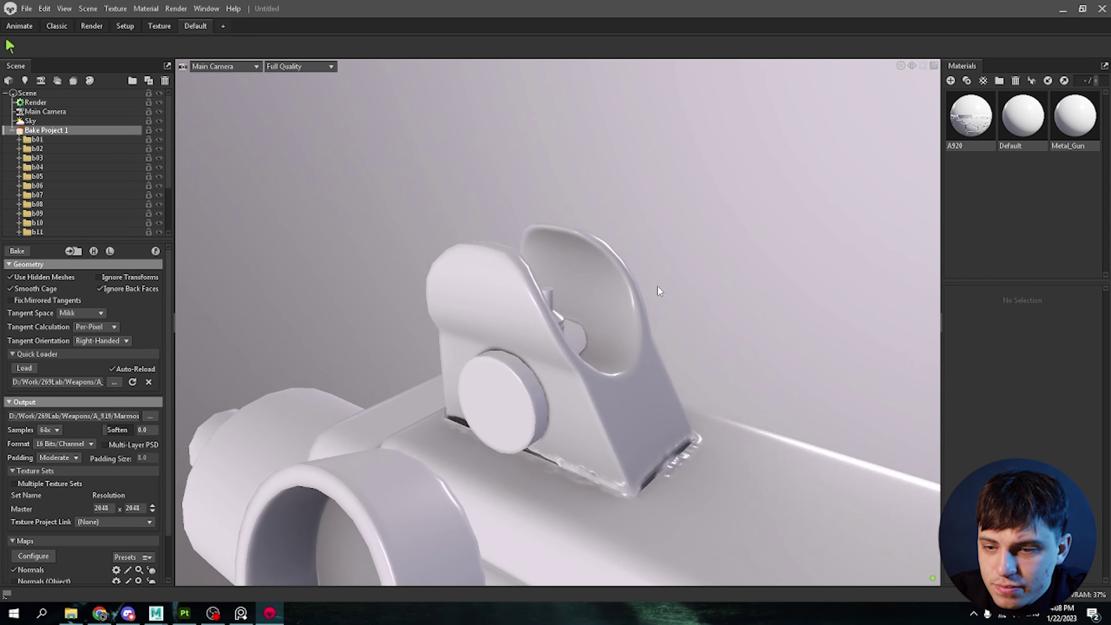
pyautogui.moveTo(659, 290); pyautogui.dragTo(564, 232)
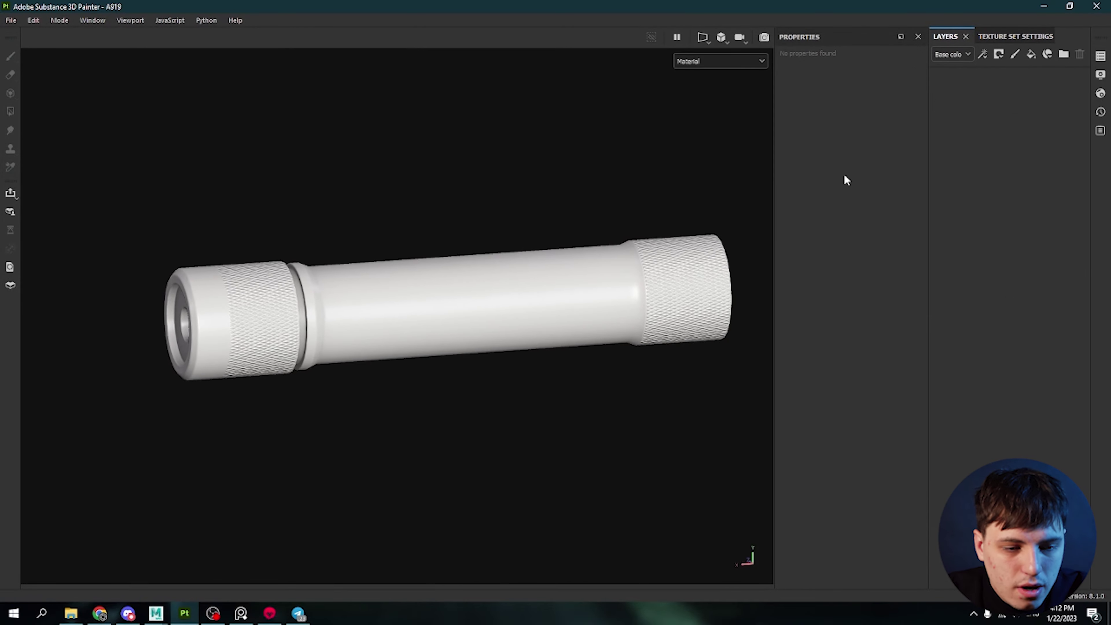
# - Add a fill layer with Metallic 1, base colour value 0.25, and a MatFinish Grainy filter
pyautogui.click(1038, 58)
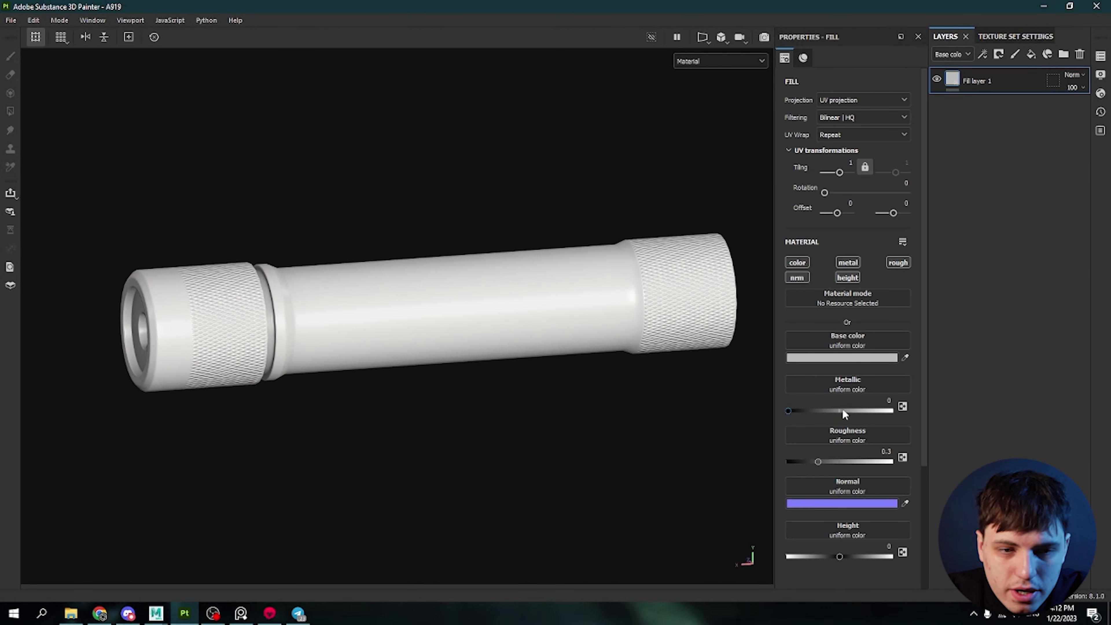
pyautogui.moveTo(845, 414); pyautogui.dragTo(892, 411)
pyautogui.click(856, 358)
pyautogui.moveTo(980, 292); pyautogui.dragTo(952, 288)
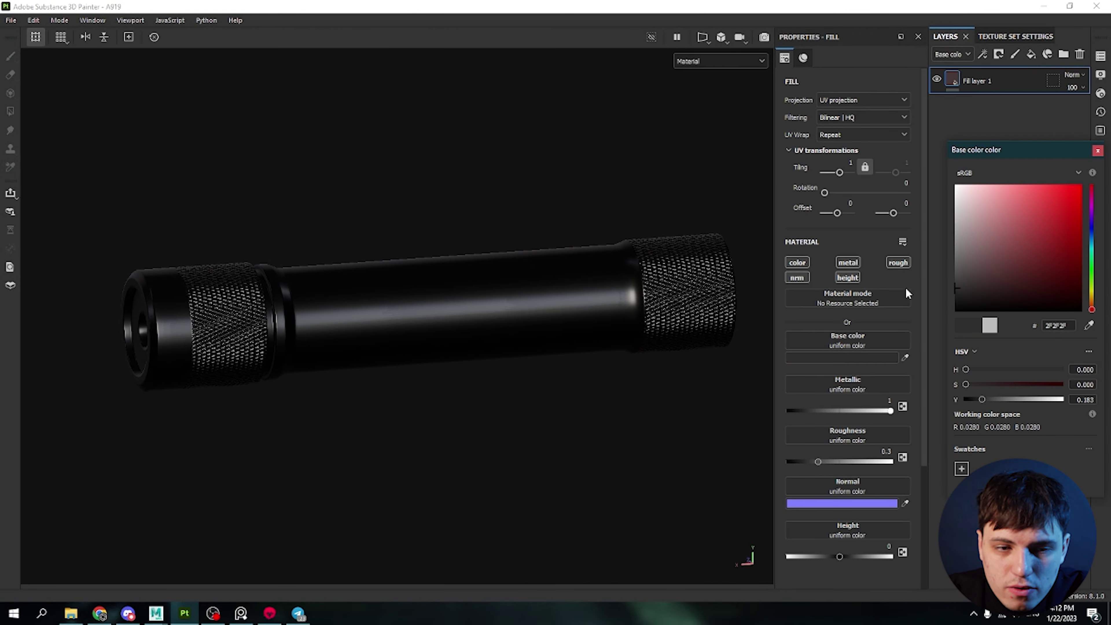
pyautogui.doubleClick(1084, 399)
pyautogui.write('0.25')
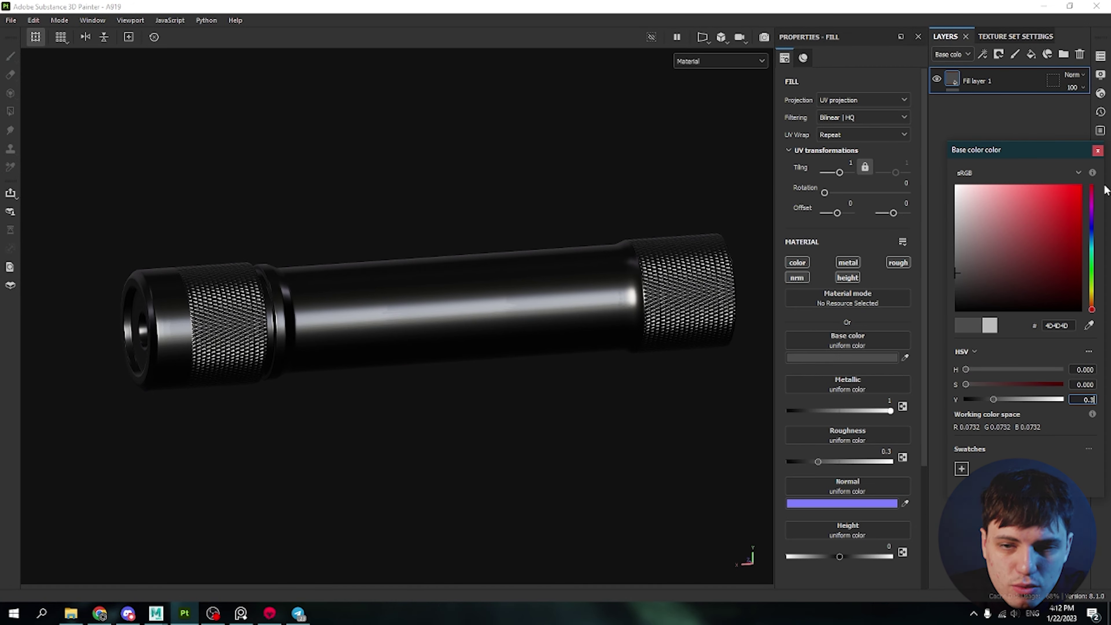
pyautogui.click(1098, 151)
pyautogui.click(982, 54)
pyautogui.click(893, 166)
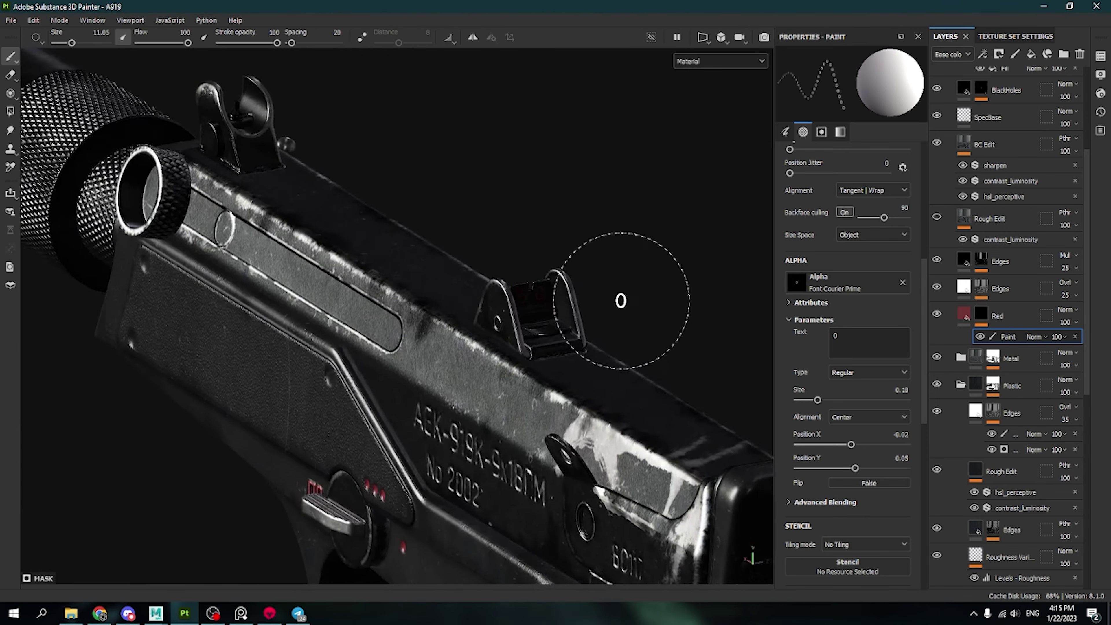
# - Stamp red 50 text on the rear sight and add a roughness-only fill layer
pyautogui.scroll(5, 1017, 465)
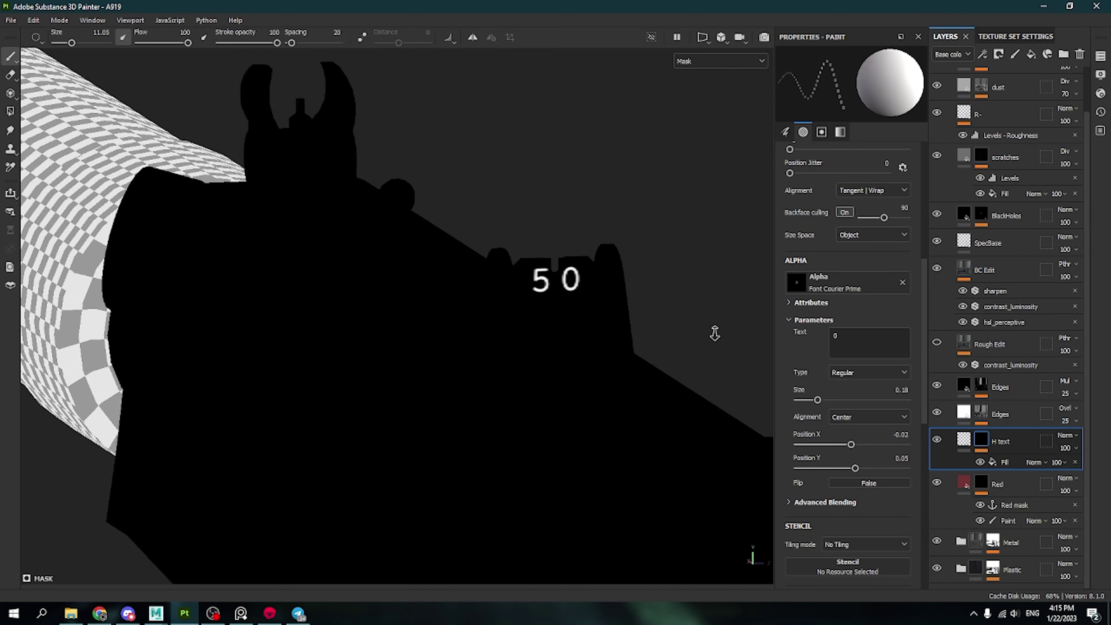
pyautogui.click(873, 96)
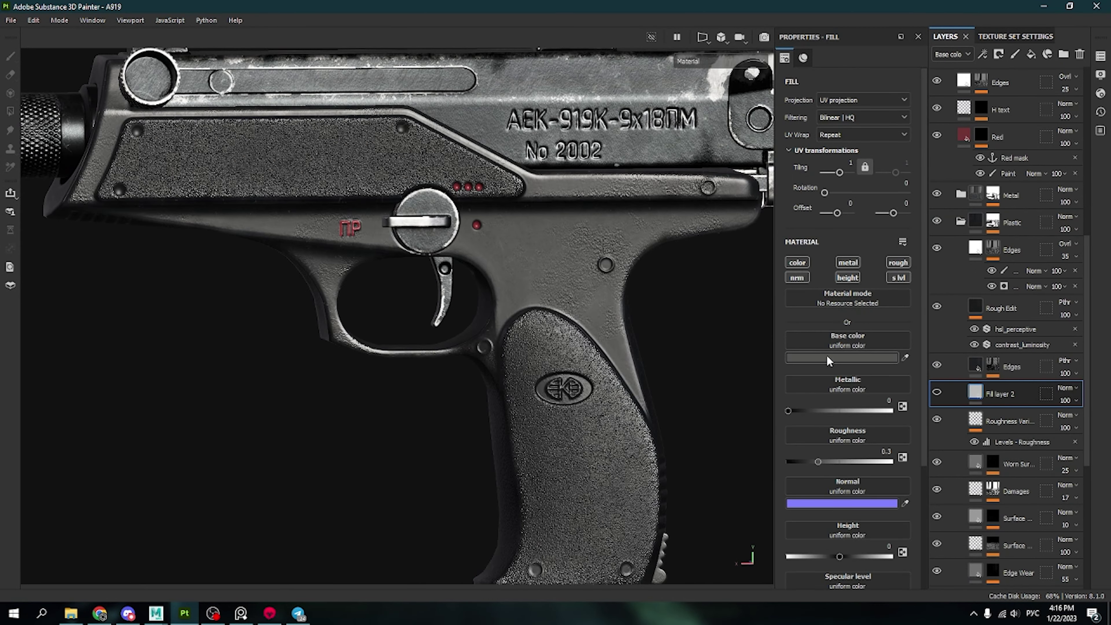
pyautogui.click(829, 359)
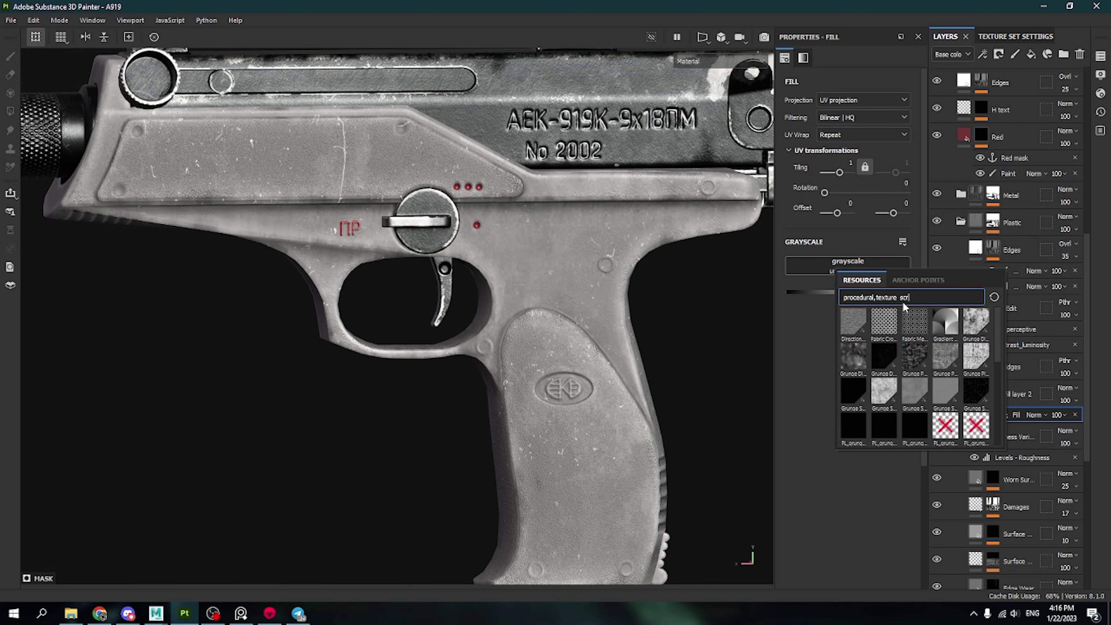
# - Mask the roughness layer with Grunge Scratches Rough, lowering Scratch Width and Scratch Masking
pyautogui.click(915, 323)
pyautogui.scroll(-3, 828, 395)
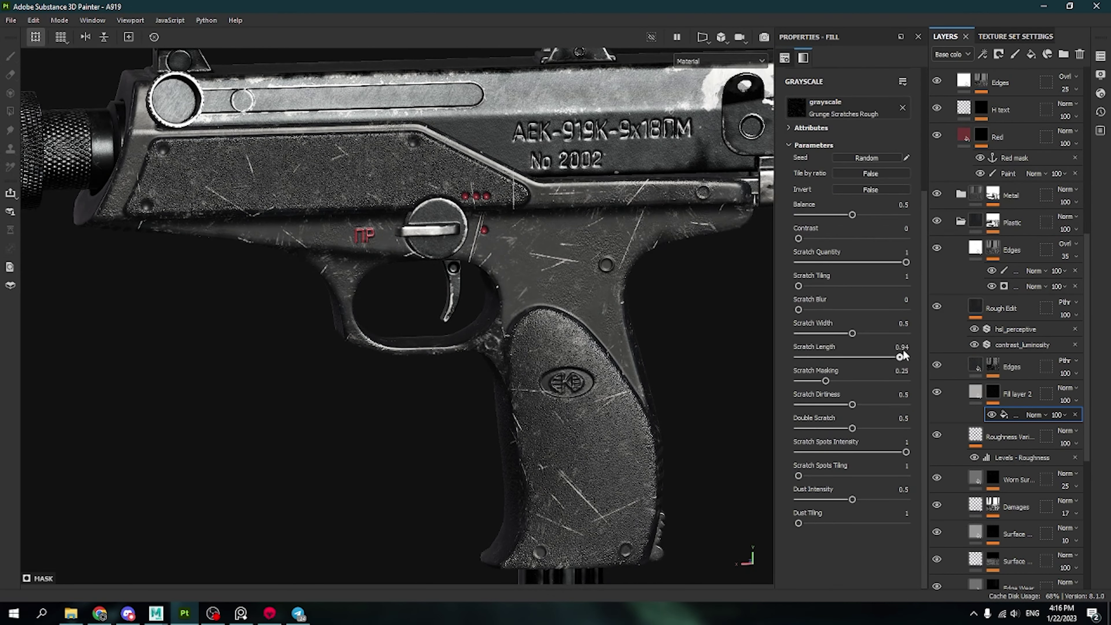
pyautogui.moveTo(852, 333); pyautogui.dragTo(819, 334)
pyautogui.moveTo(825, 381)
pyautogui.mouseDown()
pyautogui.moveTo(798, 381)
pyautogui.moveTo(856, 387)
pyautogui.moveTo(826, 405)
pyautogui.mouseUp()
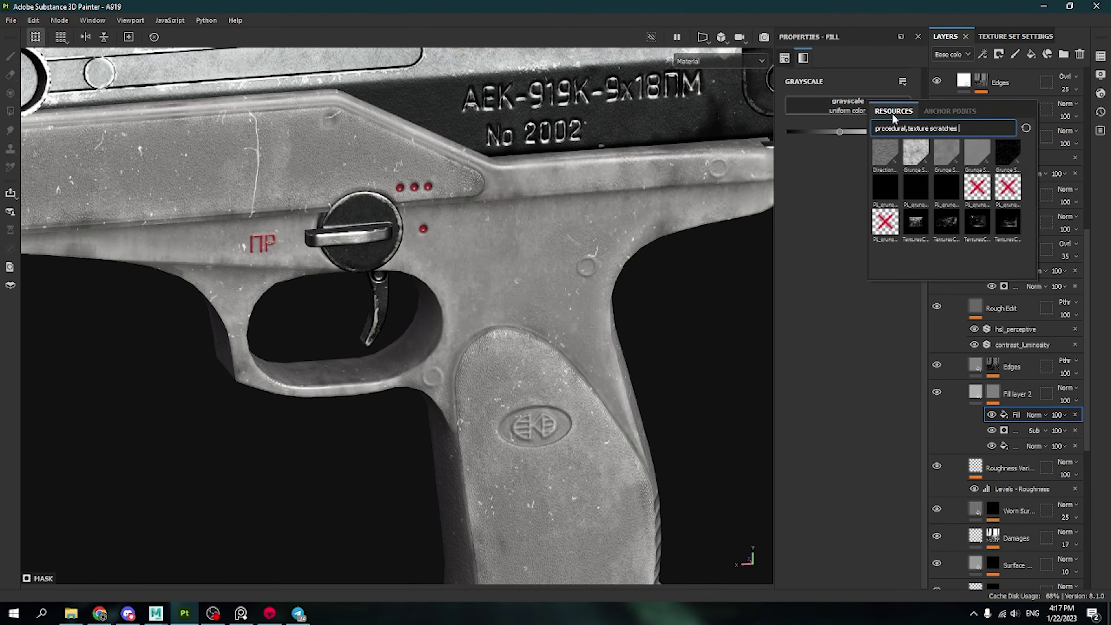
pyautogui.click(851, 85)
# - Add Metal Edge Wear to Fill layer 2's mask and paint out patches below the trigger guard and receiver front
pyautogui.click(954, 165)
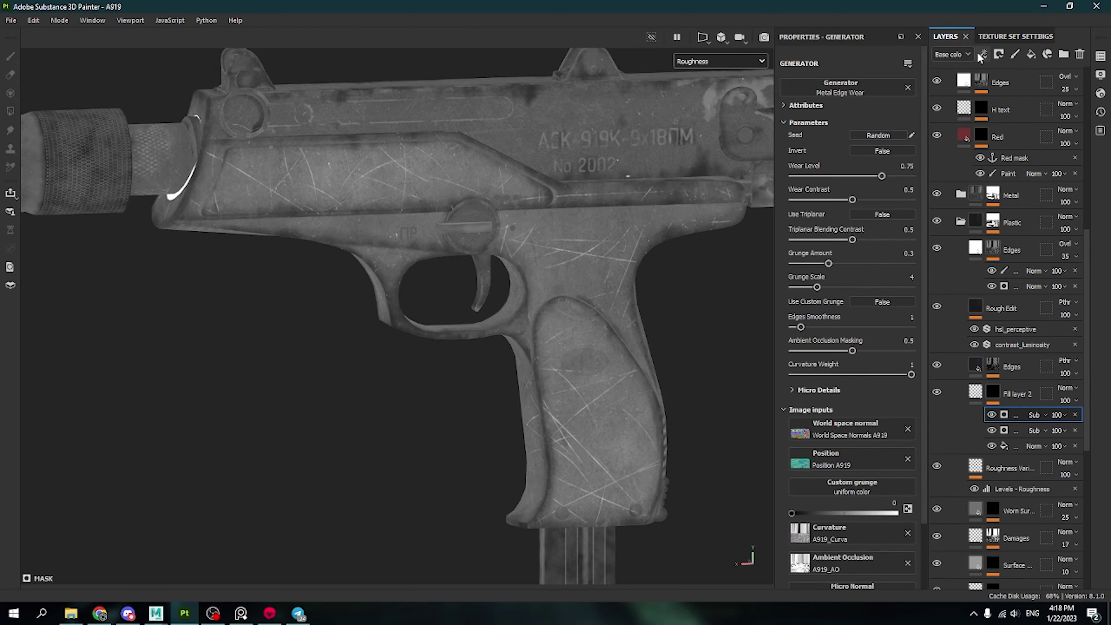
pyautogui.click(521, 310)
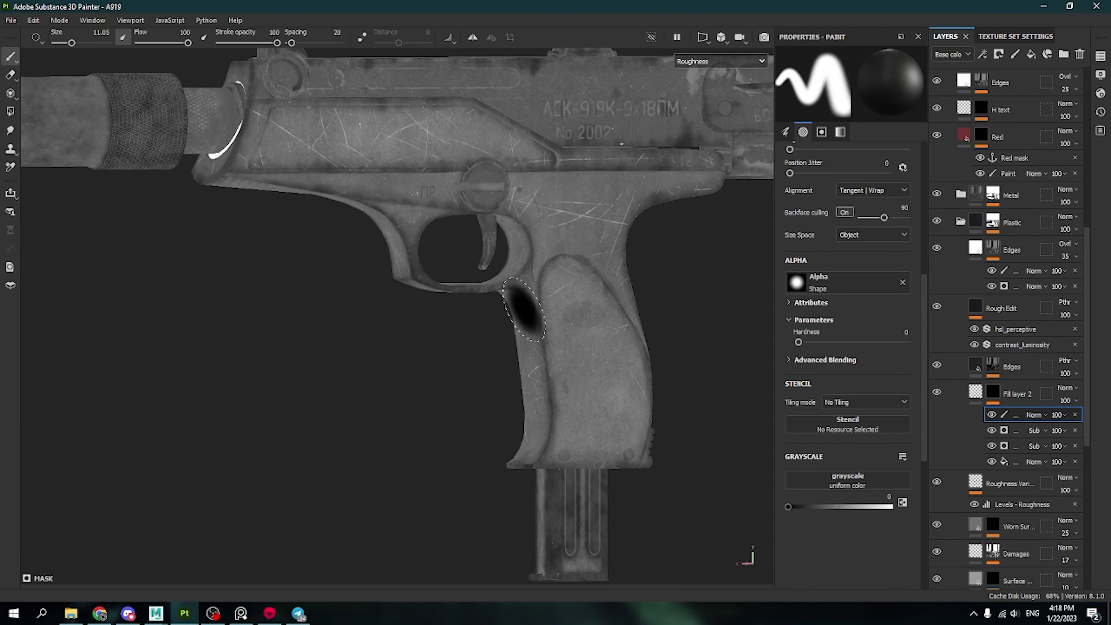
pyautogui.scroll(2, 521, 310)
pyautogui.scroll(-3, 695, 210)
pyautogui.scroll(-3, 347, 171)
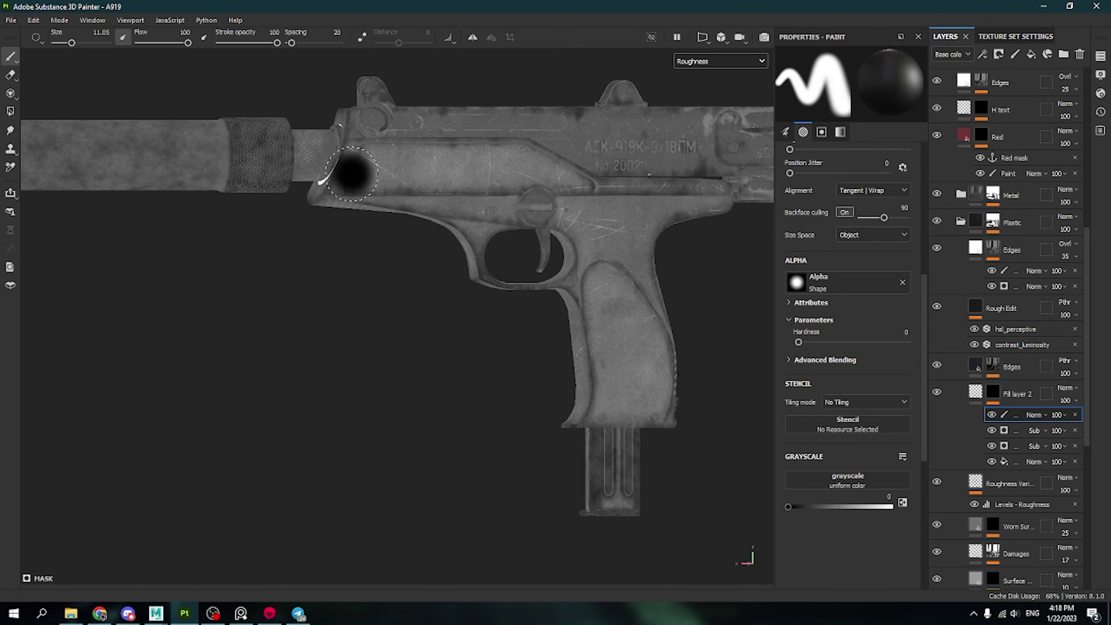
pyautogui.keyDown('alt'); pyautogui.moveTo(496, 168); pyautogui.dragTo(571, 388); pyautogui.keyUp('alt')
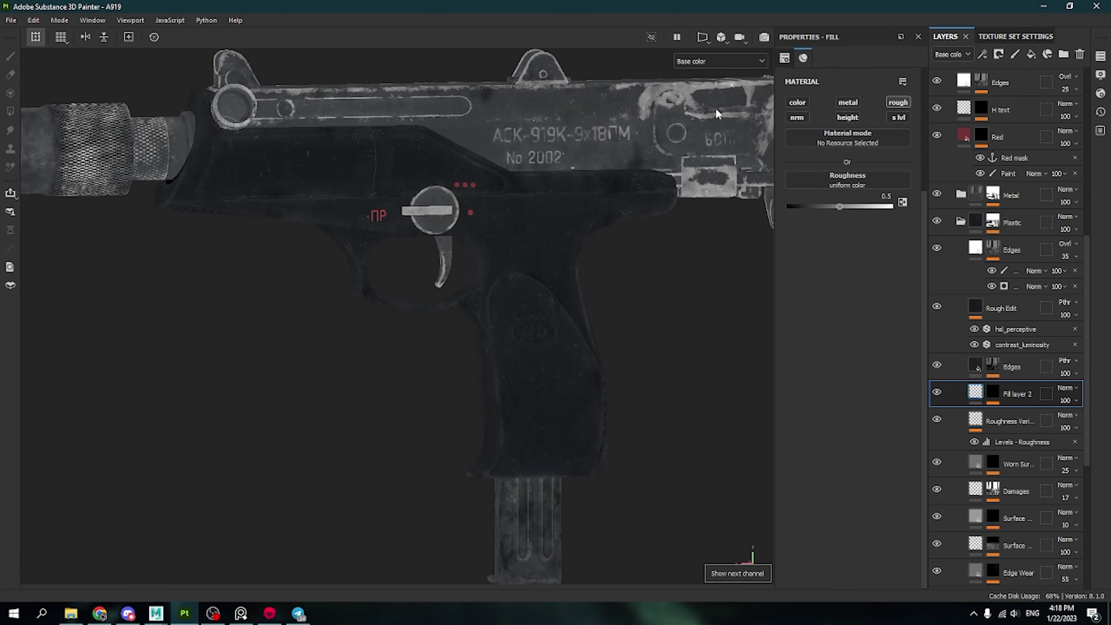
pyautogui.scroll(-1, 642, 357)
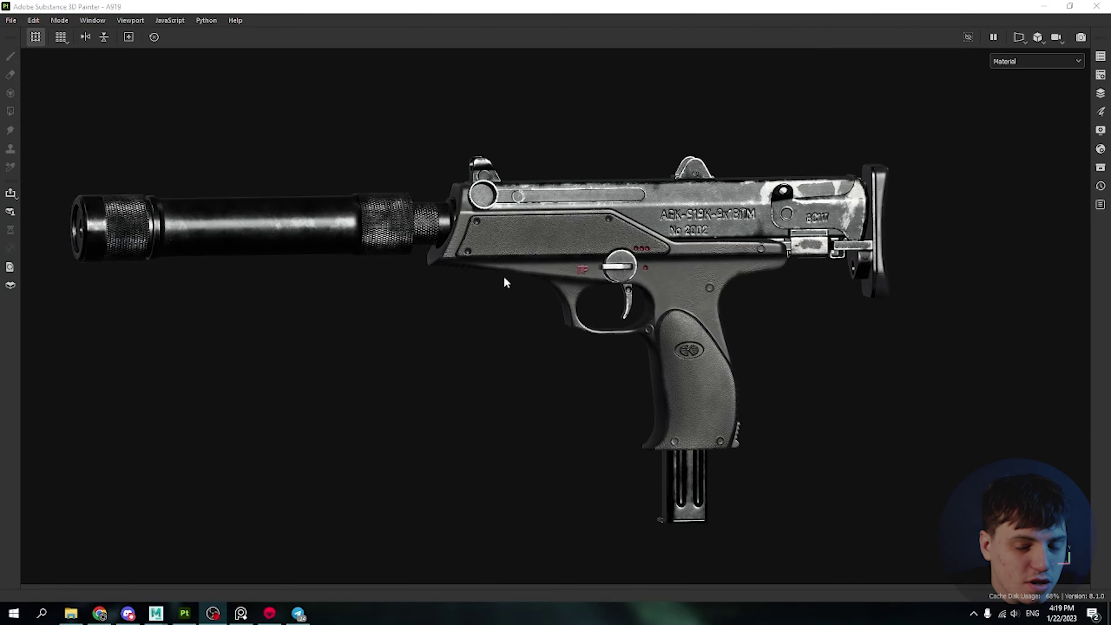
# - Rotate the environment light and orbit the finished gun to a three-quarter view of its opposite side
pyautogui.moveTo(504, 275)
pyautogui.keyDown('shift'); pyautogui.mouseDown(button='right')
pyautogui.moveTo(410, 273)
pyautogui.moveTo(440, 276)
pyautogui.mouseUp(button='right'); pyautogui.keyUp('shift')
pyautogui.moveTo(439, 276)
pyautogui.keyDown('alt'); pyautogui.mouseDown()
pyautogui.moveTo(866, 283)
pyautogui.moveTo(454, 246)
pyautogui.moveTo(529, 251)
pyautogui.mouseUp(); pyautogui.keyUp('alt')
pyautogui.keyDown('shift'); pyautogui.moveTo(528, 250); pyautogui.dragTo(548, 251, button='right'); pyautogui.keyUp('shift')
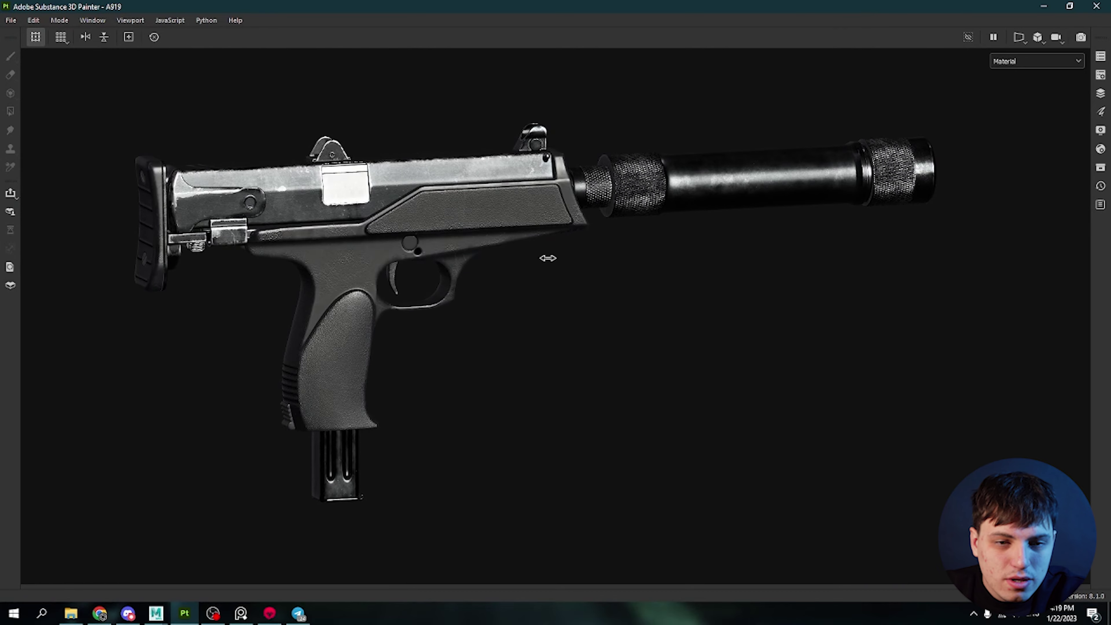
pyautogui.moveTo(548, 250)
pyautogui.keyDown('alt'); pyautogui.mouseDown()
pyautogui.moveTo(550, 278)
pyautogui.moveTo(611, 333)
pyautogui.mouseUp(); pyautogui.keyUp('alt')
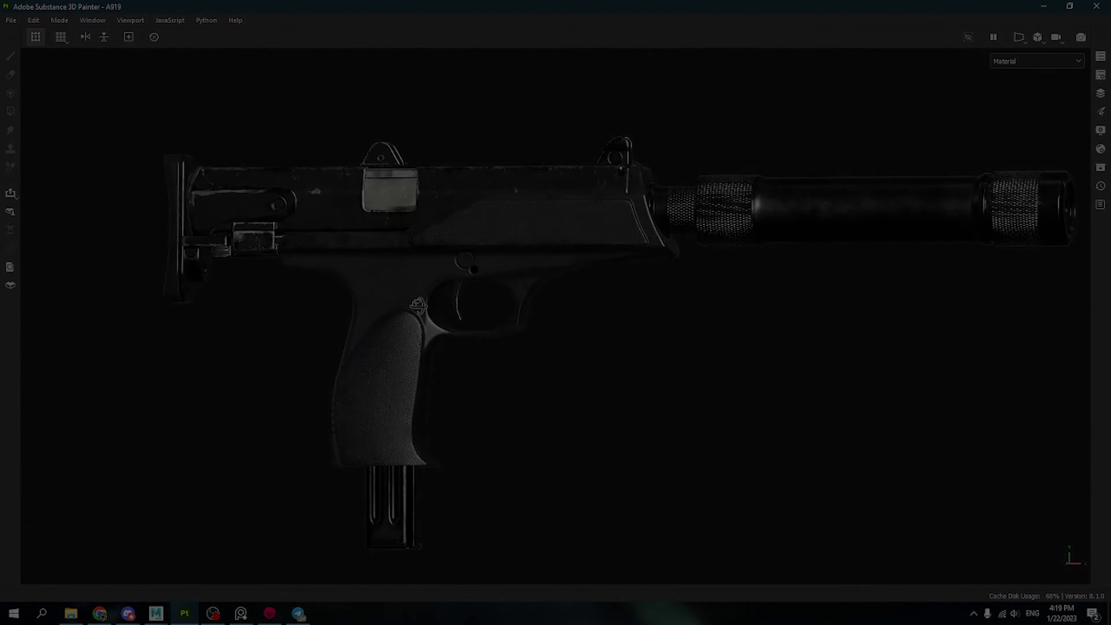